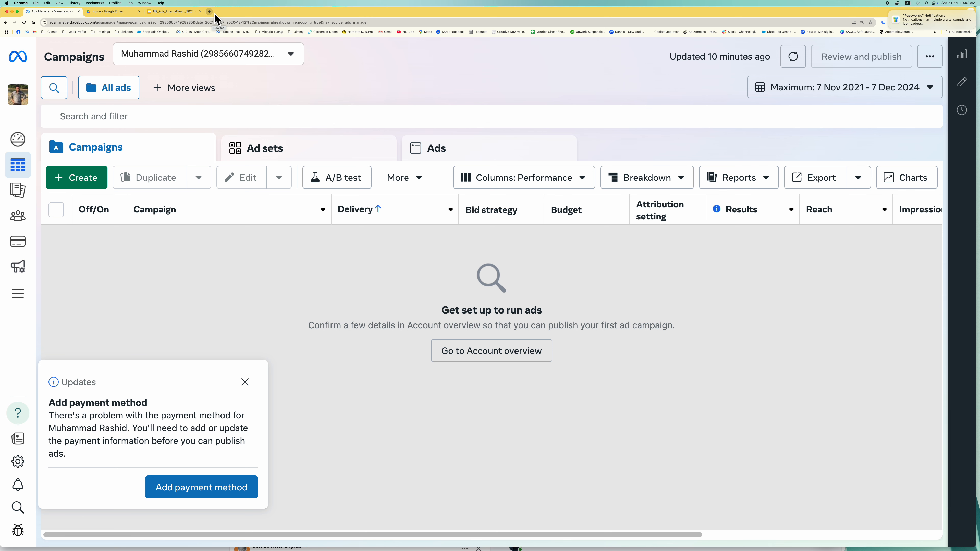
# - Open a new browser tab beside the empty Ads Manager campaigns view
pyautogui.click(209, 12)
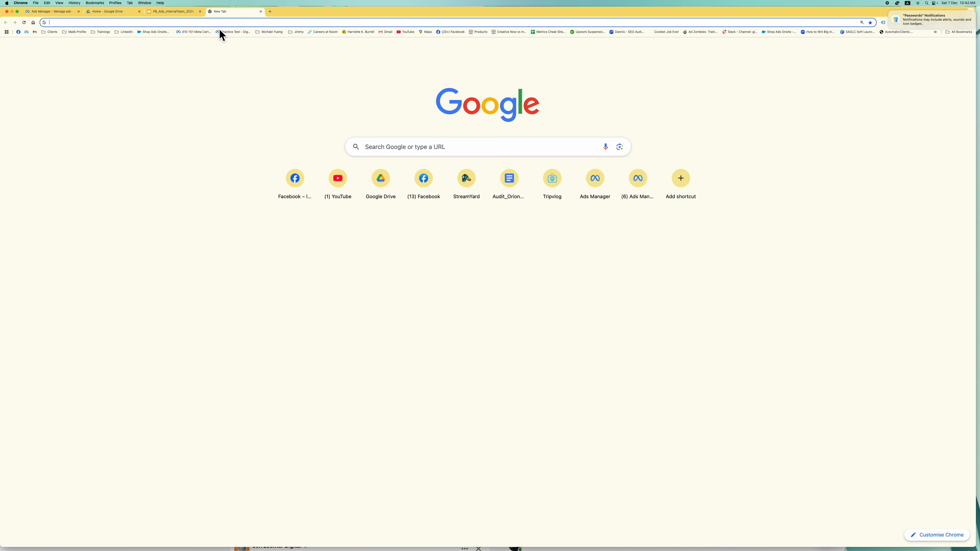
# - Go to business.facebook.com in the new tab
pyautogui.click(233, 27)
pyautogui.press('super+equal')
pyautogui.press('super+equal')
pyautogui.press('super+equal')
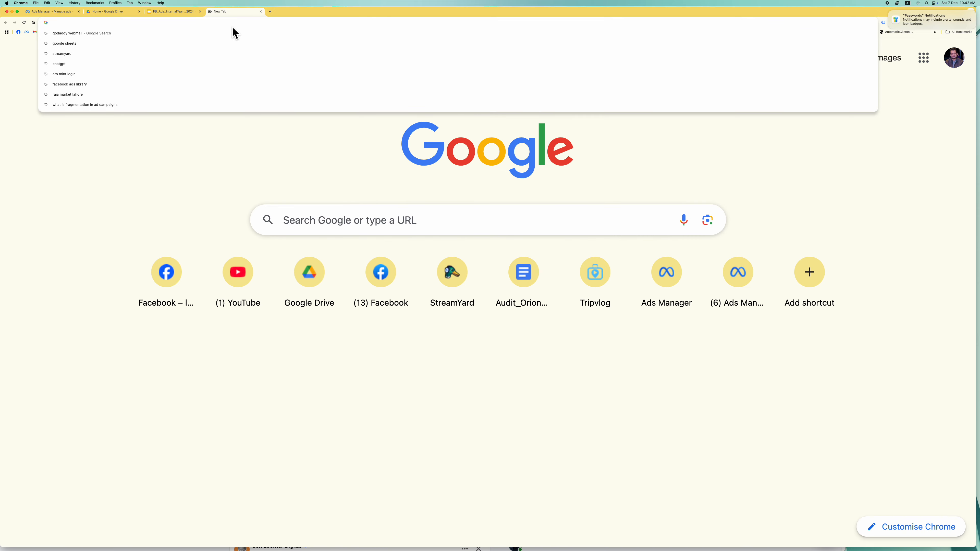
pyautogui.write('Bu')
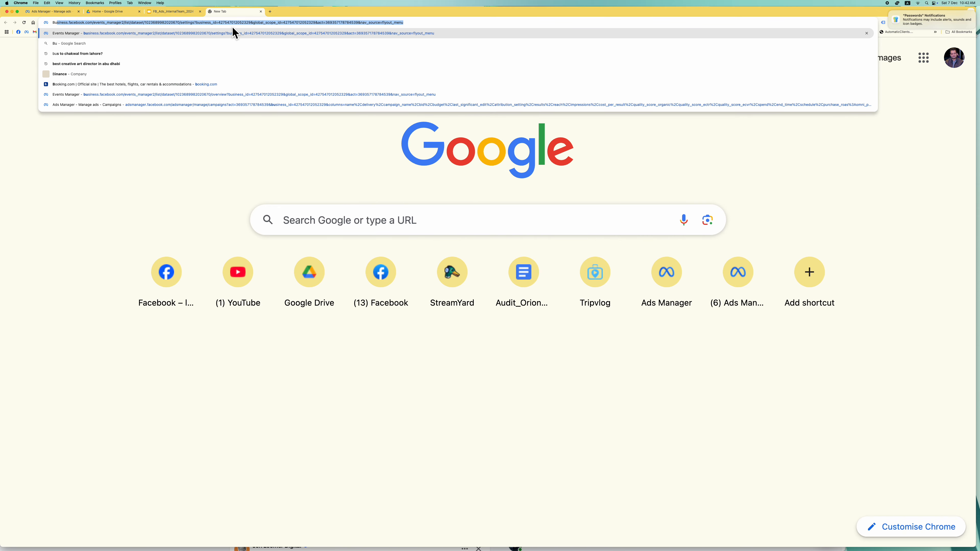
pyautogui.write('siness.faceboo')
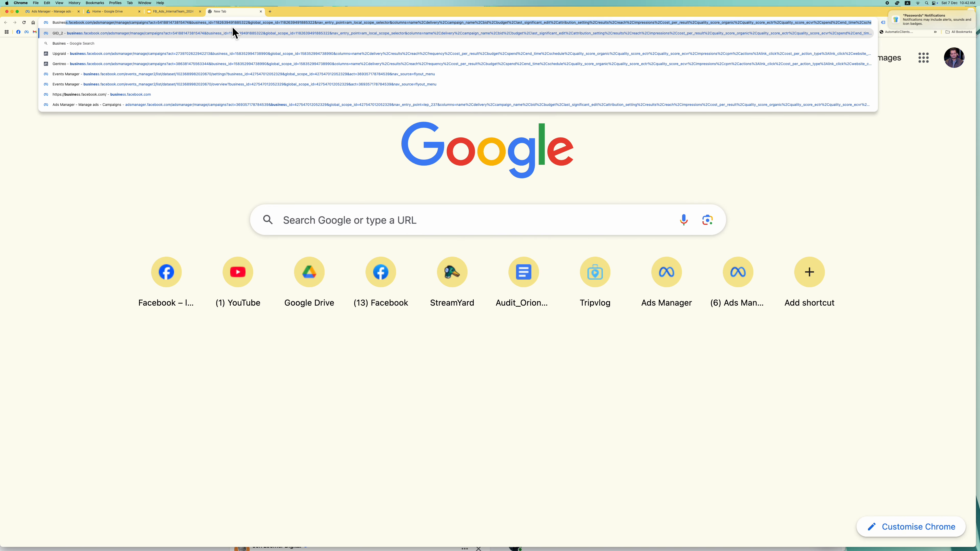
pyautogui.write('k.com')
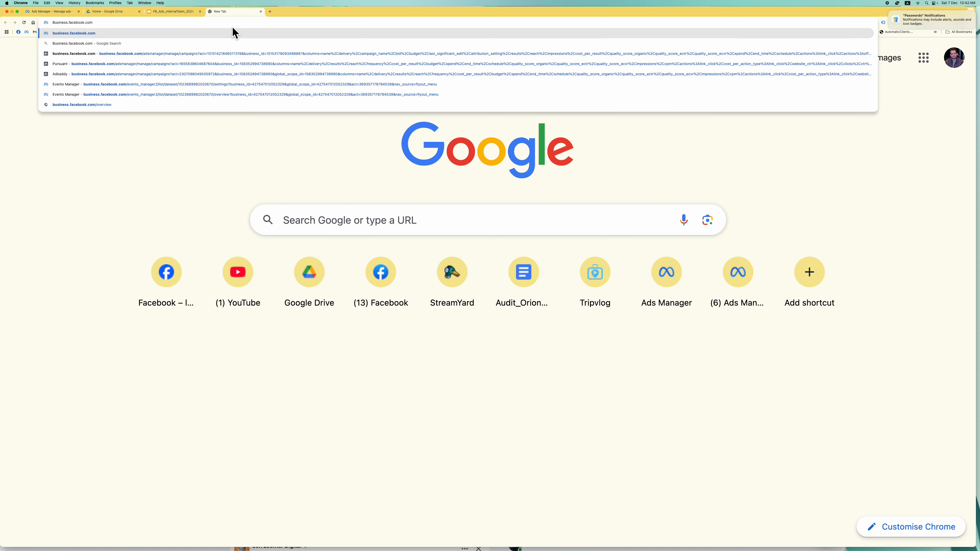
pyautogui.press('Return')
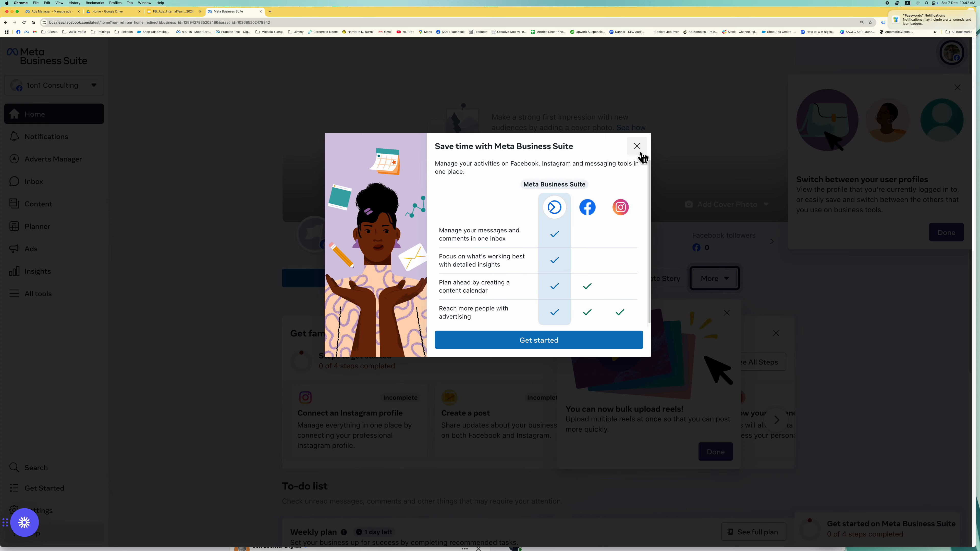
# - Dismiss the intro popup and have the business email verification code emailed
pyautogui.click(638, 155)
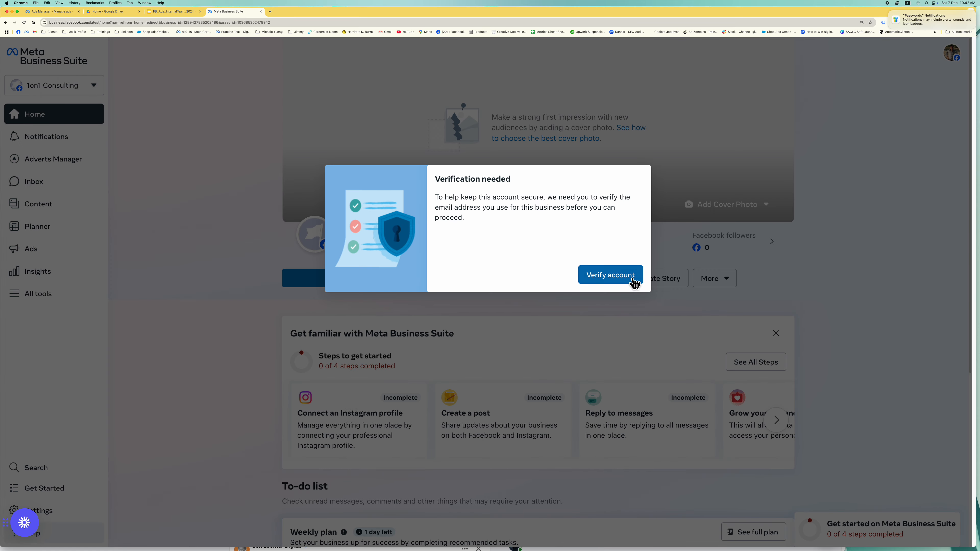
pyautogui.click(633, 282)
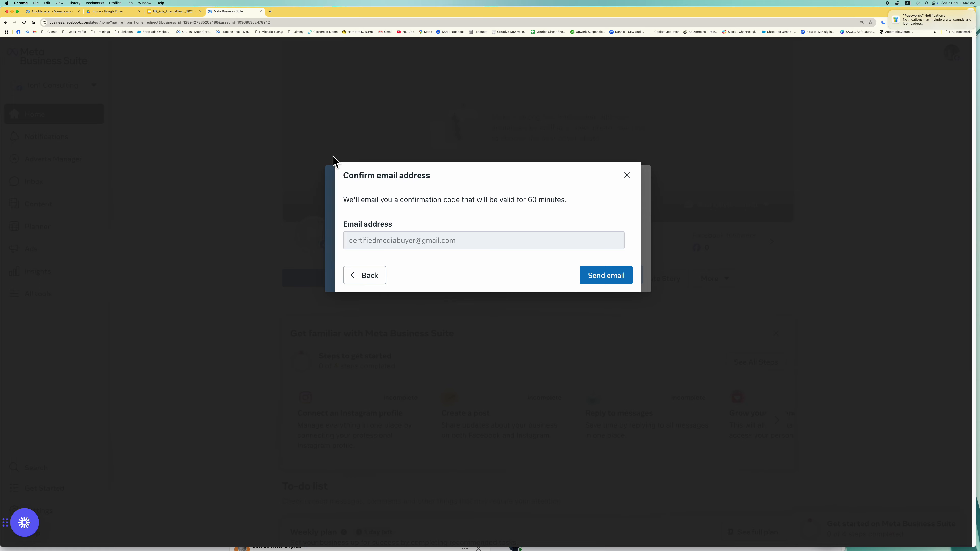
pyautogui.click(631, 279)
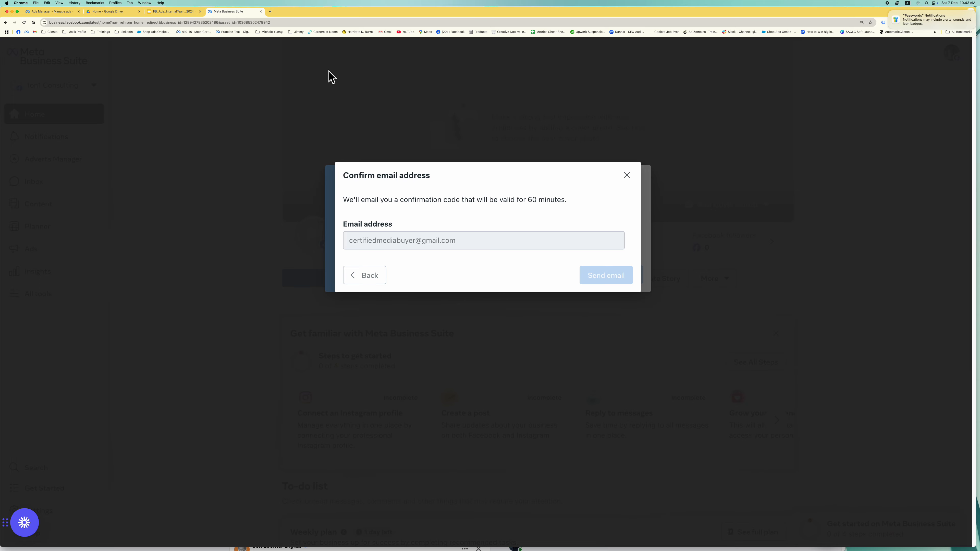
pyautogui.click(270, 12)
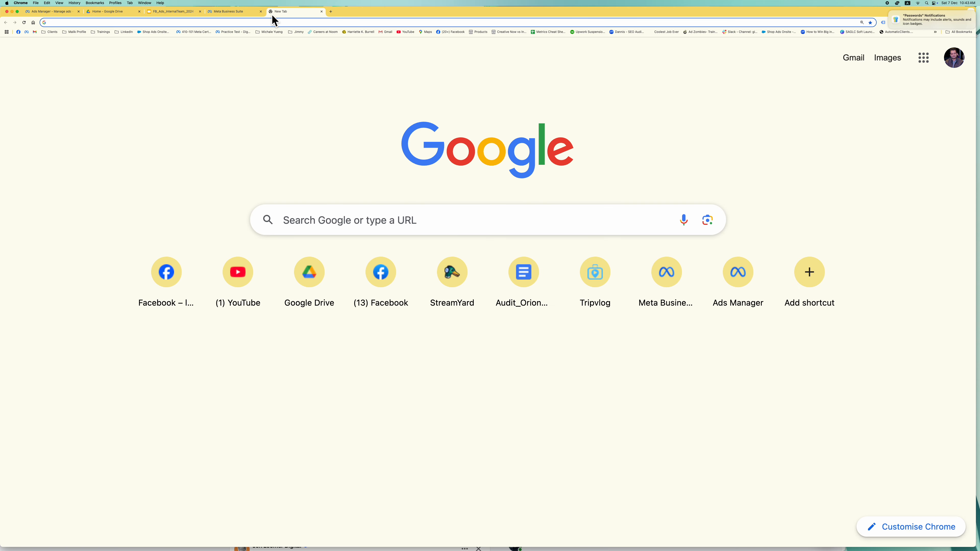
# - Open Gmail and switch to the Google account receiving the verification email
pyautogui.write('gma')
pyautogui.press('Return')
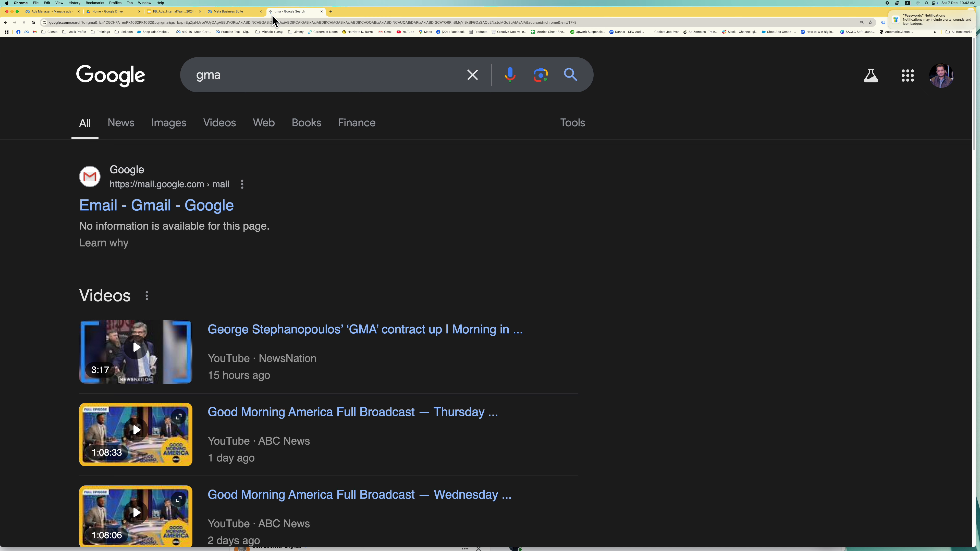
pyautogui.click(191, 215)
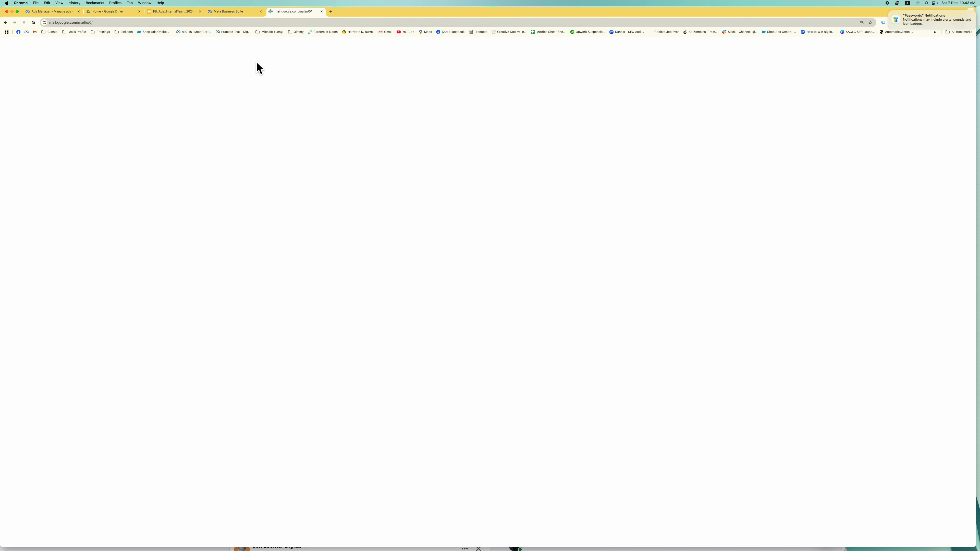
pyautogui.click(237, 13)
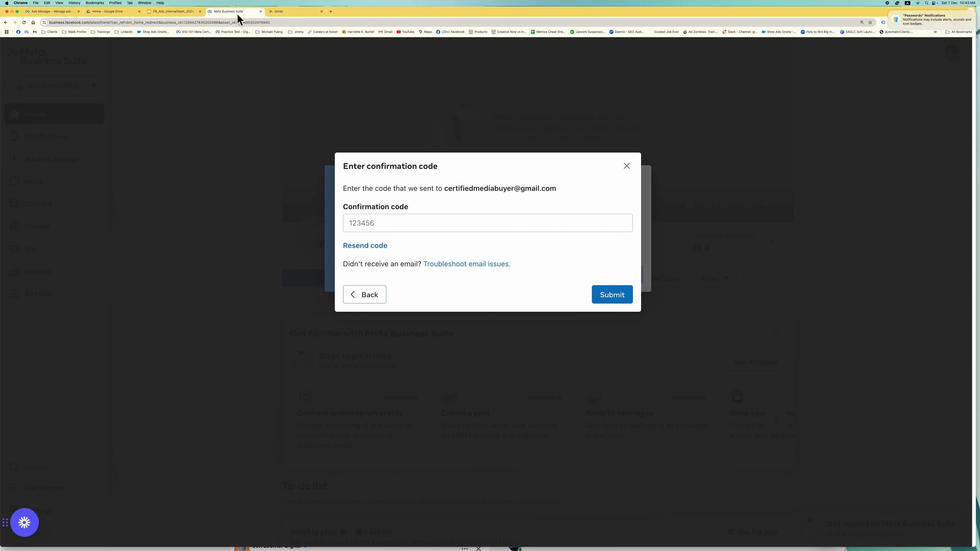
pyautogui.click(291, 11)
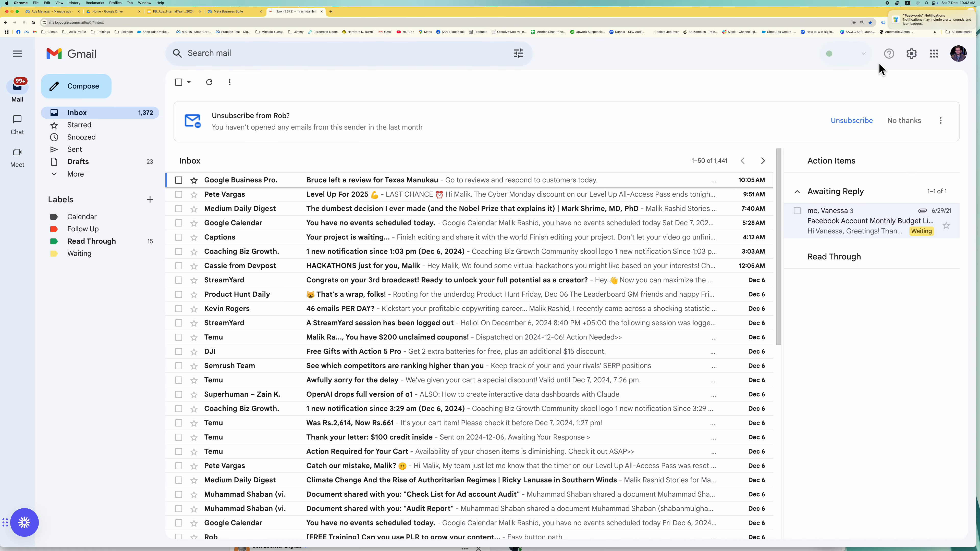
pyautogui.click(958, 53)
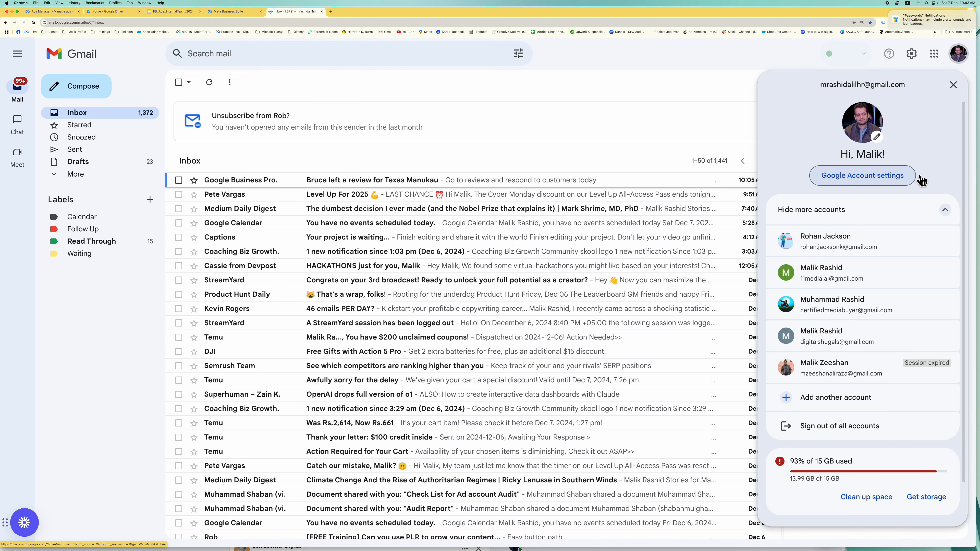
pyautogui.click(906, 308)
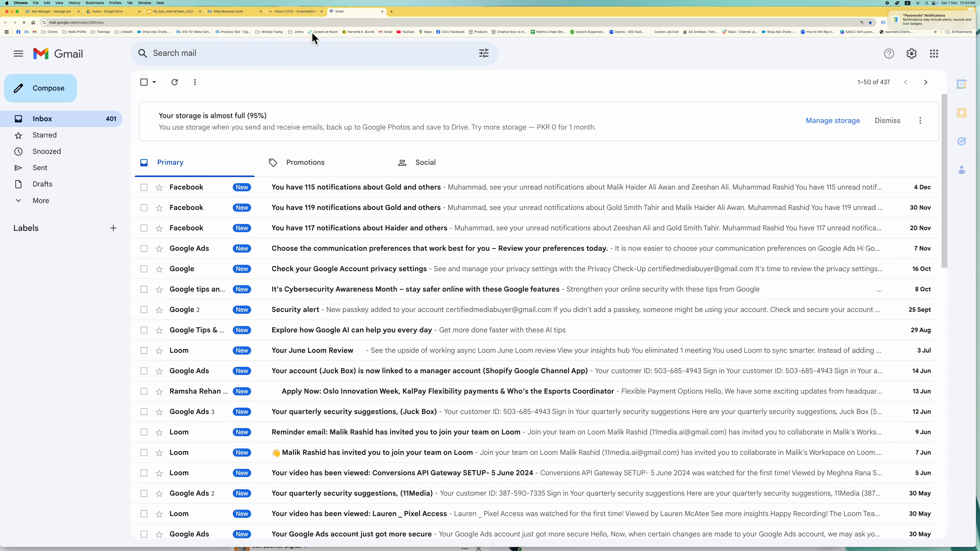
# - Look for the code in the Social, Promotions and Primary tabs and the Spam folder
pyautogui.click(426, 164)
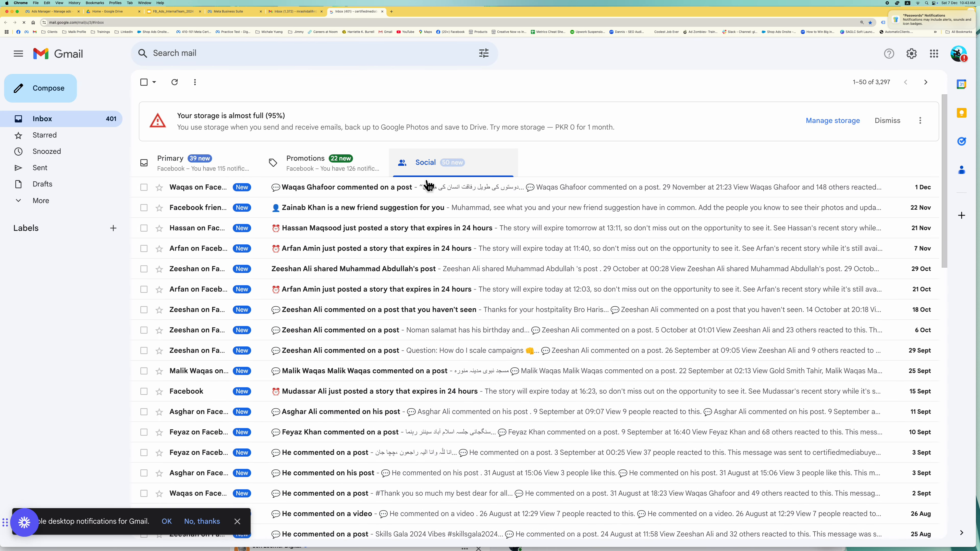
pyautogui.click(364, 172)
pyautogui.click(218, 173)
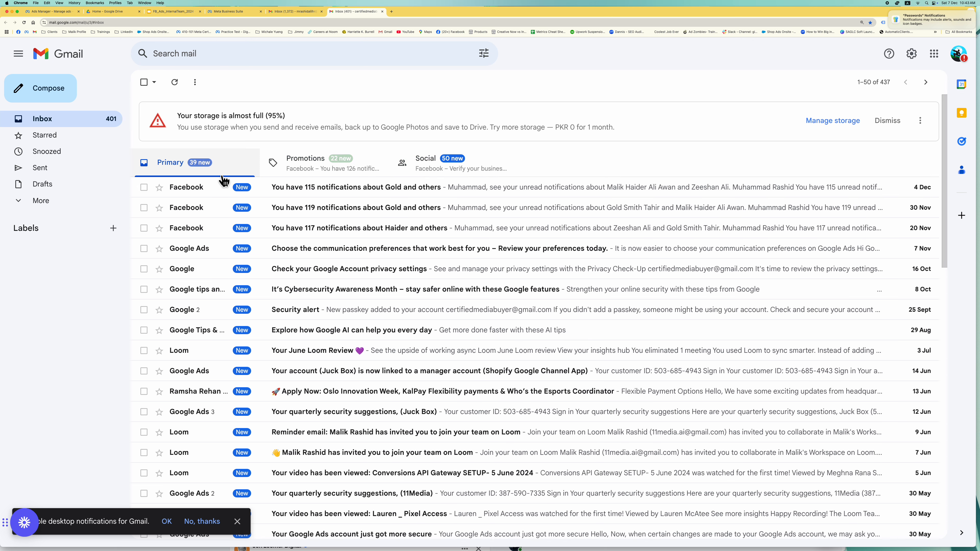
pyautogui.click(77, 204)
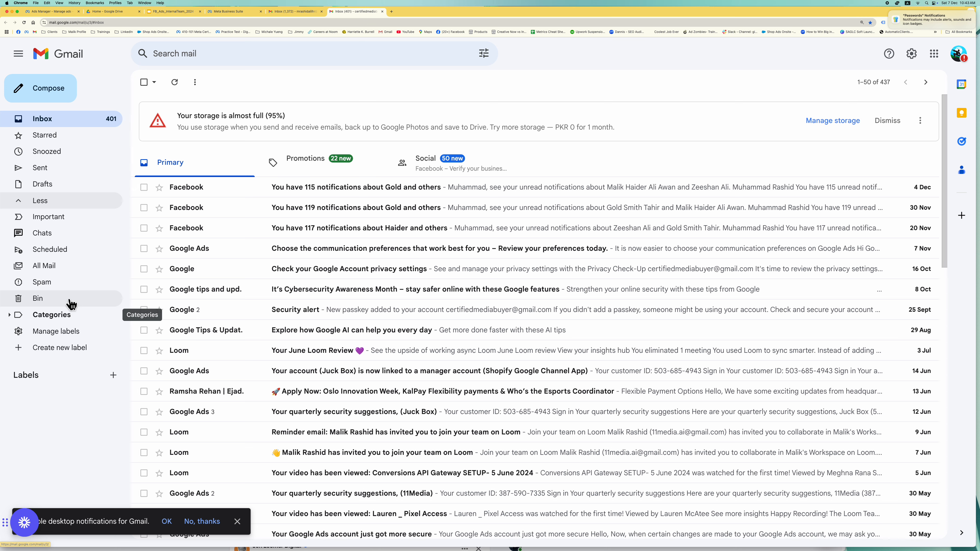
pyautogui.click(91, 286)
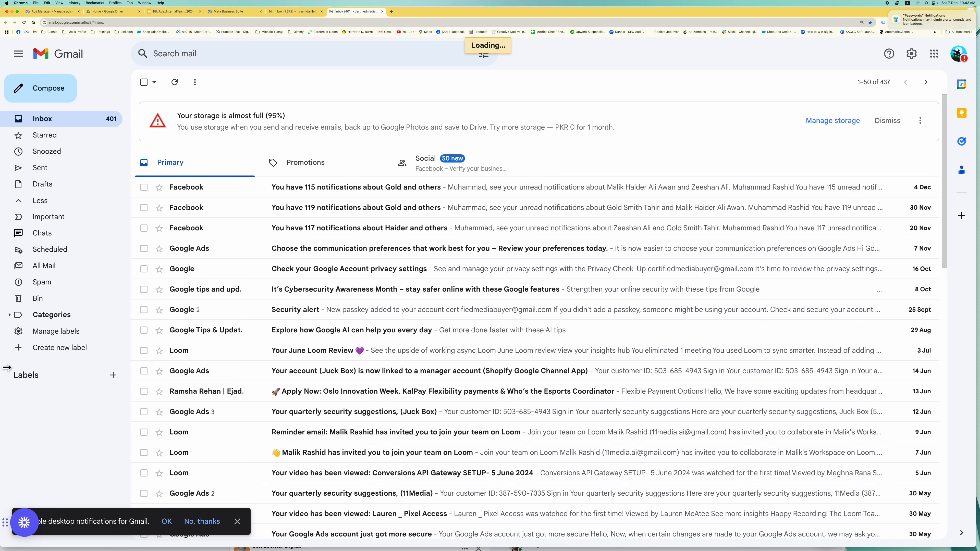
pyautogui.click(72, 287)
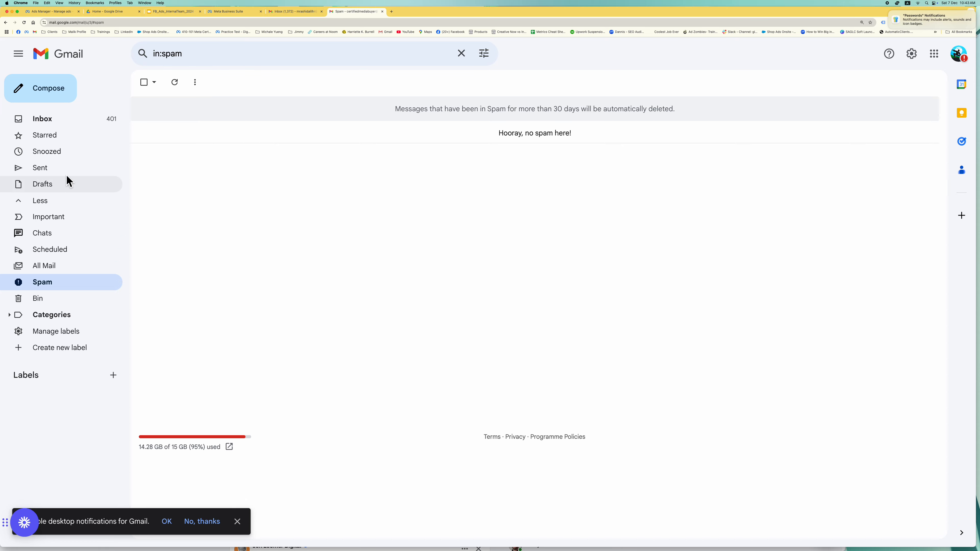
pyautogui.click(76, 122)
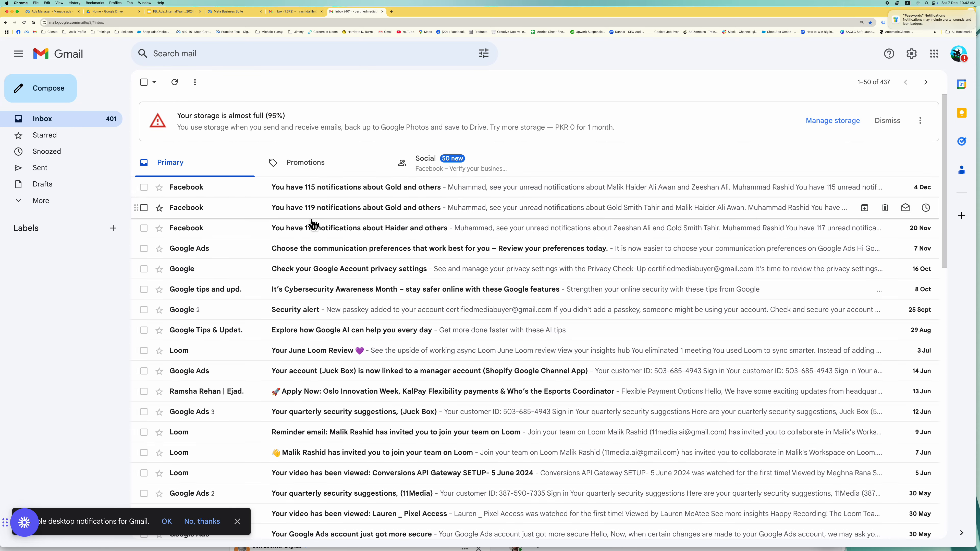
# - Open 'Verify your business email' in the Social tab and select its confirmation code
pyautogui.click(451, 166)
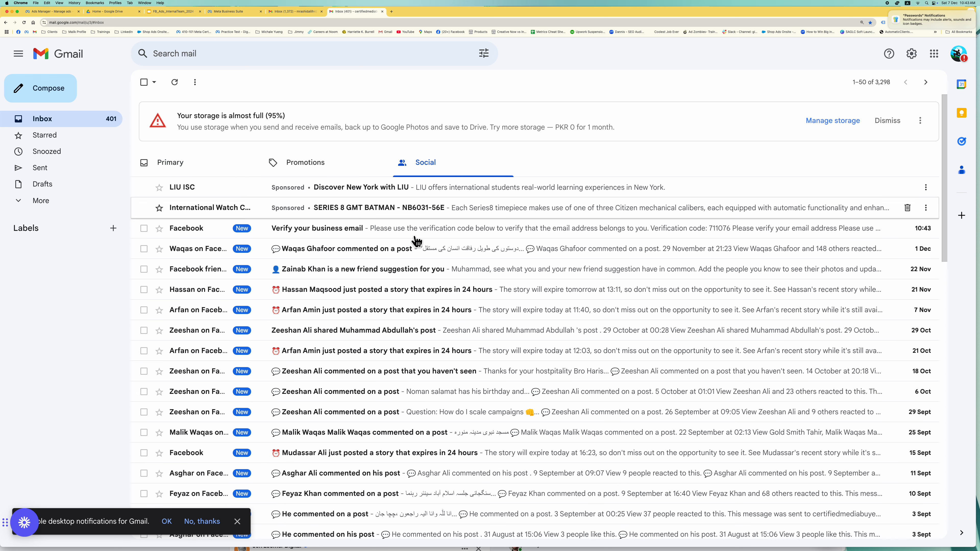
pyautogui.click(341, 235)
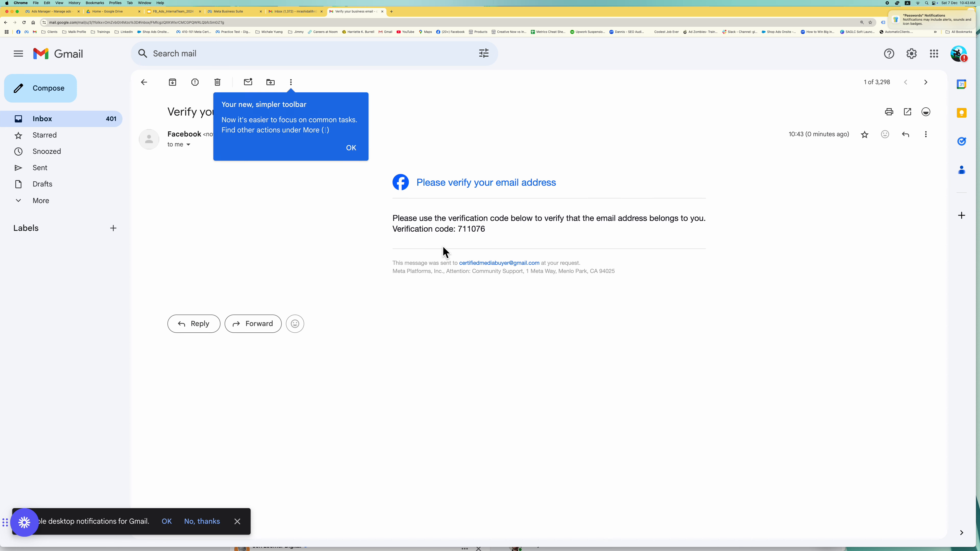
pyautogui.doubleClick(481, 237)
pyautogui.press('super+c')
pyautogui.click(242, 14)
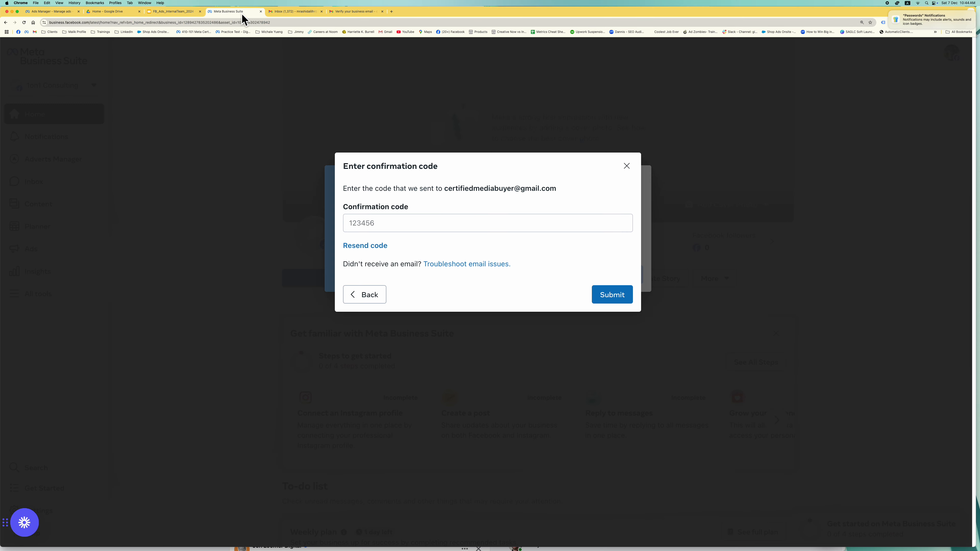
# - Paste the emailed code into Confirmation code, submit it and close the success message
pyautogui.click(466, 229)
pyautogui.press('super+v')
pyautogui.click(610, 302)
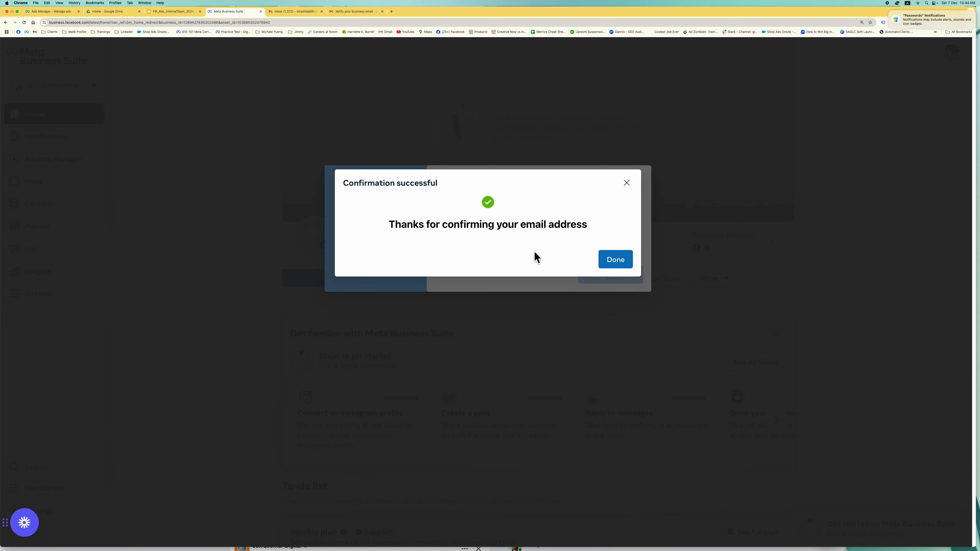
pyautogui.click(611, 270)
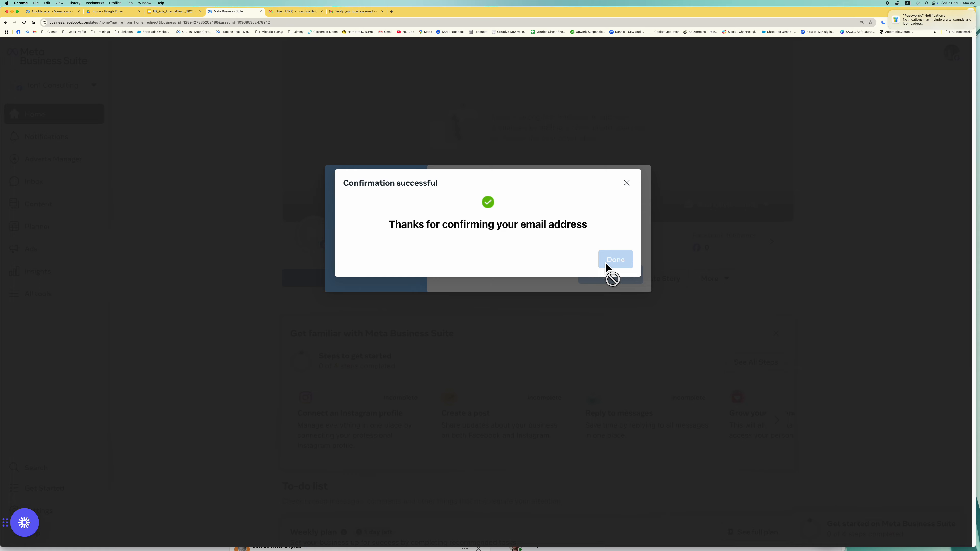
pyautogui.click(609, 272)
pyautogui.moveTo(341, 232)
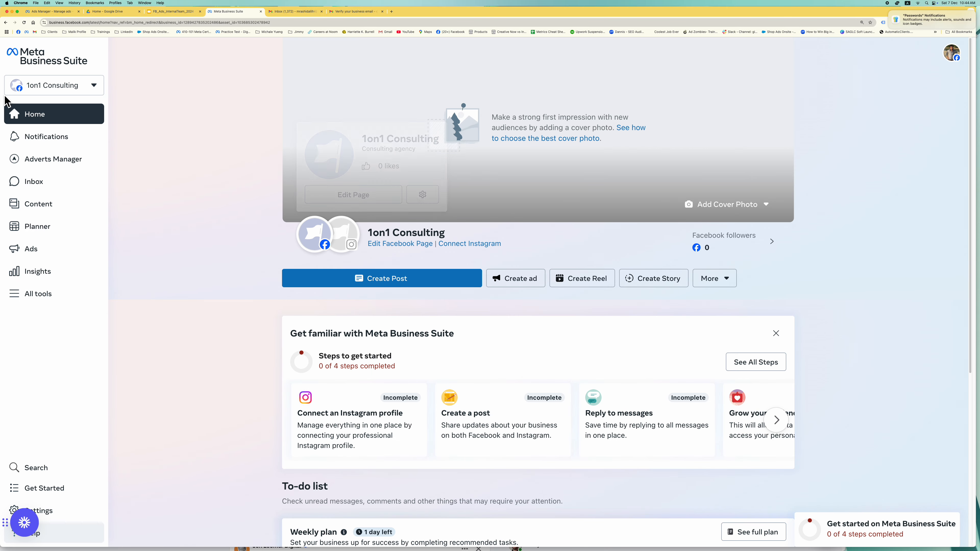
pyautogui.click(67, 89)
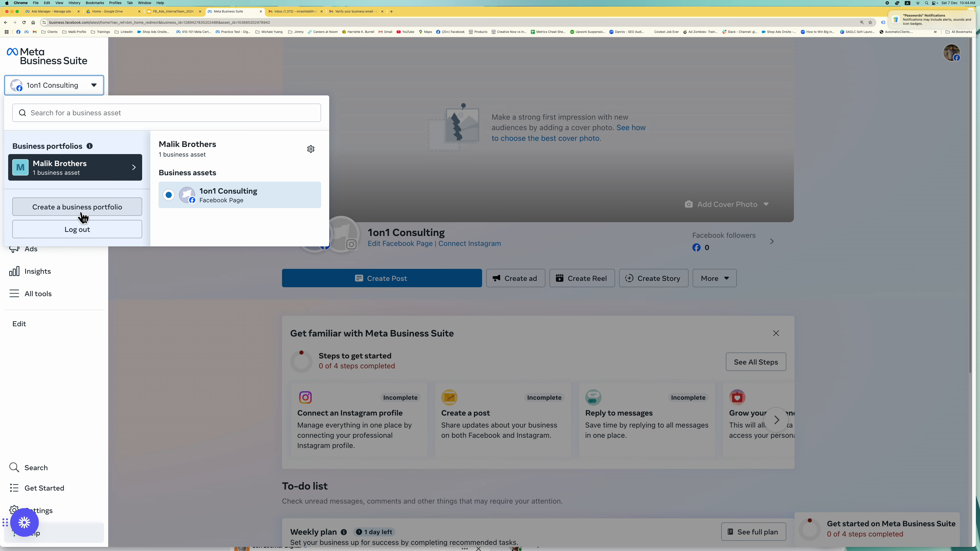
# - In a new tab, load business.facebook.com/overview
pyautogui.click(392, 12)
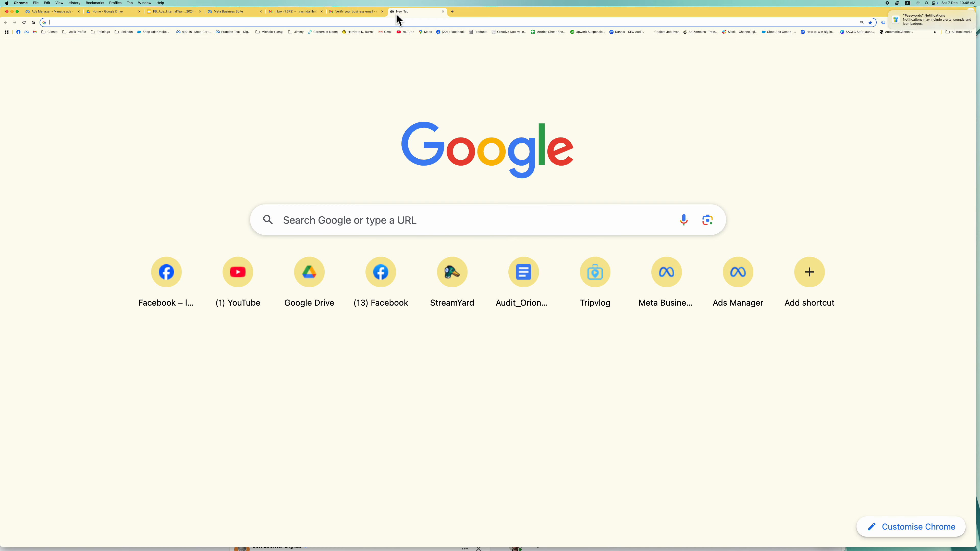
pyautogui.write('face')
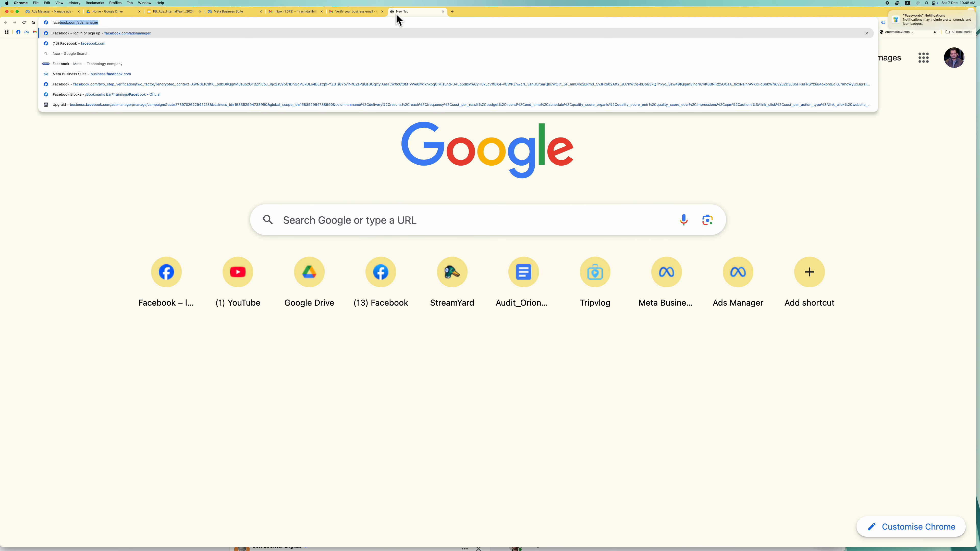
pyautogui.write('bo.co')
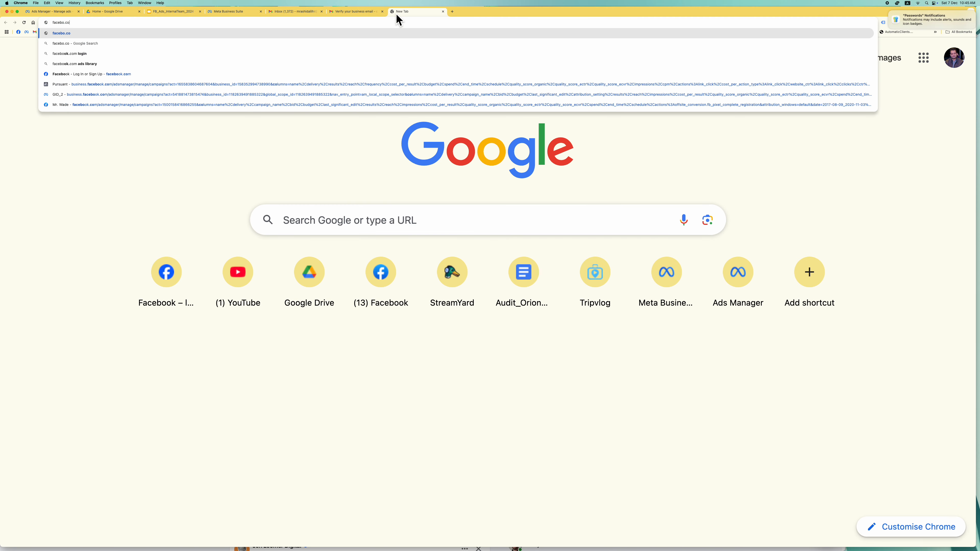
pyautogui.press('BackSpace')
pyautogui.press('BackSpace')
pyautogui.press('BackSpace')
pyautogui.press('BackSpace')
pyautogui.press('BackSpace')
pyautogui.press('BackSpace')
pyautogui.press('BackSpace')
pyautogui.press('BackSpace')
pyautogui.press('BackSpace')
pyautogui.write('Bus')
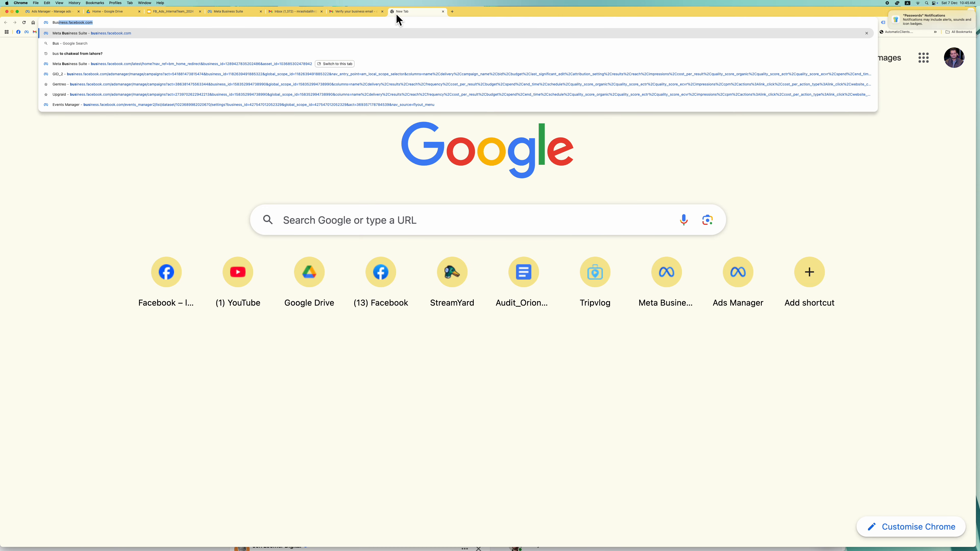
pyautogui.write('iness.facebo')
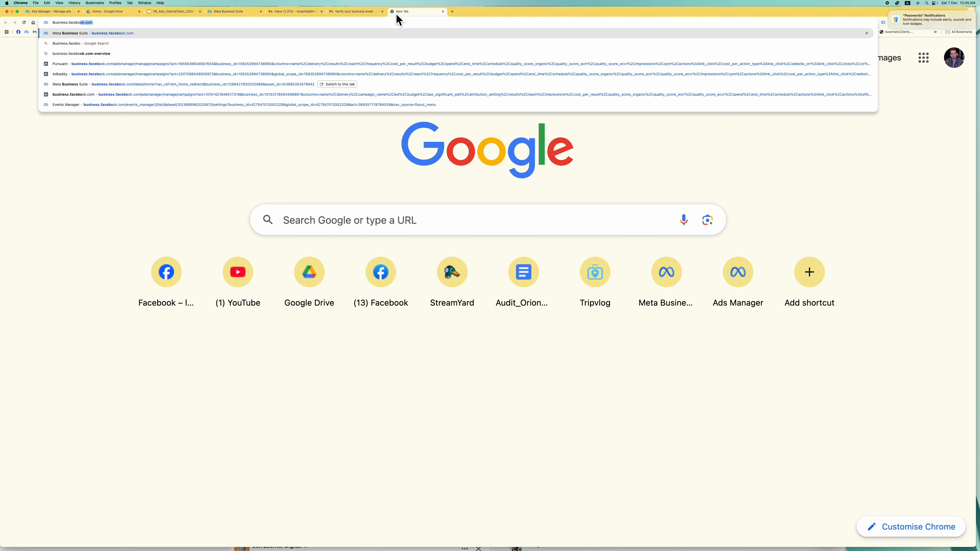
pyautogui.write('ok.com/')
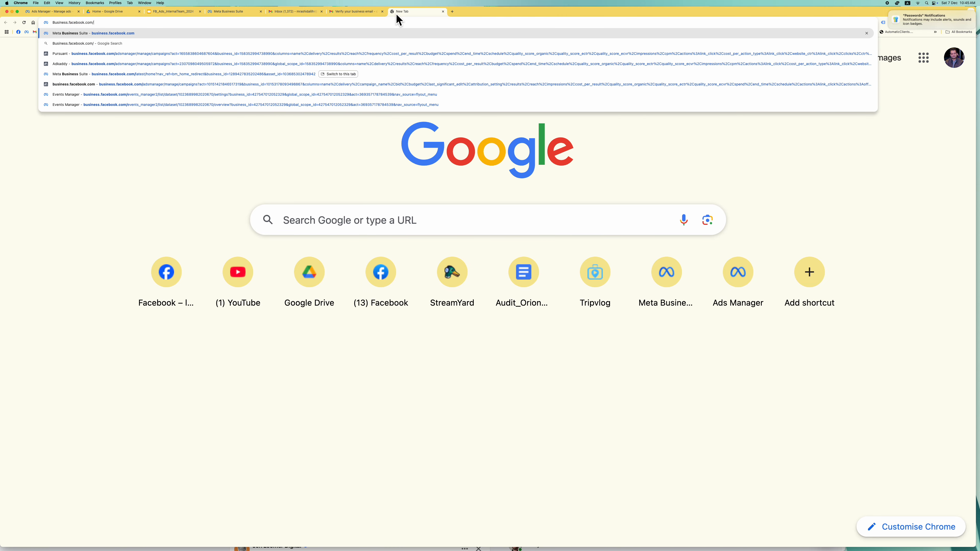
pyautogui.write('overview')
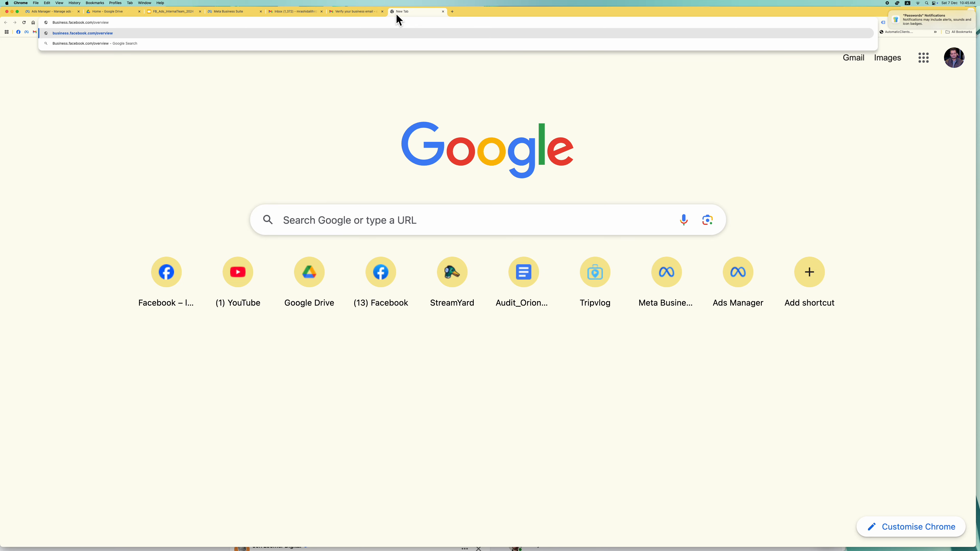
pyautogui.press('Return')
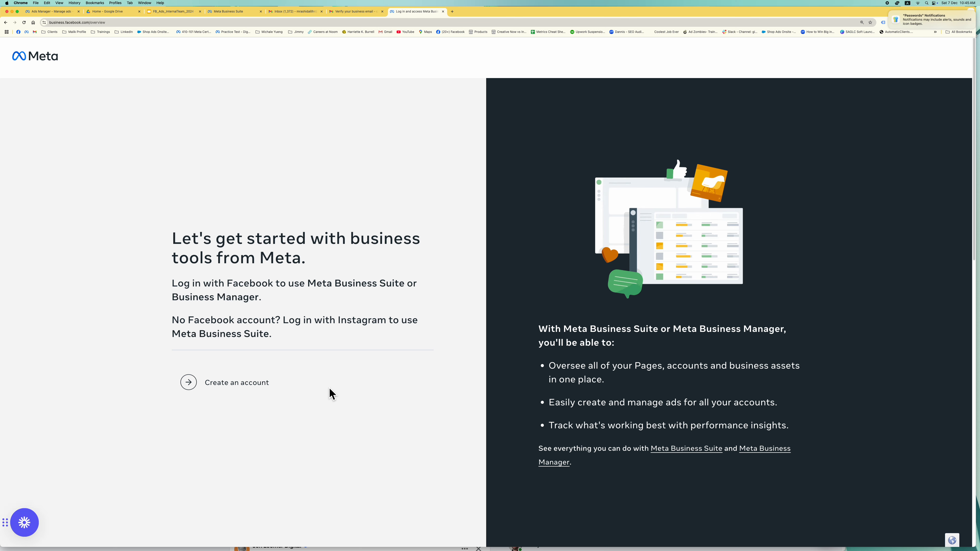
# - Start a new business portfolio and name it 'Akbari Mandi'
pyautogui.scroll(-2, 501, 285)
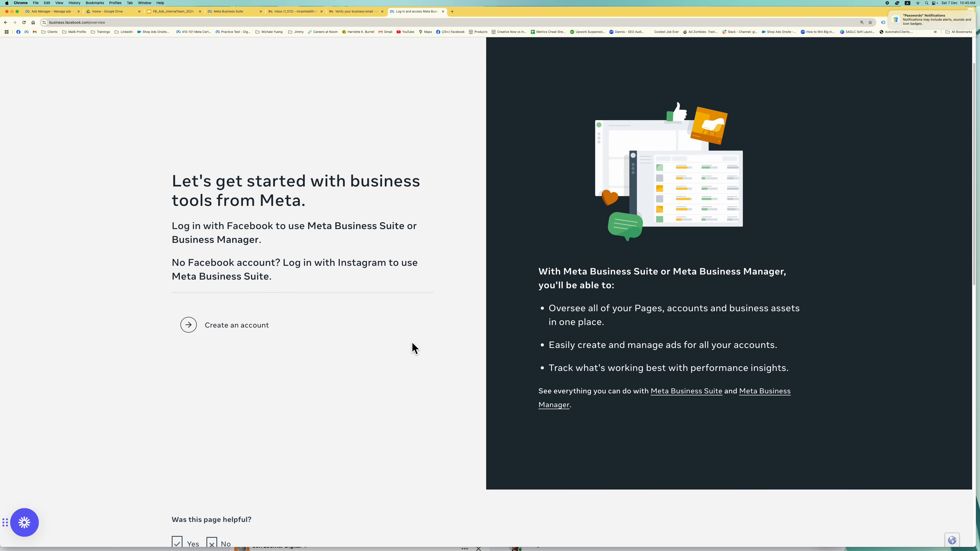
pyautogui.click(268, 322)
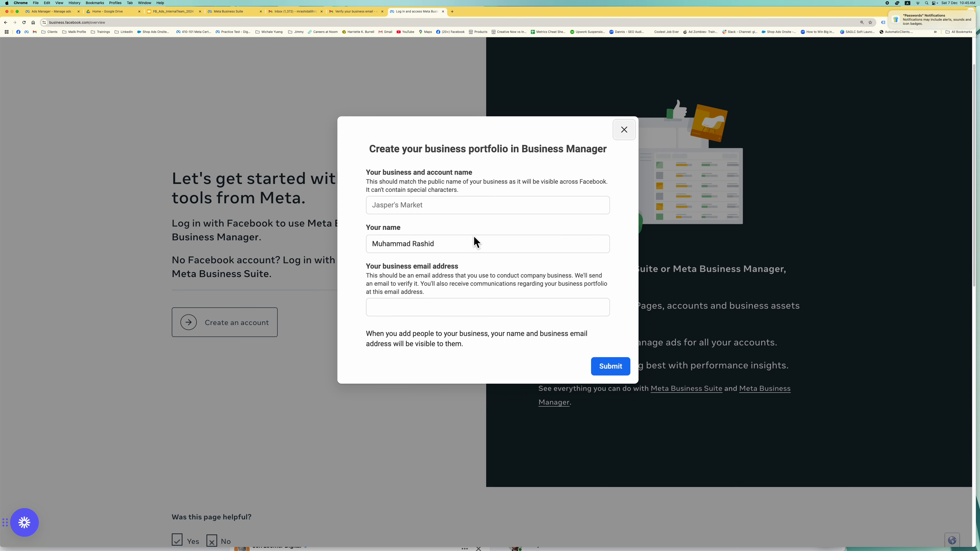
pyautogui.click(487, 210)
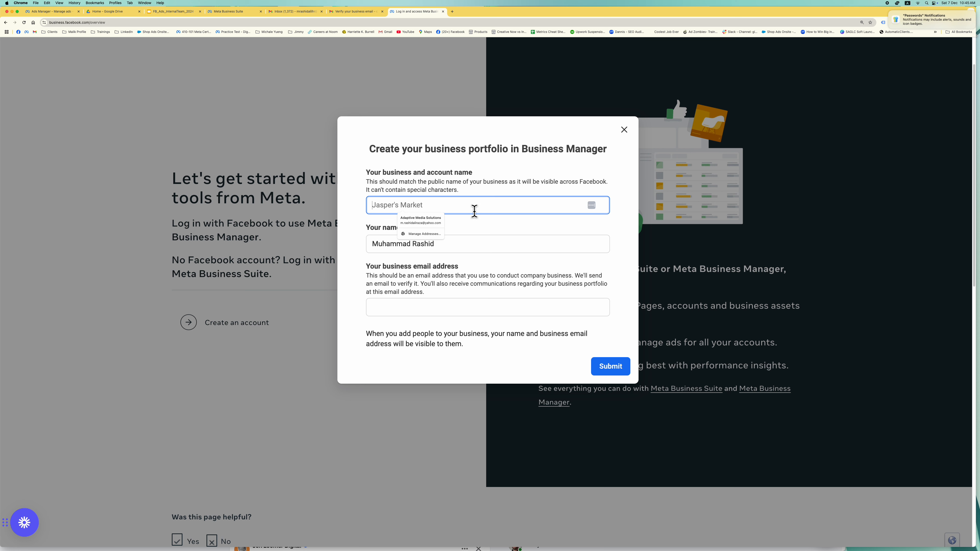
pyautogui.write('Akbari')
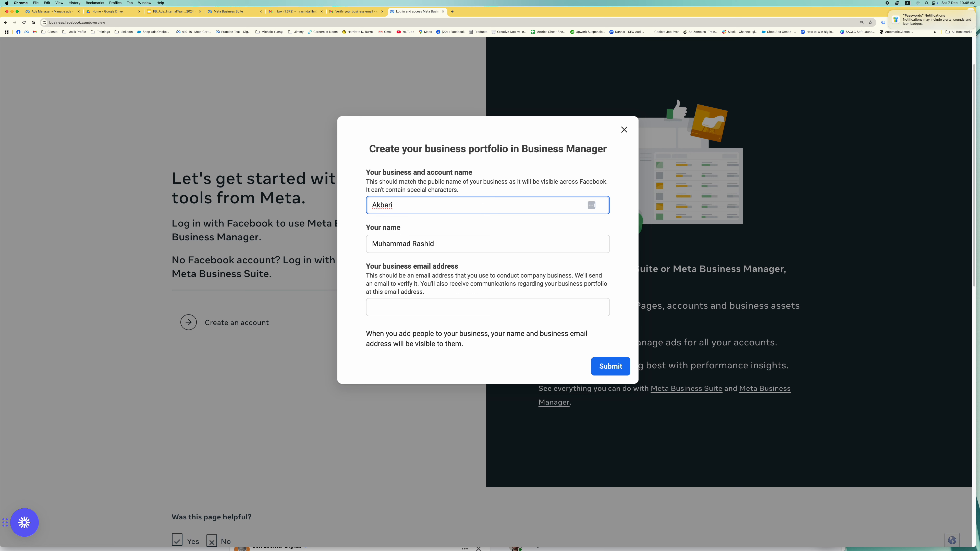
pyautogui.write('Mandi')
pyautogui.press('Tab')
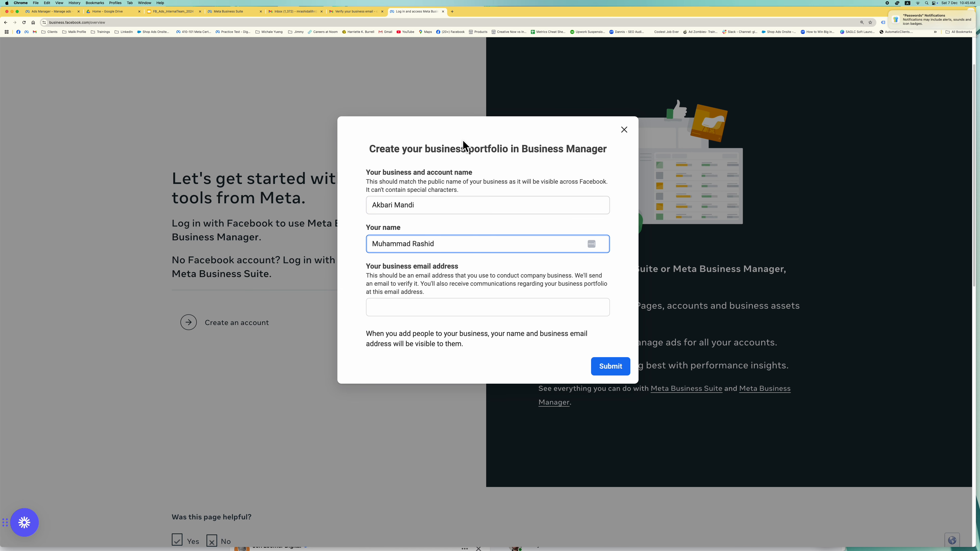
# - Enter the business email address, submit the portfolio and close the confirmation
pyautogui.click(422, 310)
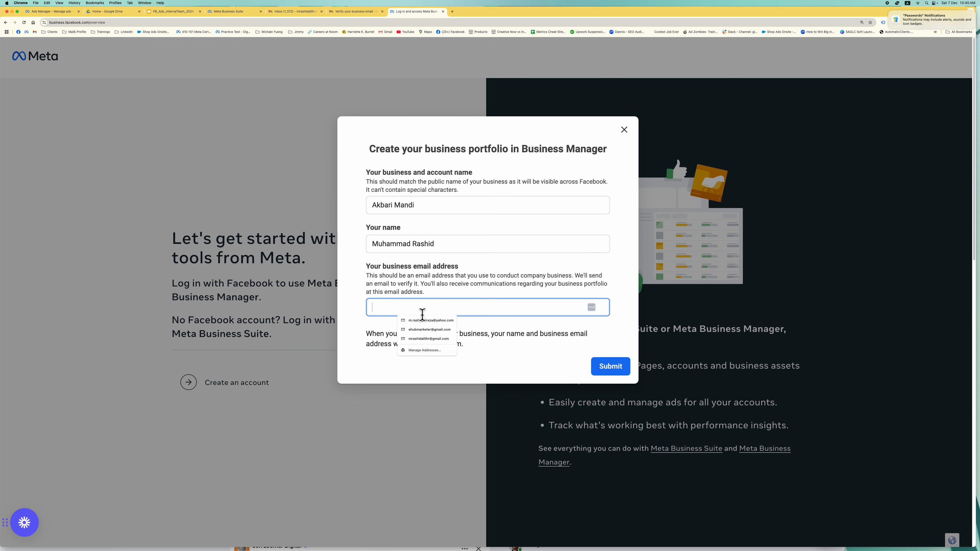
pyautogui.write('mra')
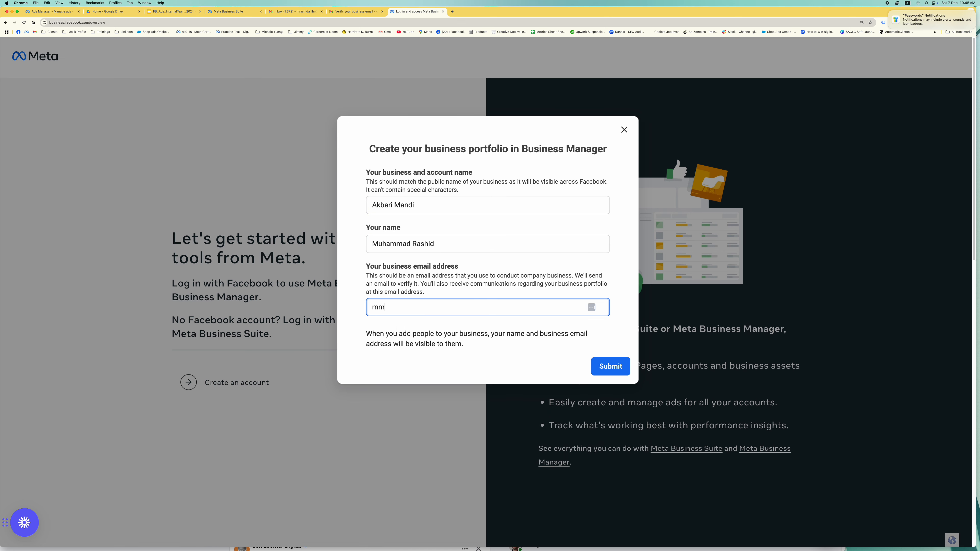
pyautogui.press('BackSpace')
pyautogui.press('BackSpace')
pyautogui.press('BackSpace')
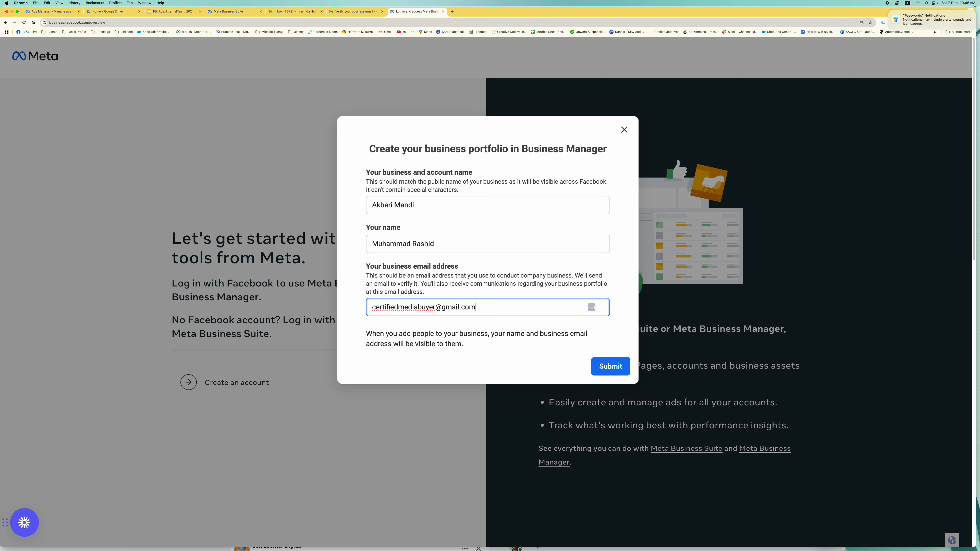
pyautogui.click(620, 374)
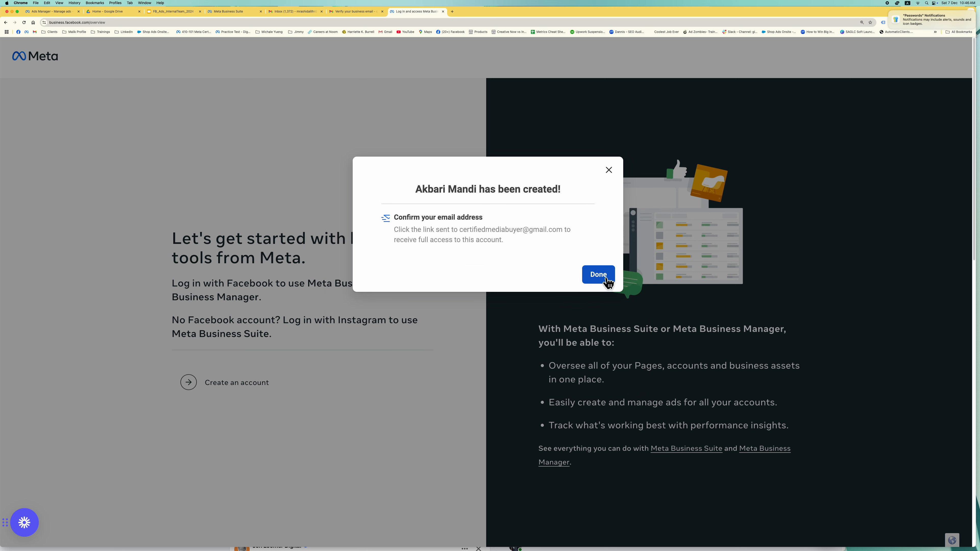
pyautogui.click(606, 279)
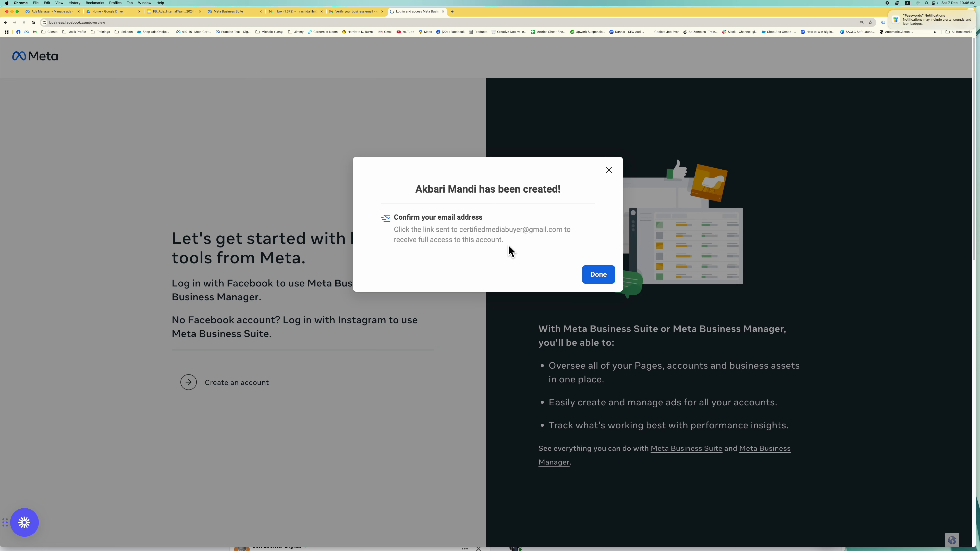
# - Find Facebook's 'Confirm your business email address' message in Gmail's Social tab and click Confirm Now
pyautogui.click(370, 12)
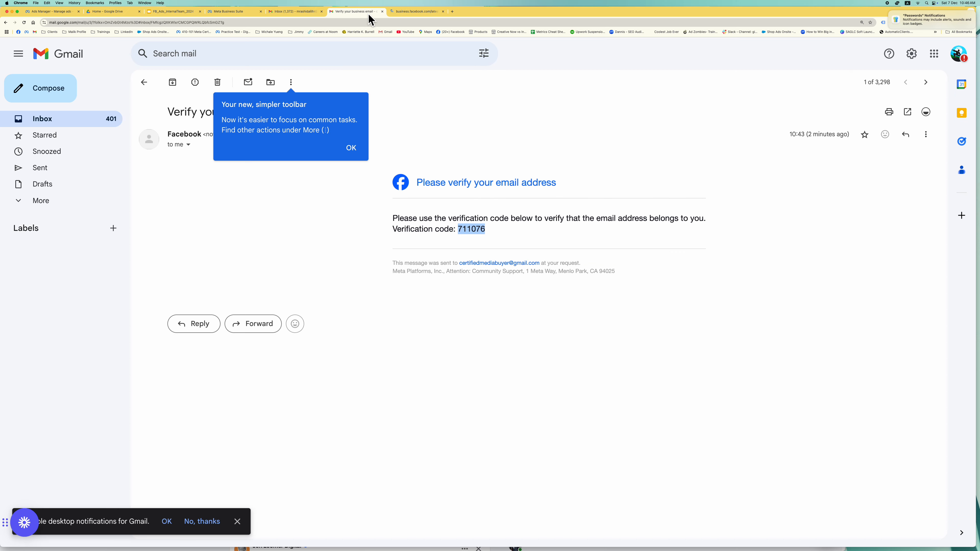
pyautogui.click(157, 87)
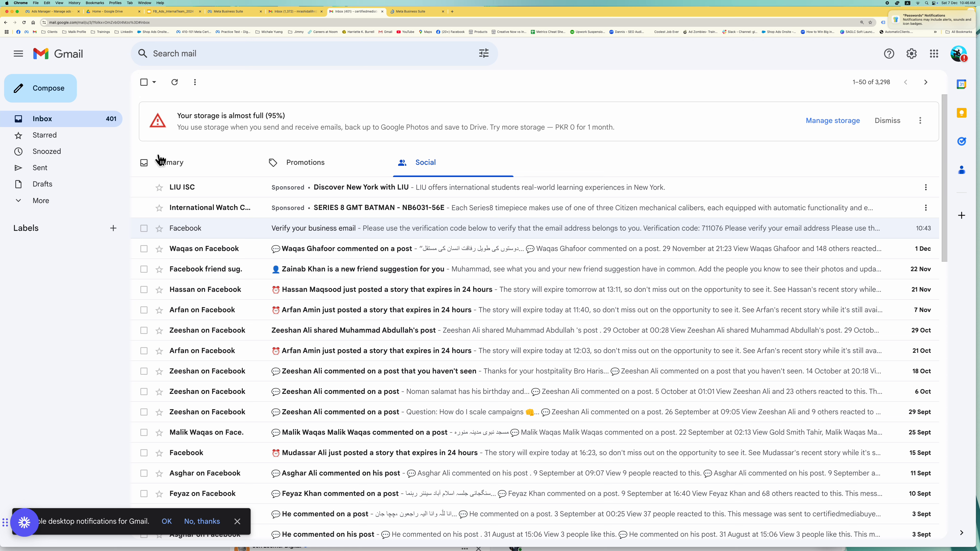
pyautogui.click(256, 173)
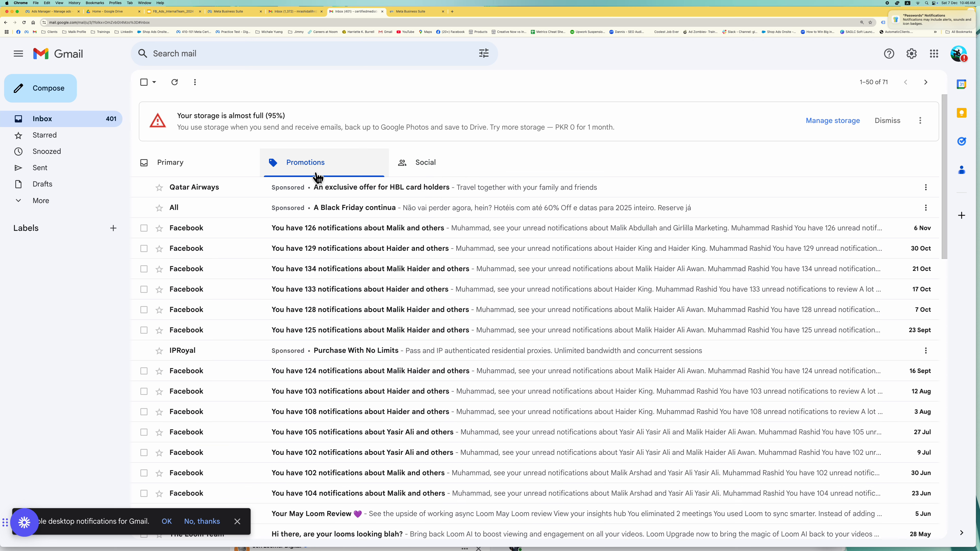
pyautogui.click(226, 170)
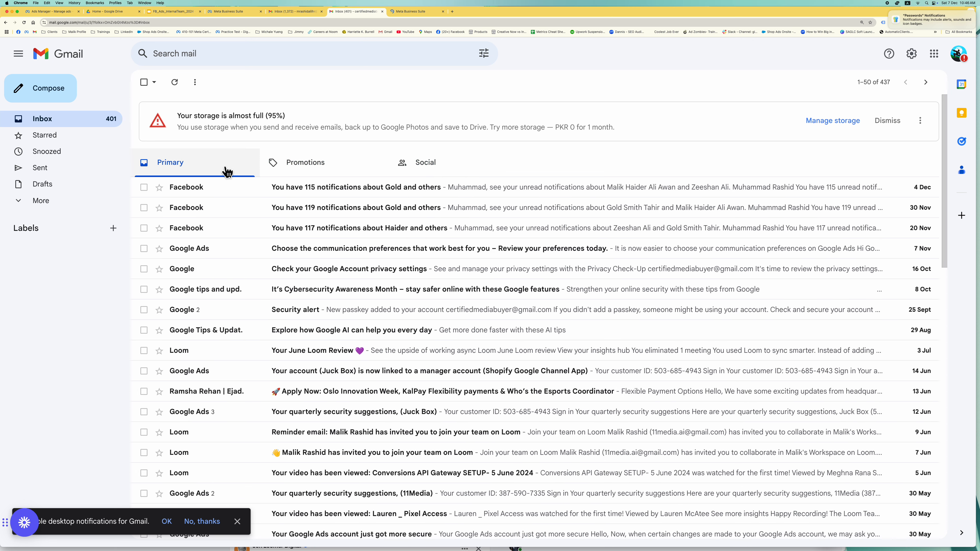
pyautogui.click(412, 174)
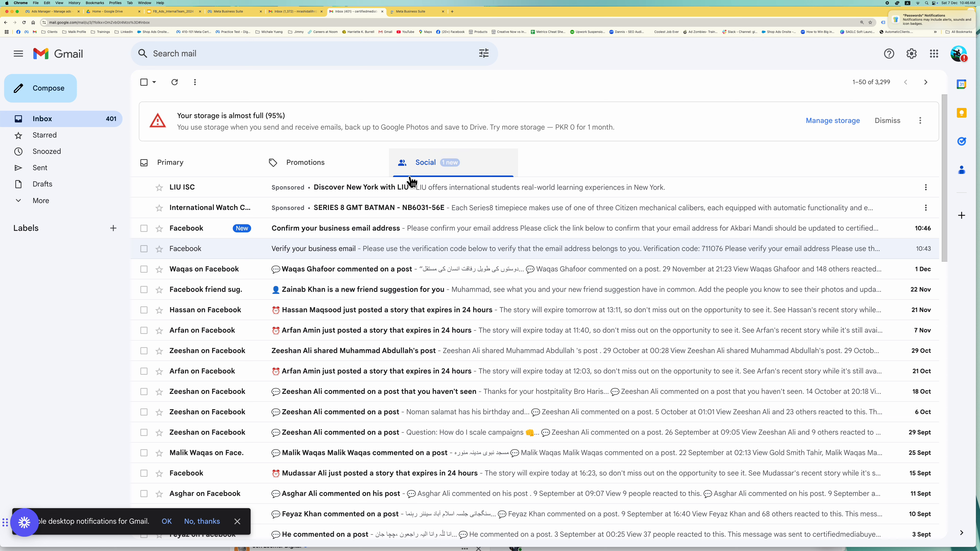
pyautogui.click(386, 232)
pyautogui.click(448, 260)
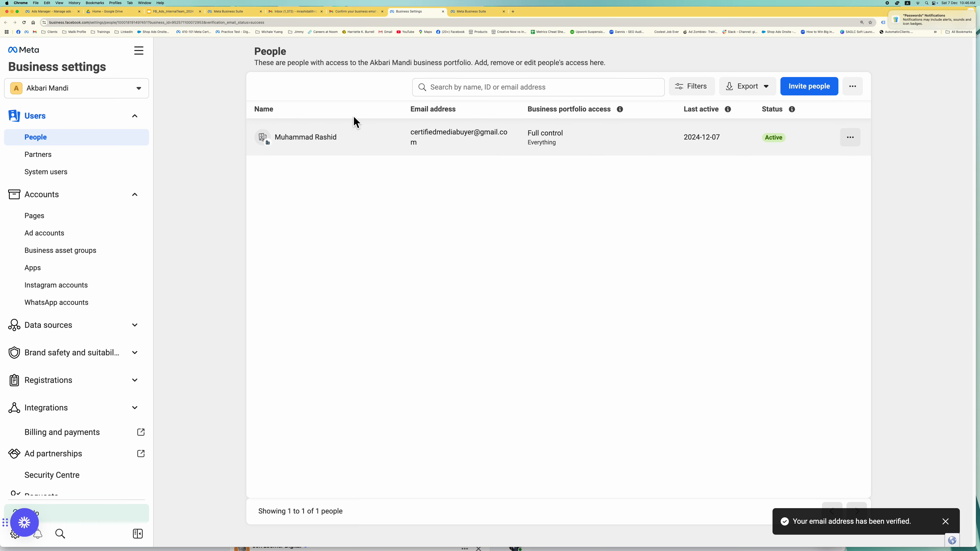
# - Switch between Akbari Mandi's People and Partners pages, dismissing the portfolio list tip
pyautogui.click(114, 164)
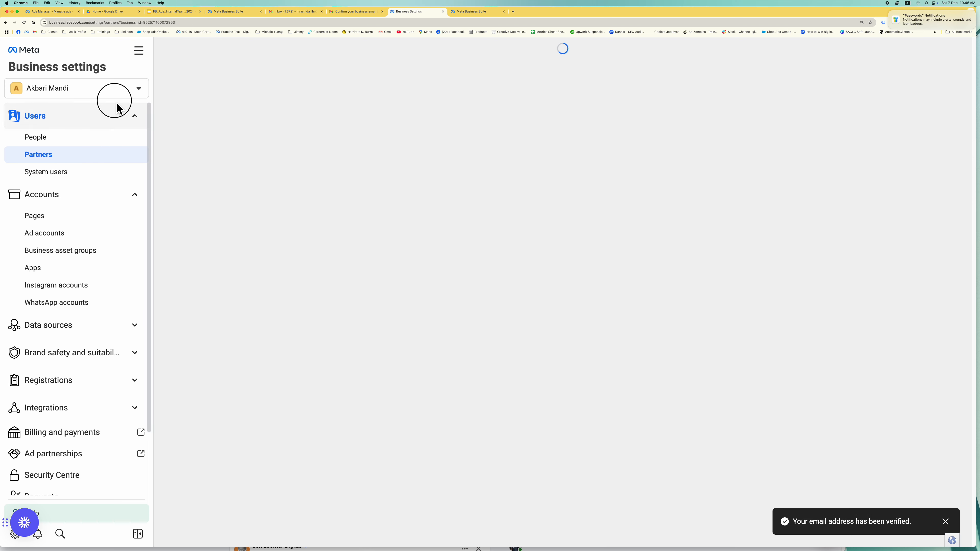
pyautogui.click(124, 99)
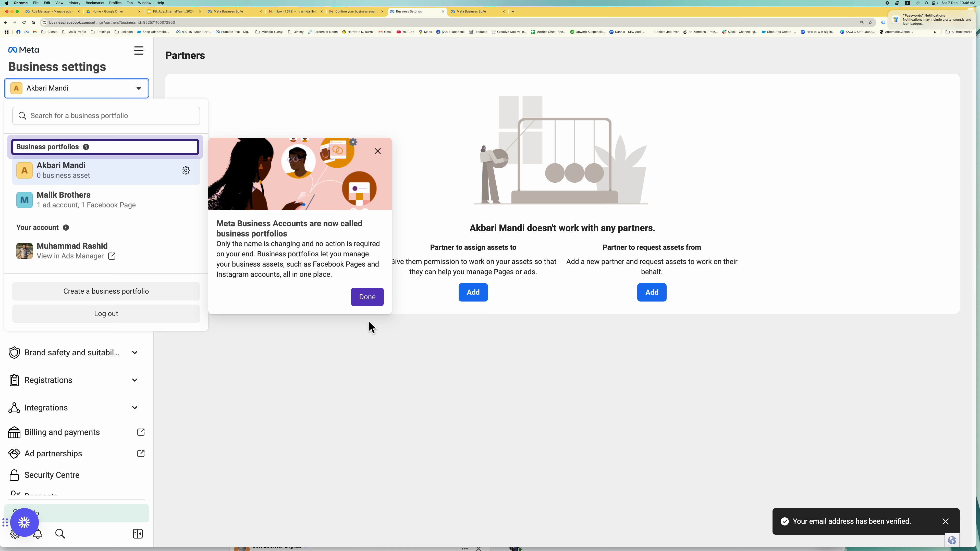
pyautogui.click(371, 300)
pyautogui.click(264, 478)
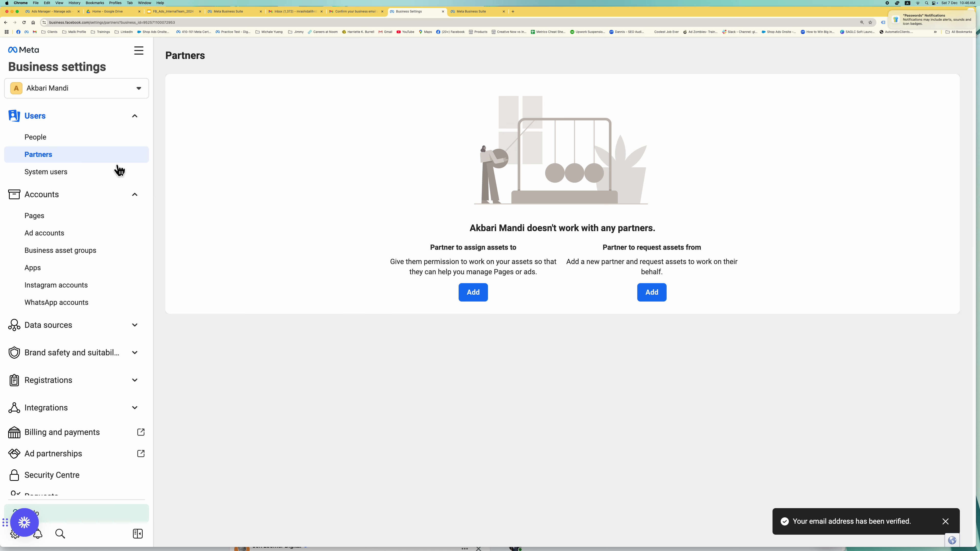
pyautogui.click(82, 145)
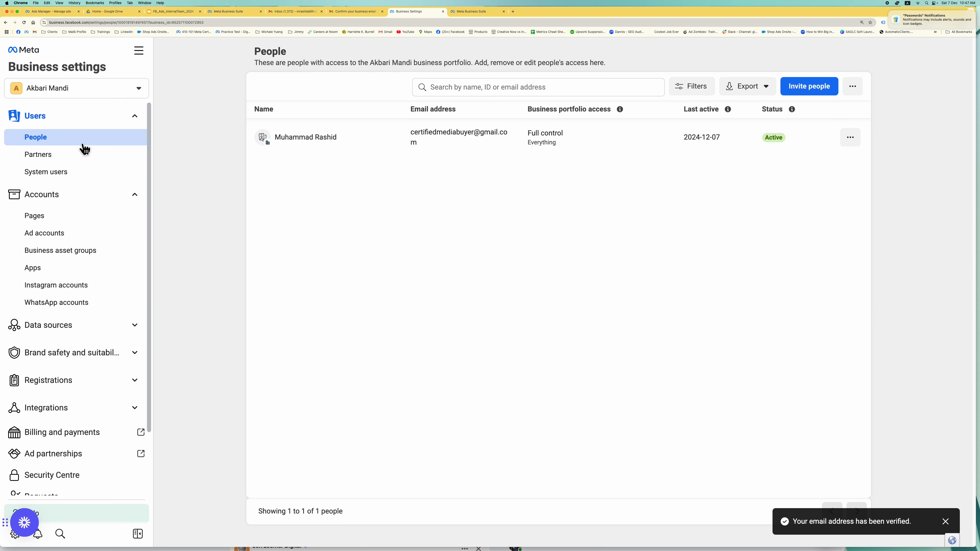
pyautogui.click(93, 158)
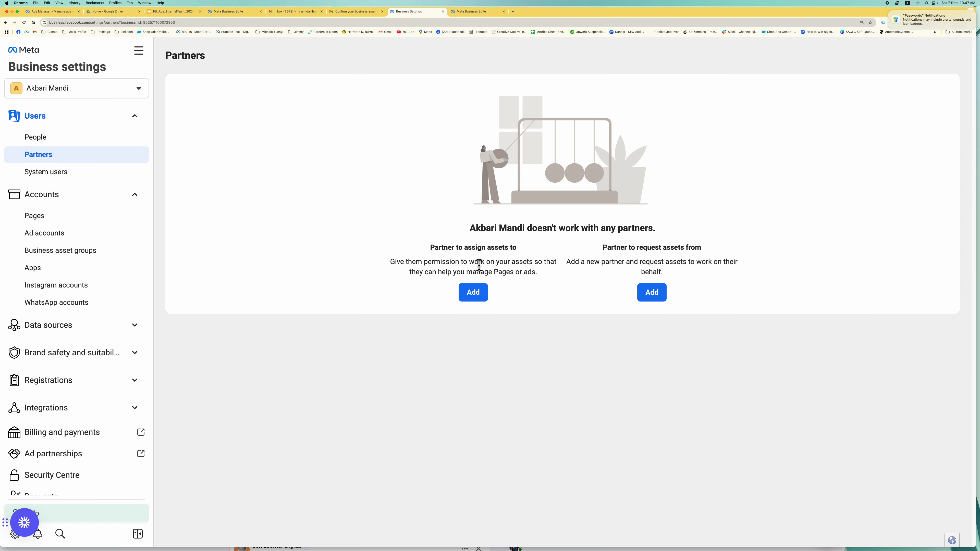
pyautogui.click(62, 140)
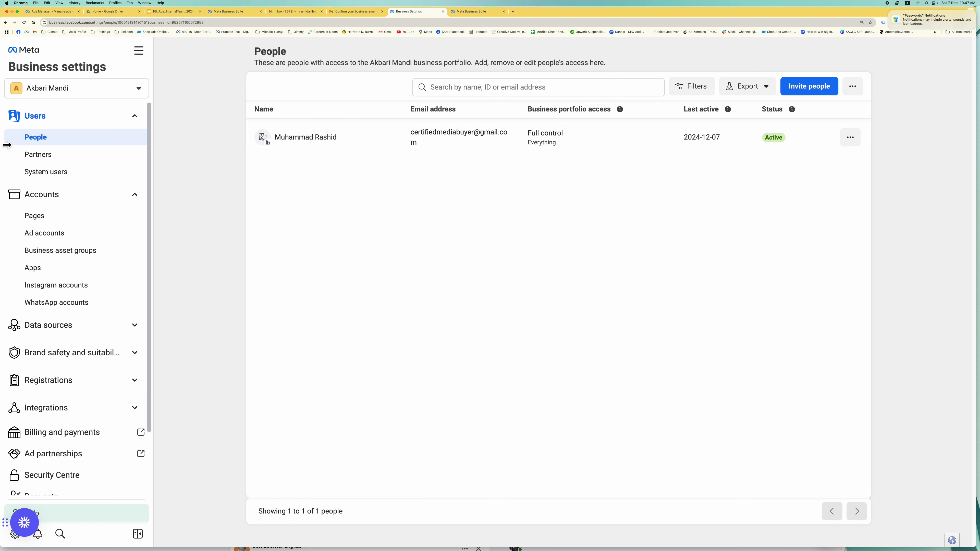
pyautogui.click(50, 156)
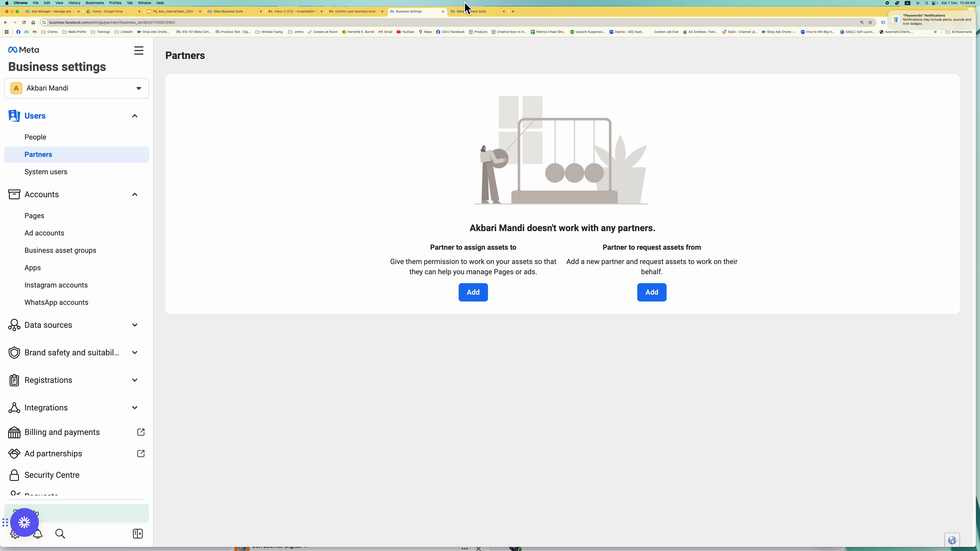
# - Select System users under Users in the Akbari Mandi Business settings sidebar
pyautogui.click(68, 177)
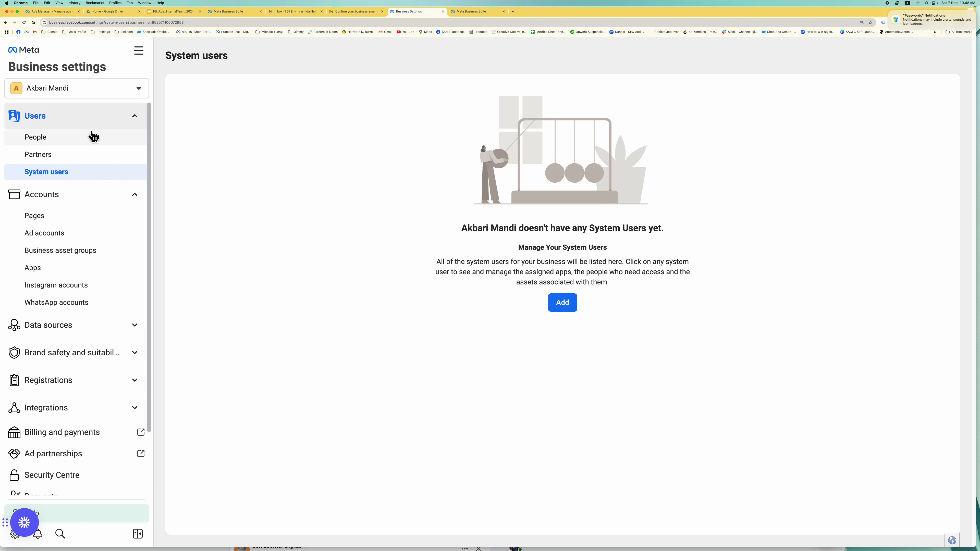
# - Expand the Accounts group in the sidebar and view the portfolio's Apps page
pyautogui.scroll(-1, 83, 230)
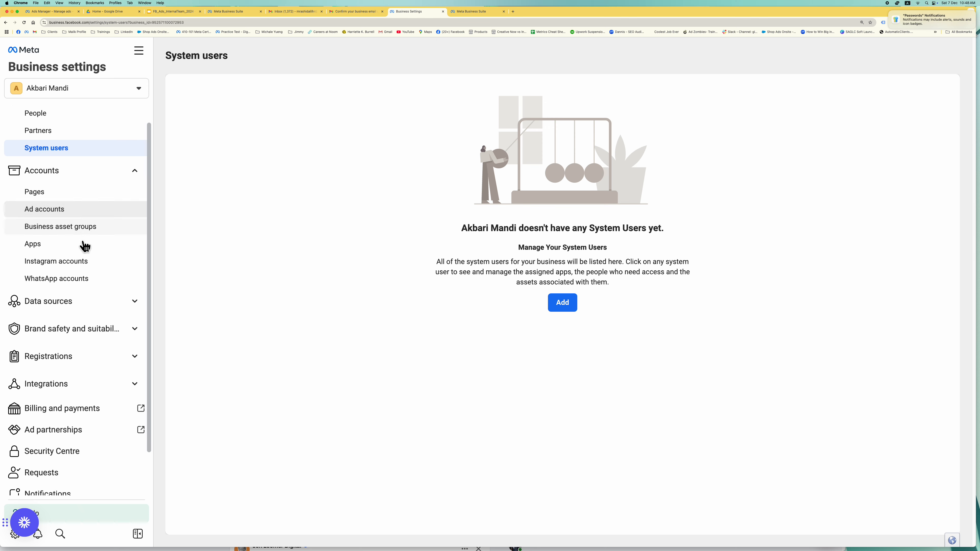
pyautogui.click(133, 171)
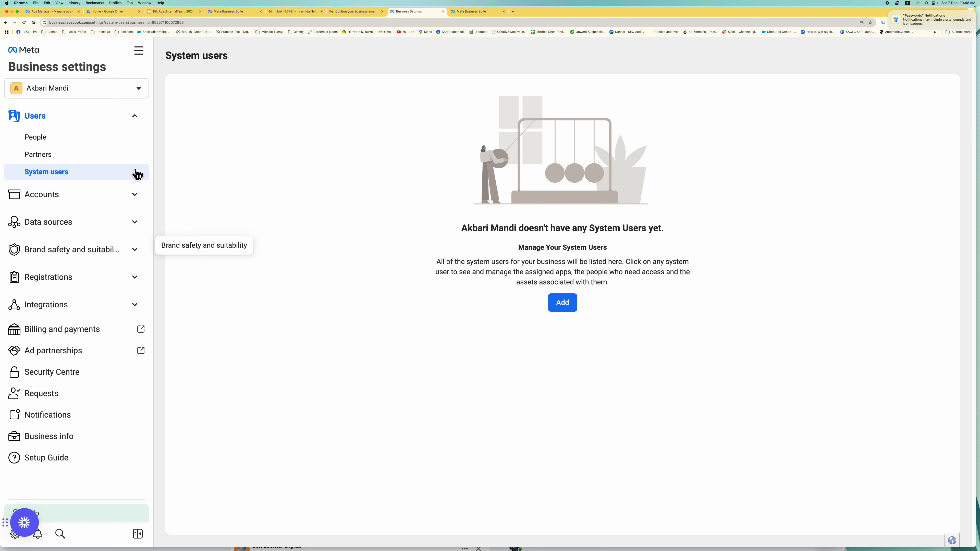
pyautogui.click(141, 120)
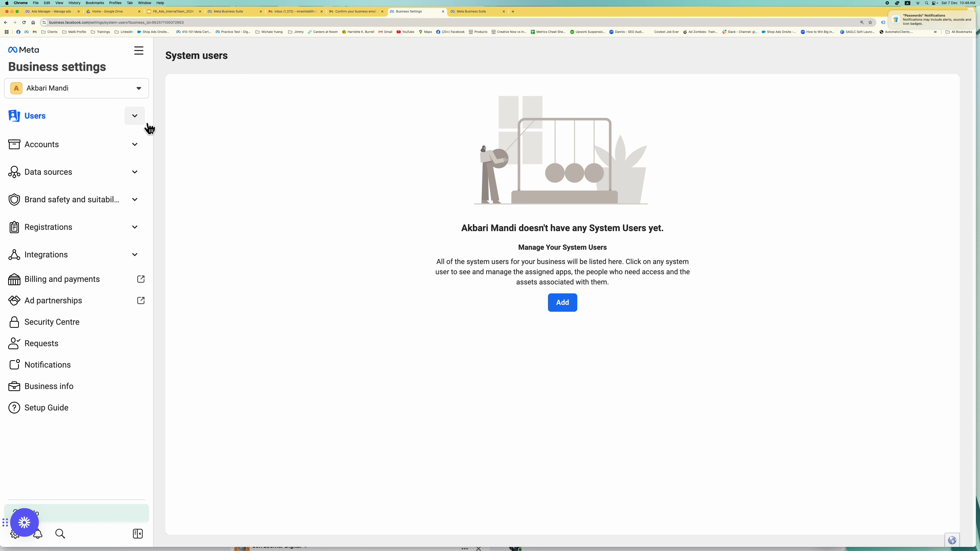
pyautogui.click(139, 148)
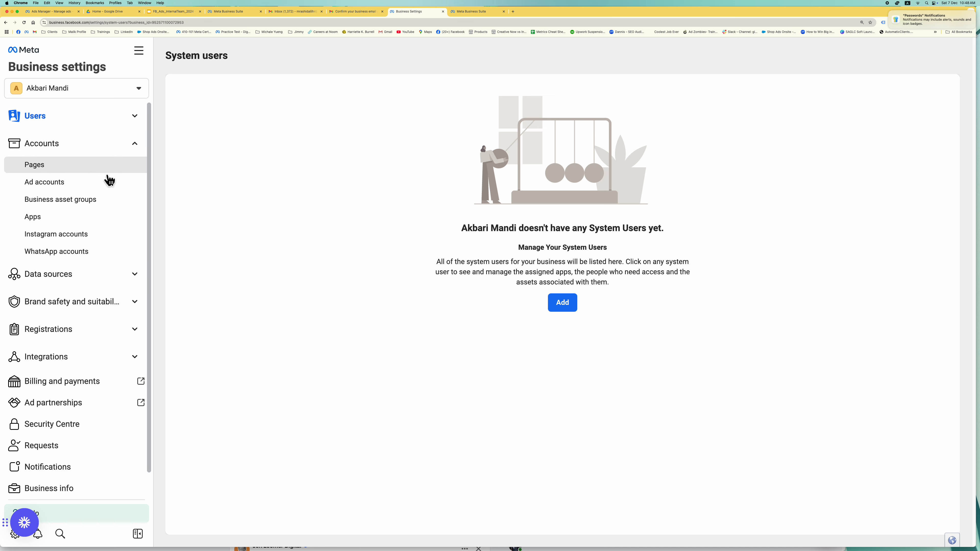
pyautogui.scroll(-1, 121, 239)
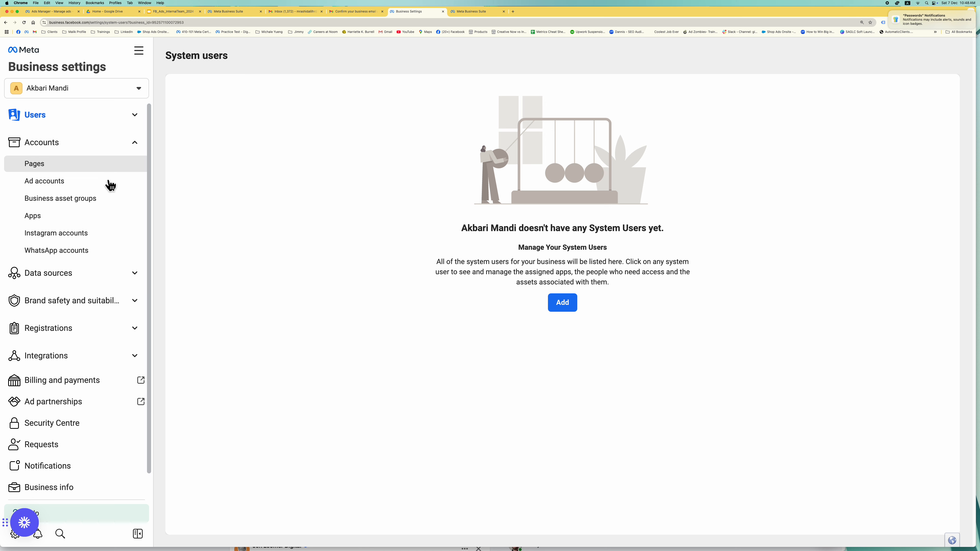
pyautogui.click(108, 217)
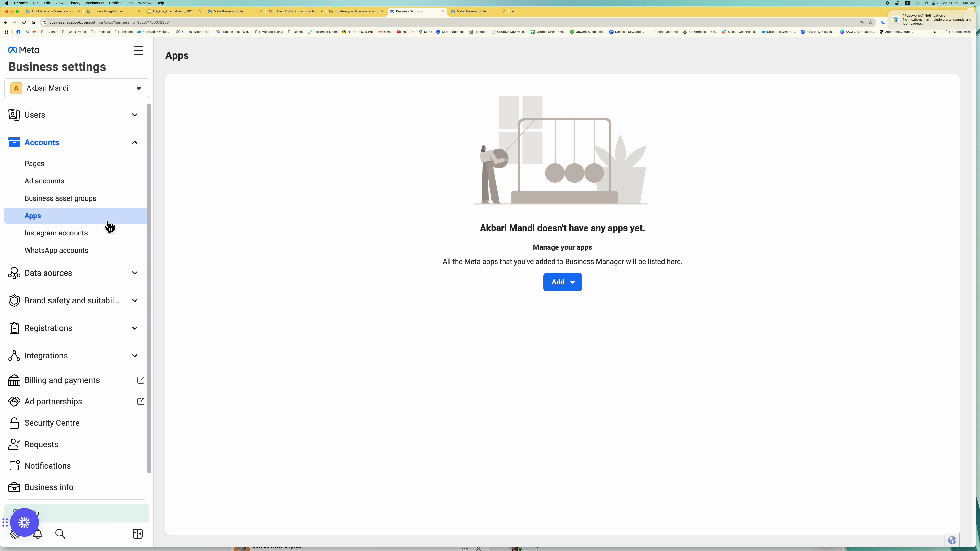
# - Check the Instagram and empty WhatsApp account lists, then expand Data sources
pyautogui.click(109, 234)
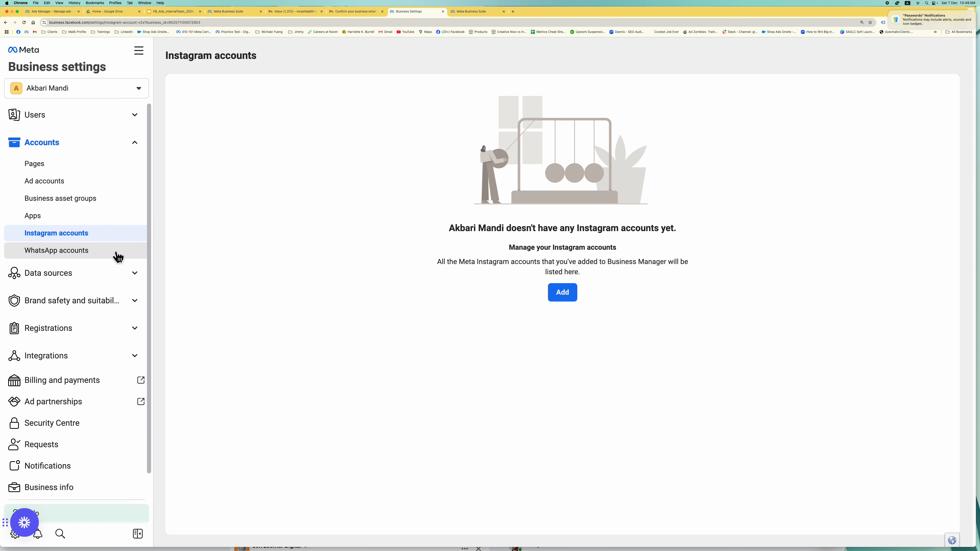
pyautogui.click(116, 253)
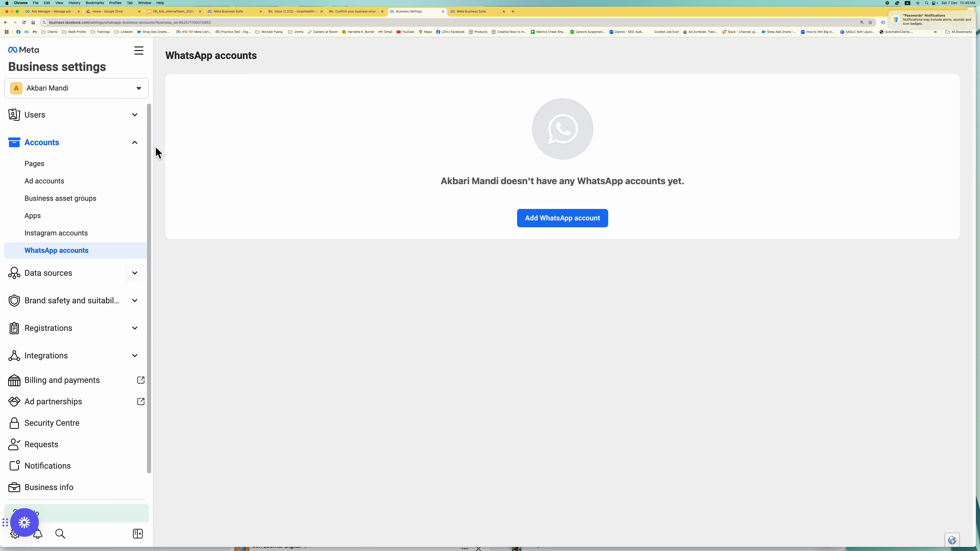
pyautogui.click(142, 146)
pyautogui.click(140, 177)
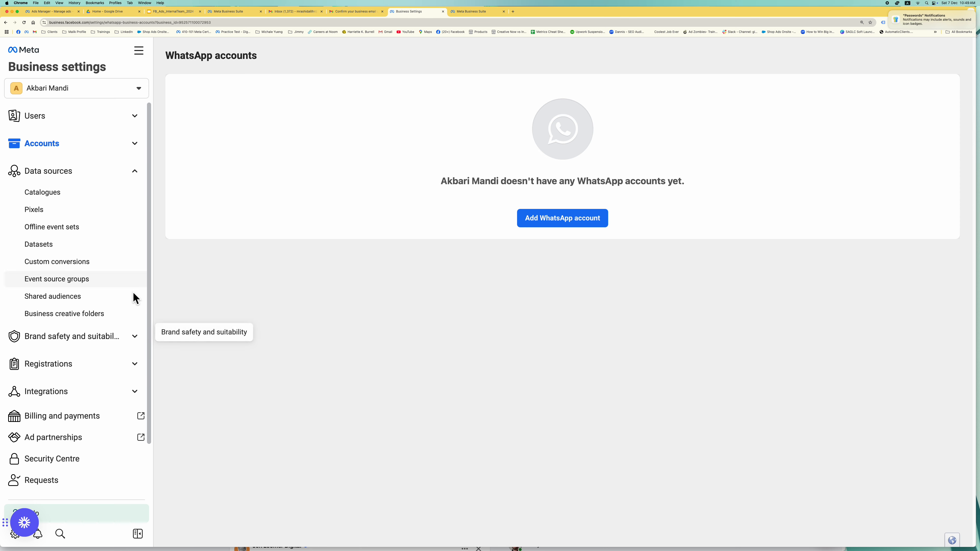
# - Browse the Catalogues, Pixels, Offline event sets and Datasets pages under Data sources
pyautogui.click(112, 201)
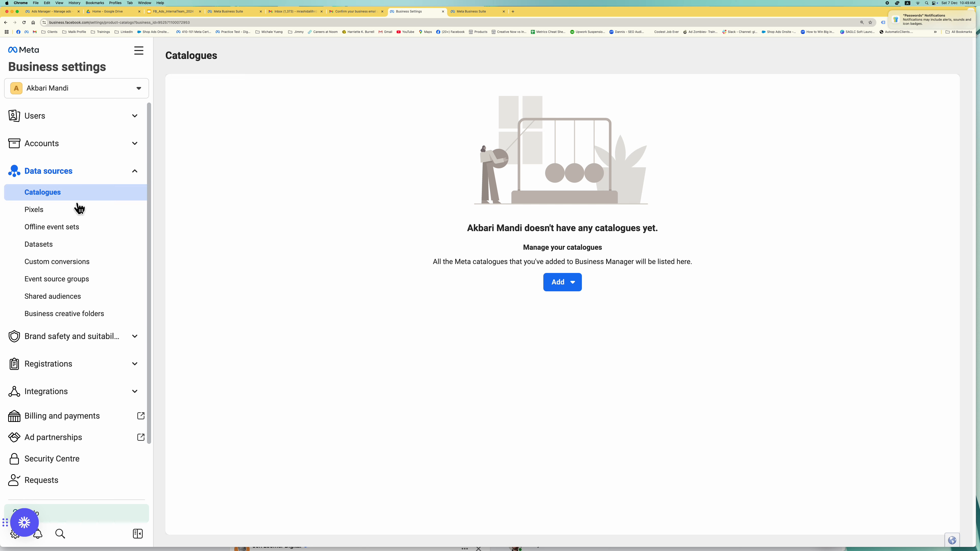
pyautogui.click(71, 216)
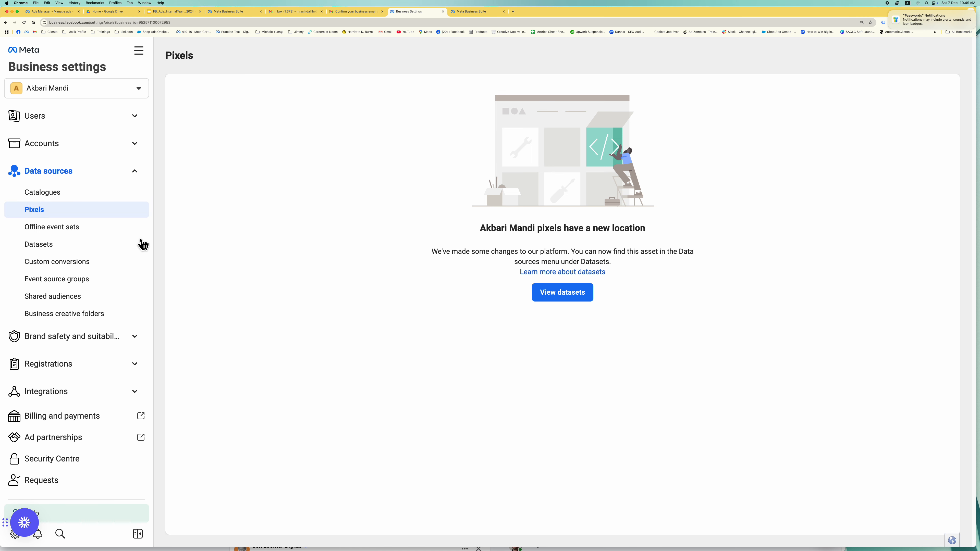
pyautogui.click(111, 234)
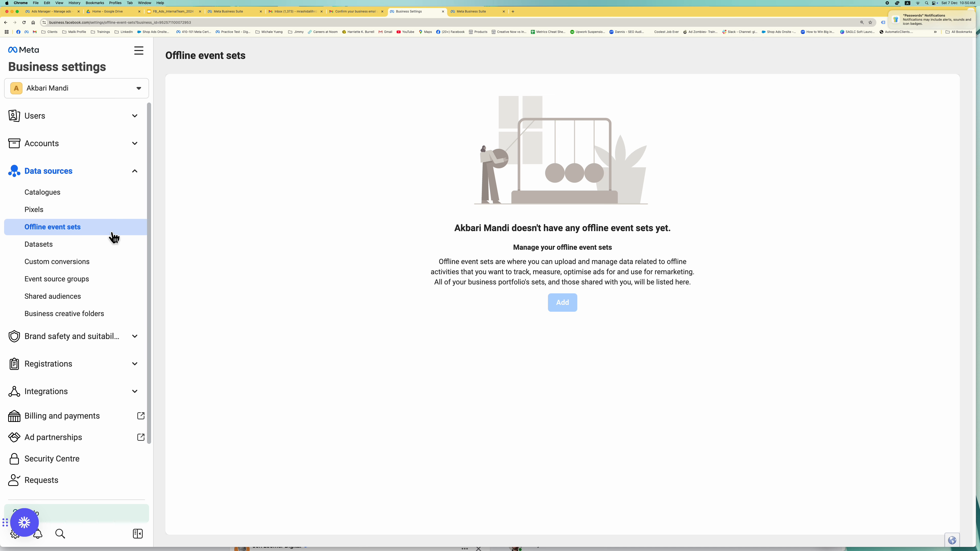
pyautogui.click(106, 249)
# - Browse Custom conversions, Event source groups, Shared audiences and the empty Business creative folders pages
pyautogui.click(104, 263)
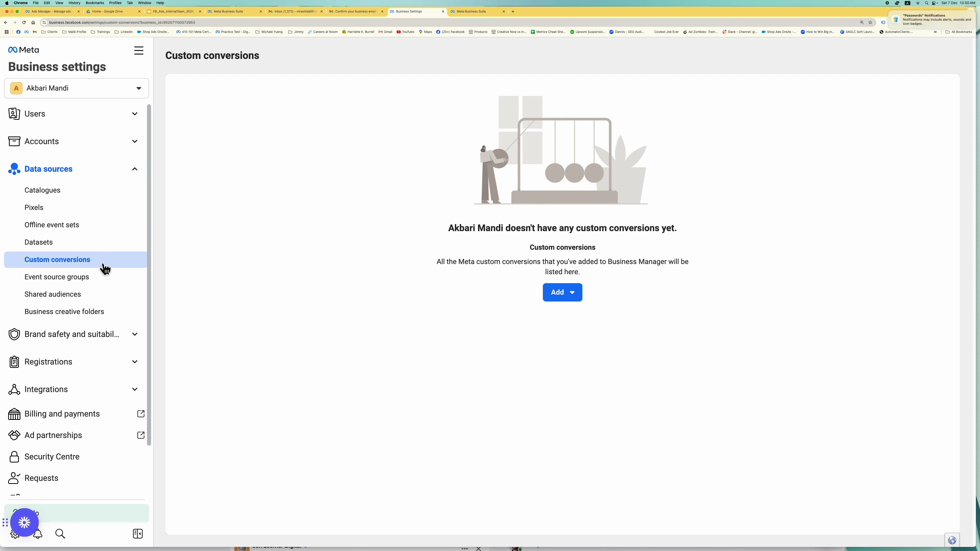
pyautogui.click(102, 284)
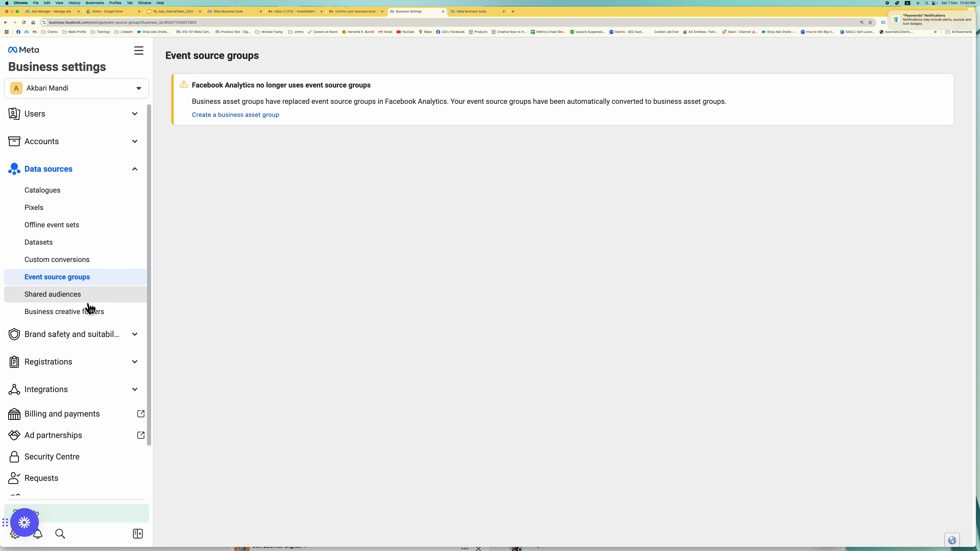
pyautogui.scroll(-1, 89, 306)
pyautogui.click(100, 303)
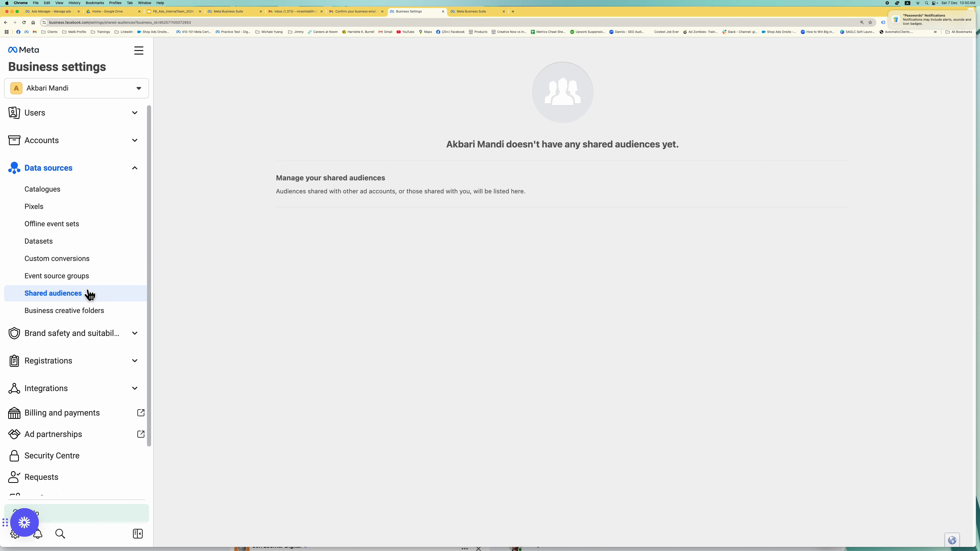
pyautogui.click(92, 315)
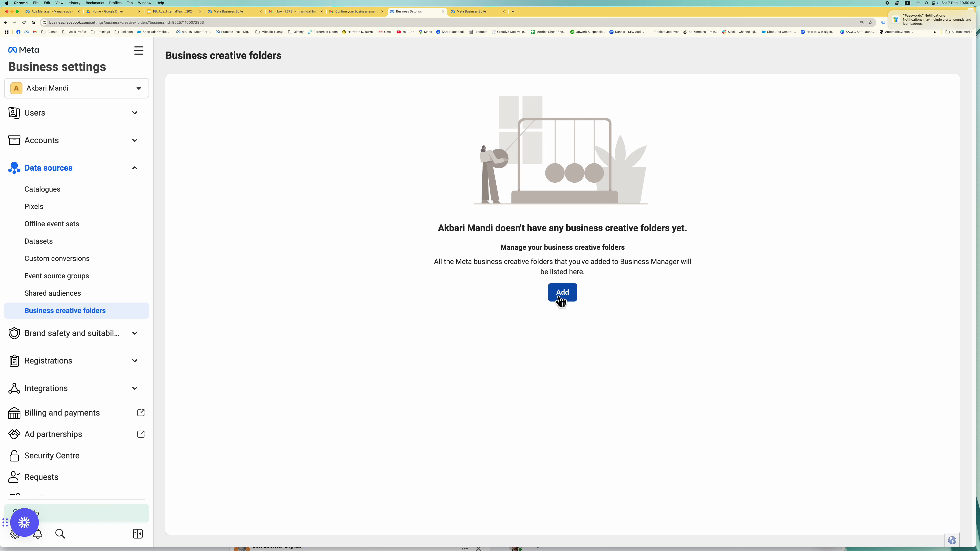
pyautogui.click(75, 334)
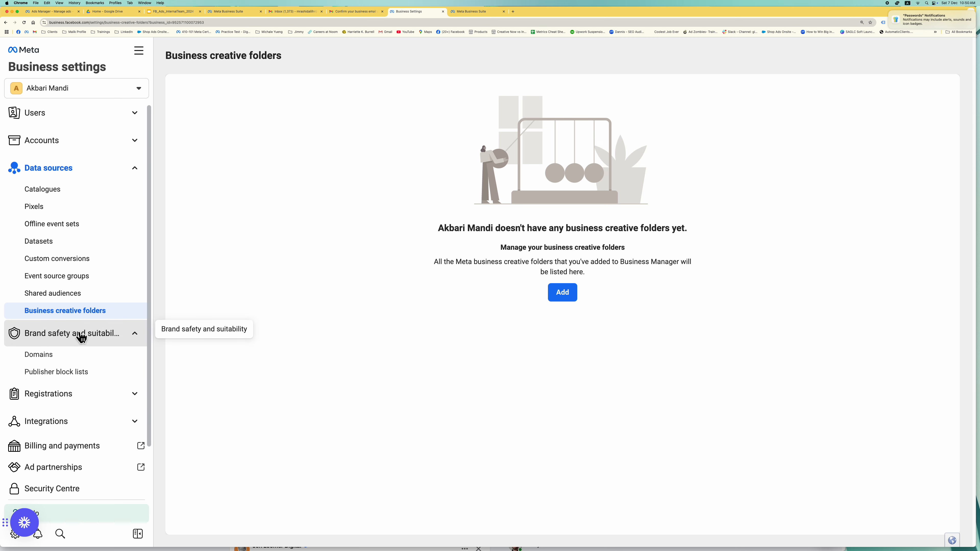
# - Open Domains, toggle Registrations and Integrations, and view the Security Centre showing 2FA required for no one
pyautogui.click(94, 355)
pyautogui.click(130, 341)
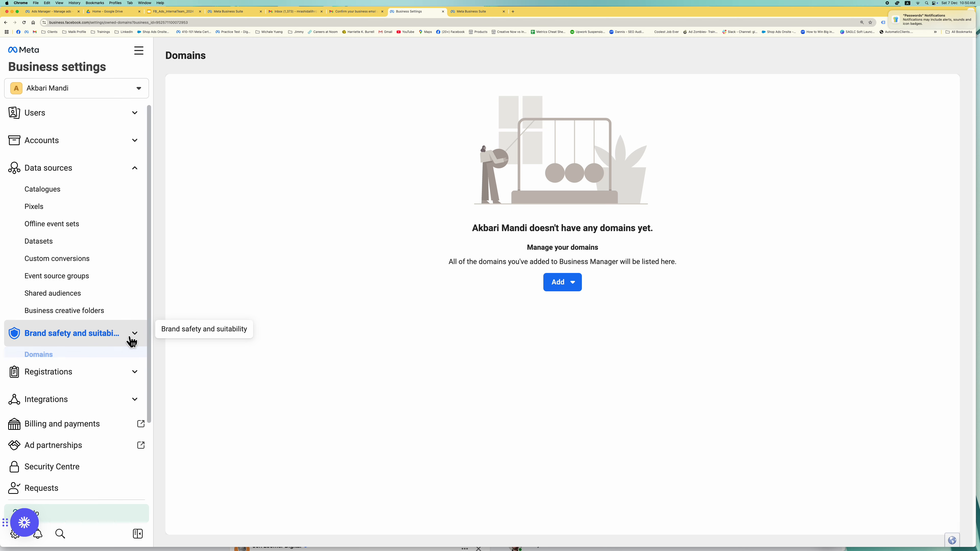
pyautogui.click(133, 362)
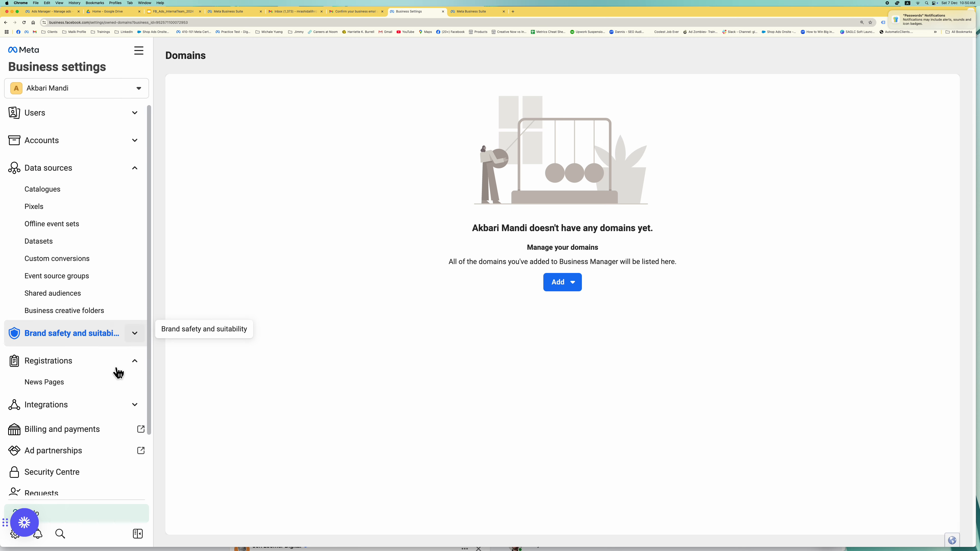
pyautogui.scroll(-2, 116, 386)
pyautogui.click(144, 336)
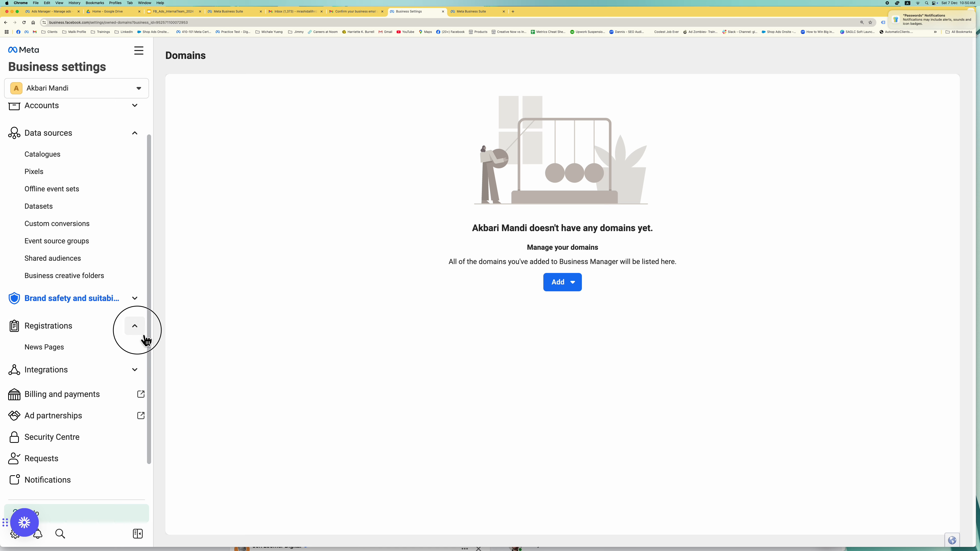
pyautogui.click(139, 355)
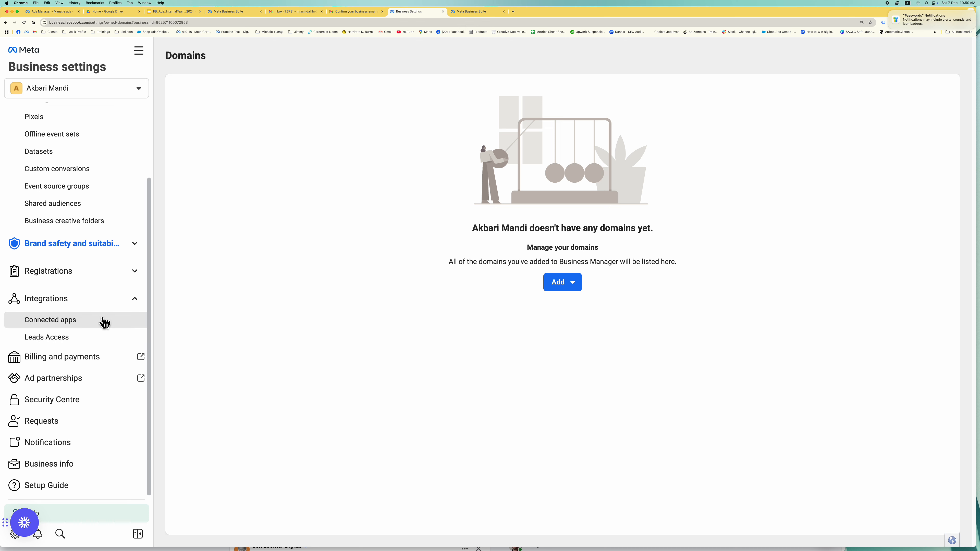
pyautogui.click(134, 304)
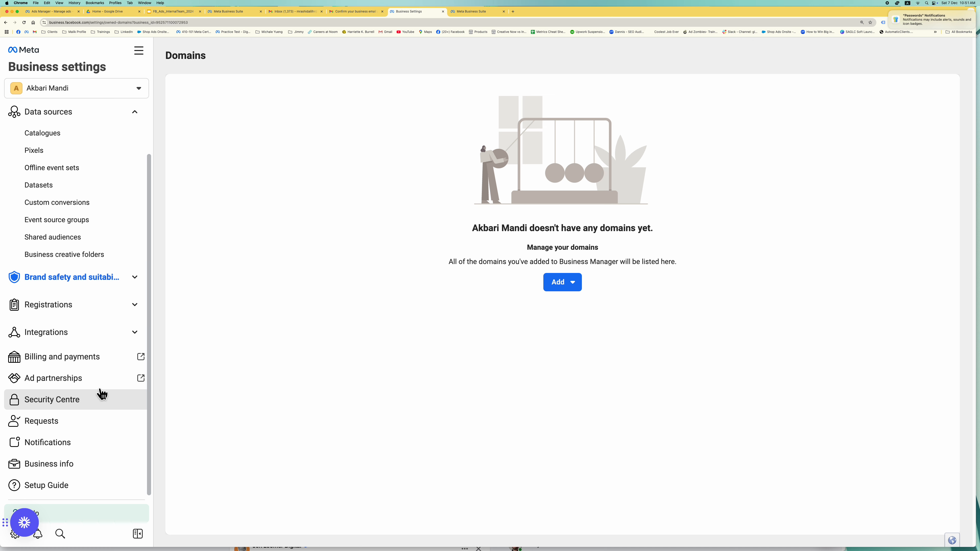
pyautogui.click(101, 408)
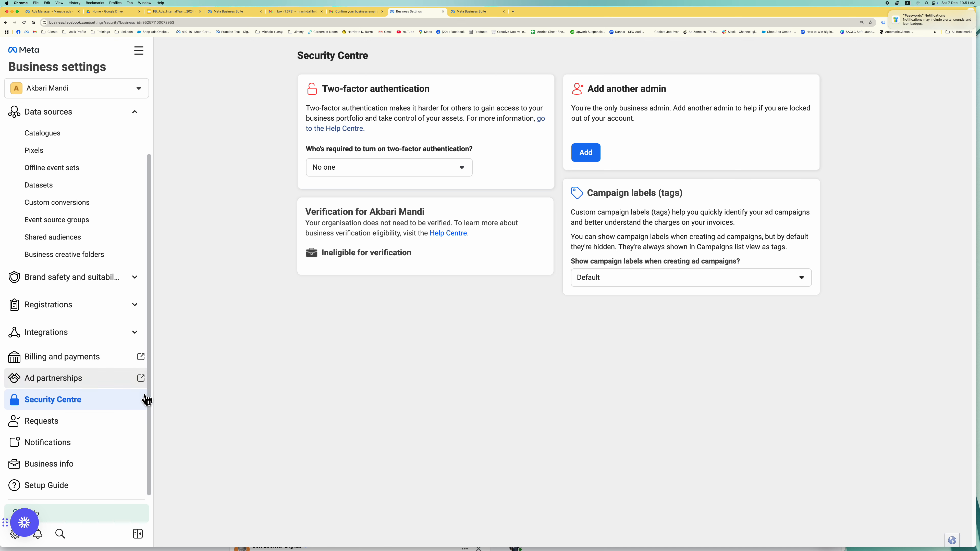
# - Check Requests, then open Business info and start editing the business name and primary Page
pyautogui.click(94, 428)
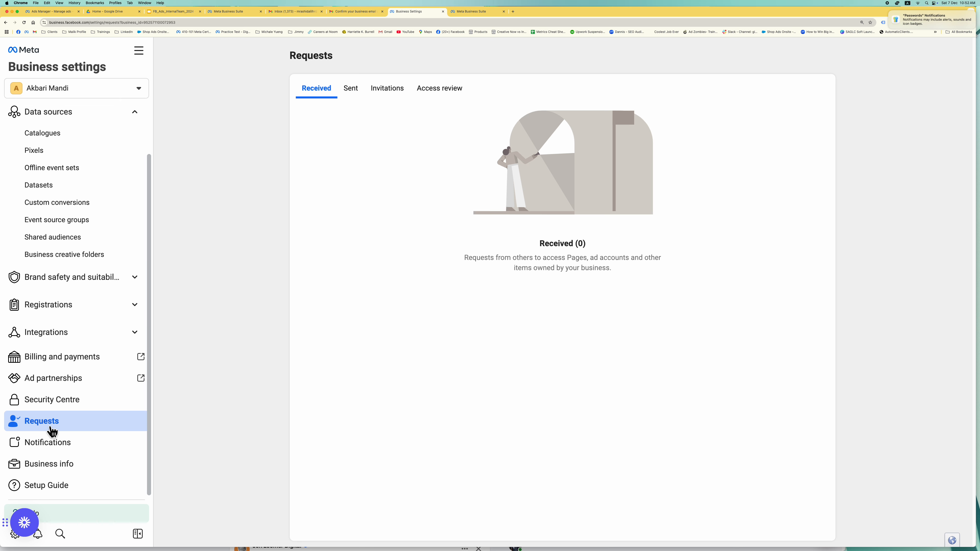
pyautogui.click(70, 466)
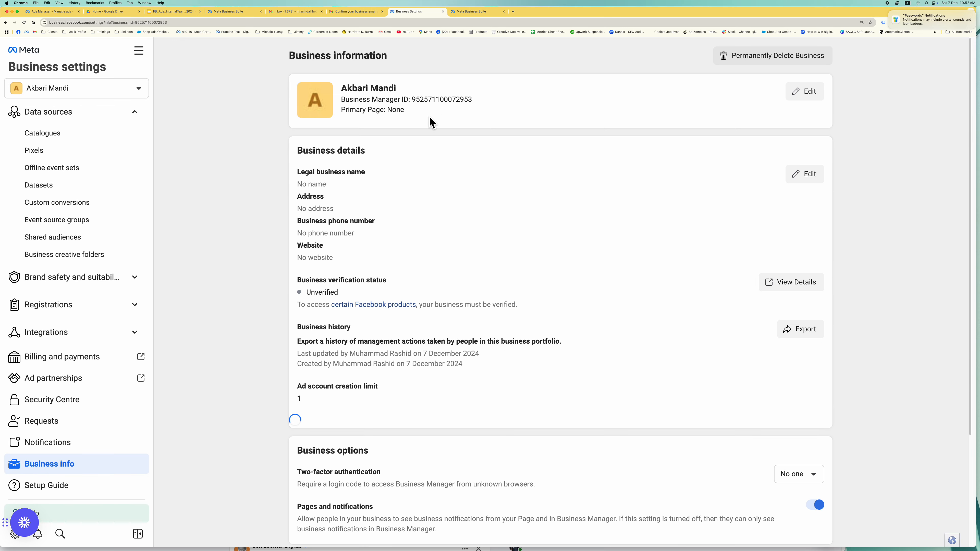
pyautogui.scroll(-2, 497, 232)
pyautogui.scroll(3, 605, 147)
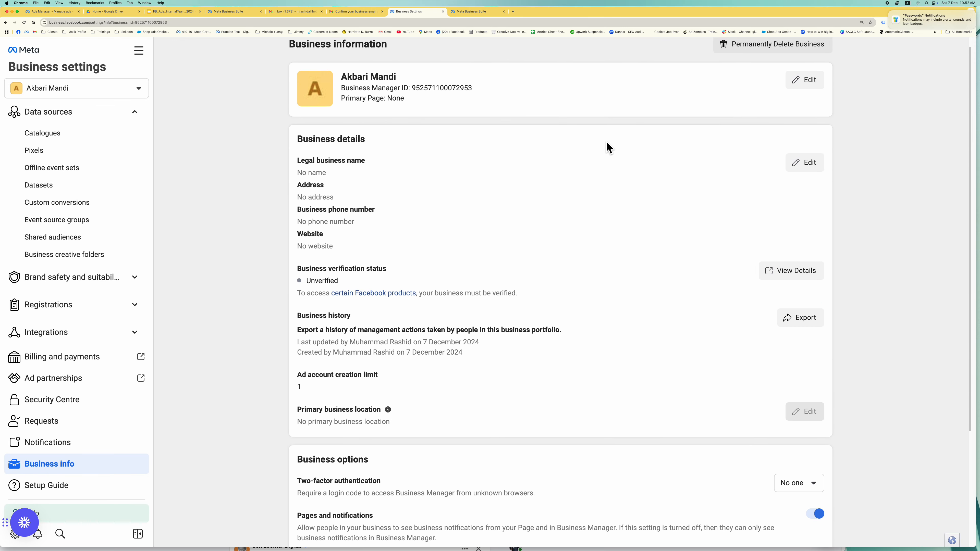
pyautogui.click(820, 96)
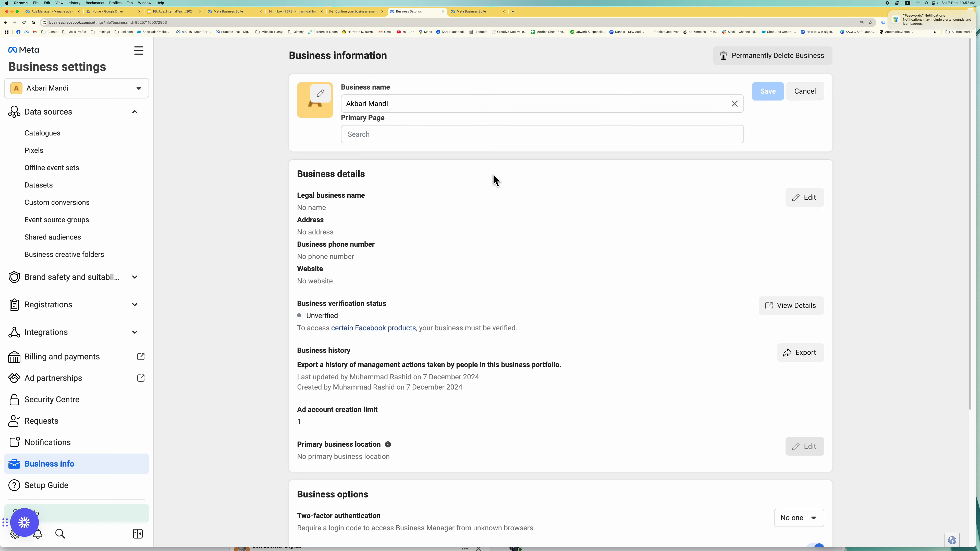
# - Try a Primary Page search for 'Ak', clear it, and cancel the business-name edit
pyautogui.click(495, 143)
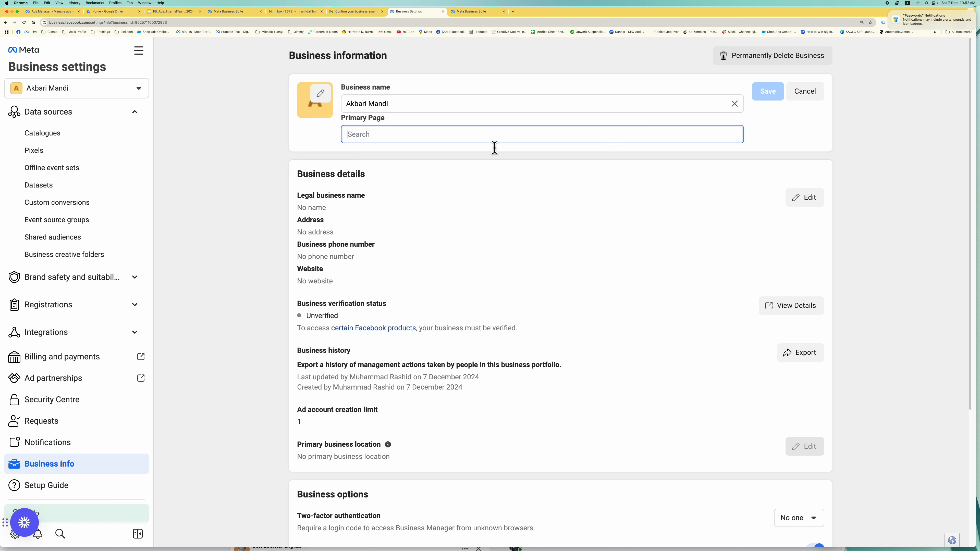
pyautogui.write('Ak')
pyautogui.press('BackSpace')
pyautogui.press('BackSpace')
pyautogui.click(821, 95)
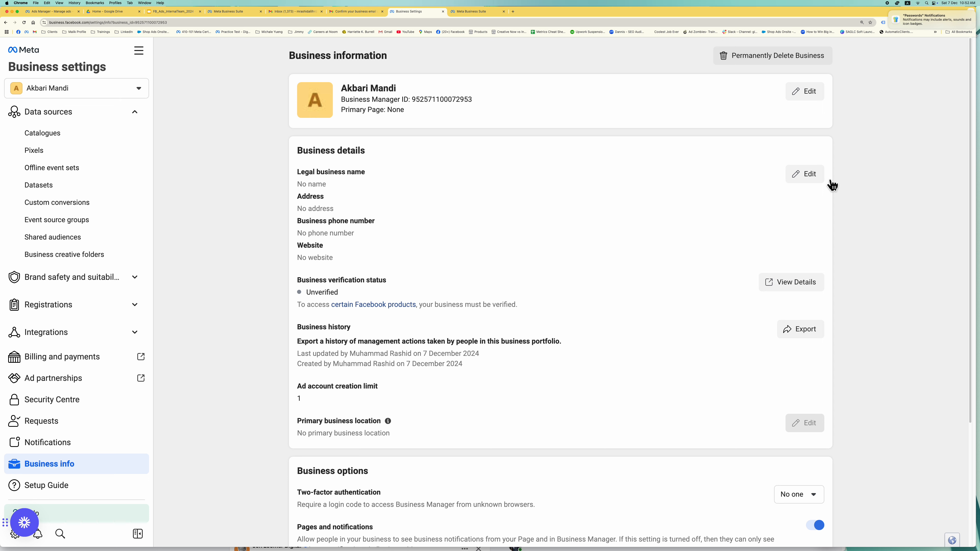
# - Set the Two-factor authentication requirement under Business options to Everyone
pyautogui.click(809, 180)
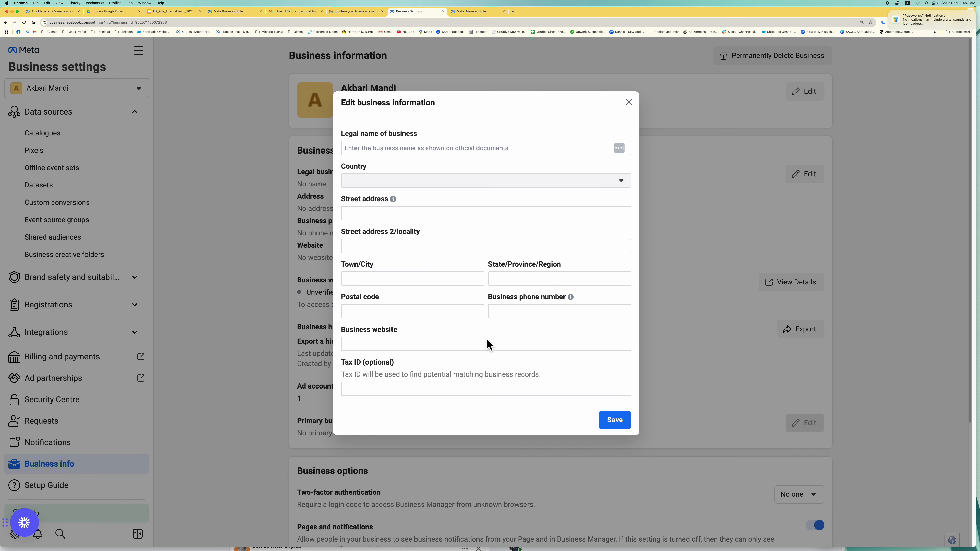
pyautogui.click(629, 102)
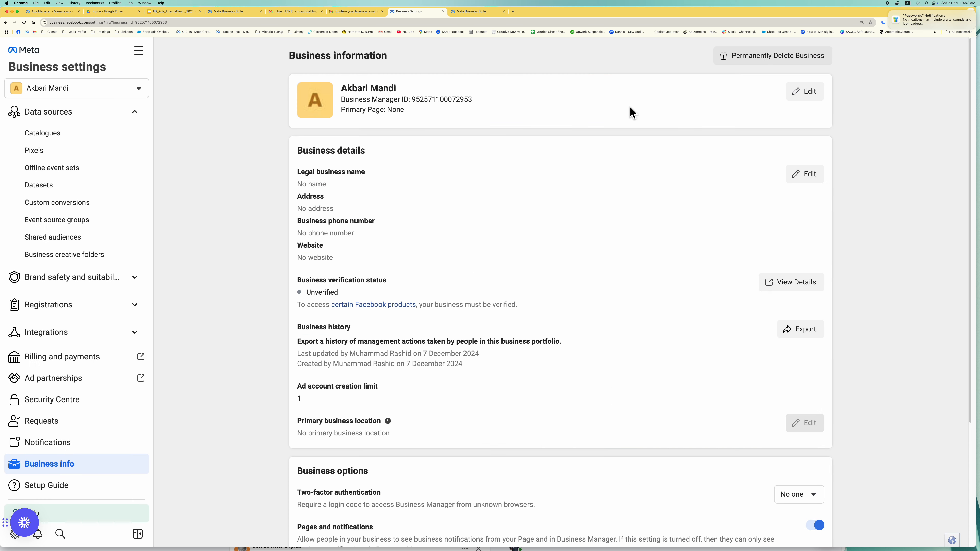
pyautogui.scroll(-4, 565, 361)
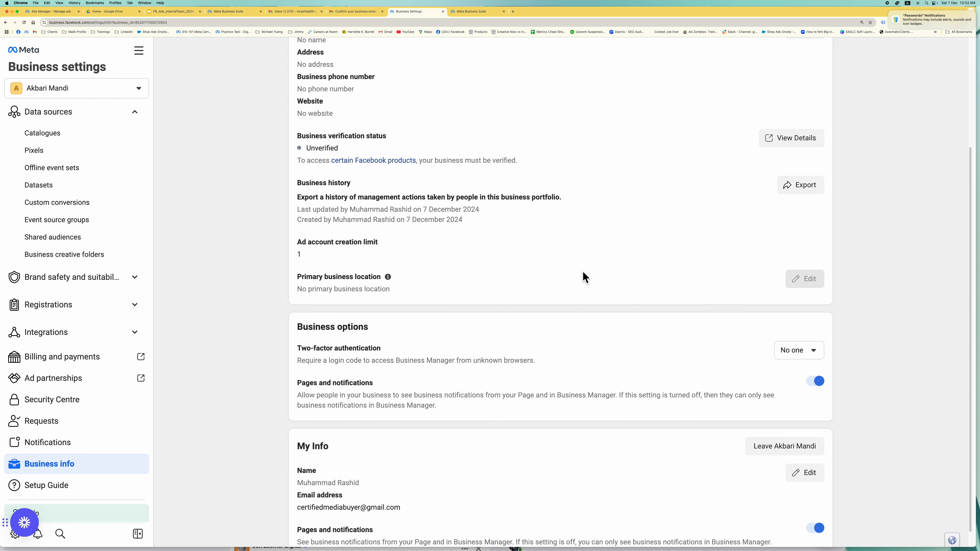
pyautogui.scroll(-1, 584, 285)
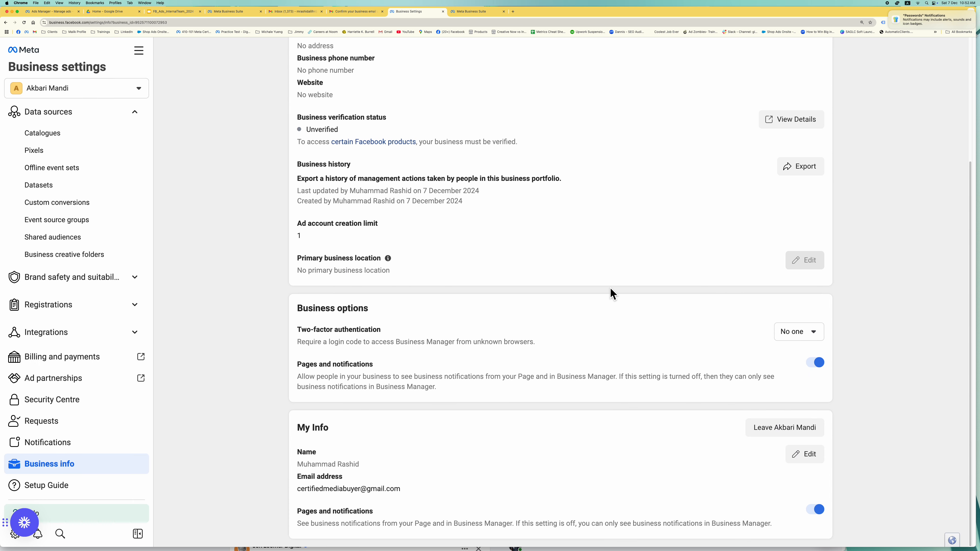
pyautogui.scroll(1, 542, 272)
pyautogui.scroll(-1, 542, 266)
pyautogui.click(802, 335)
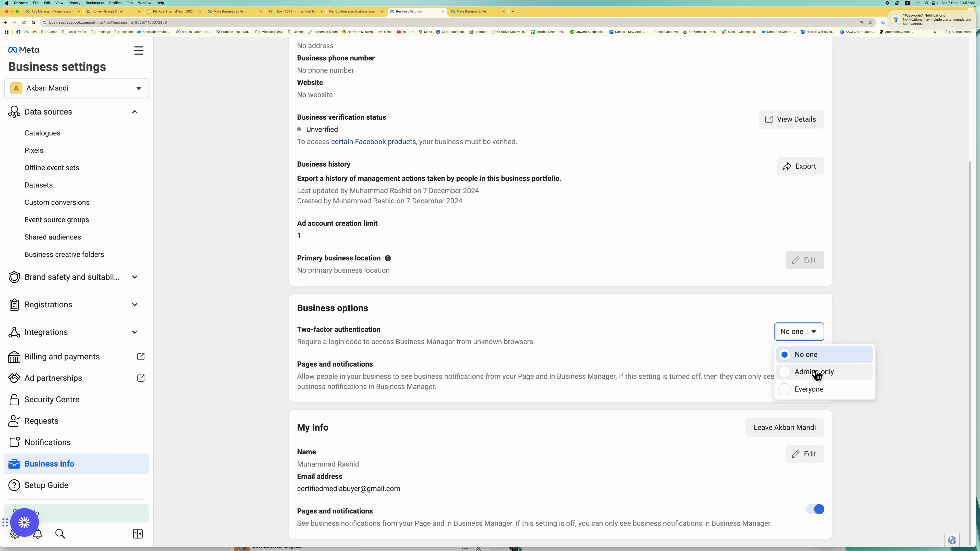
pyautogui.click(818, 397)
pyautogui.scroll(-2, 595, 414)
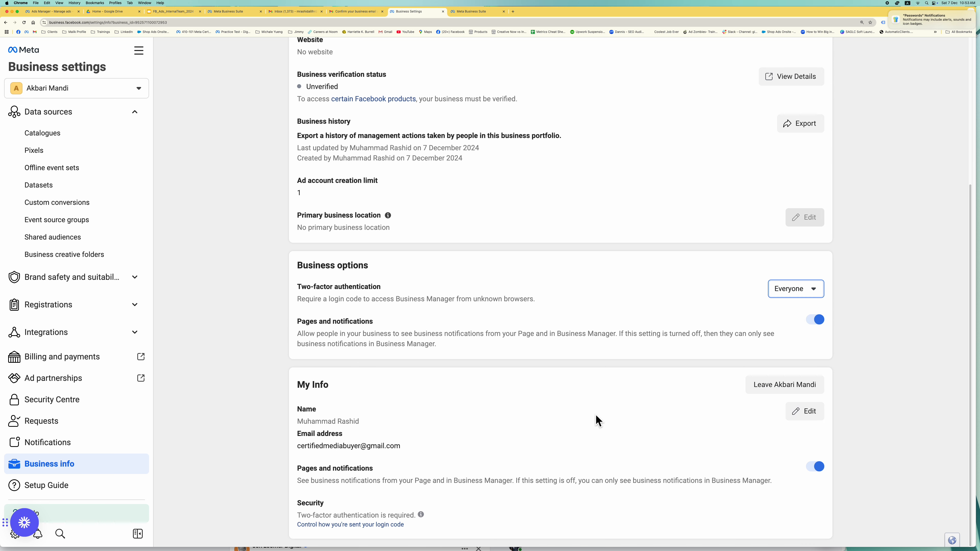
pyautogui.scroll(5, 519, 390)
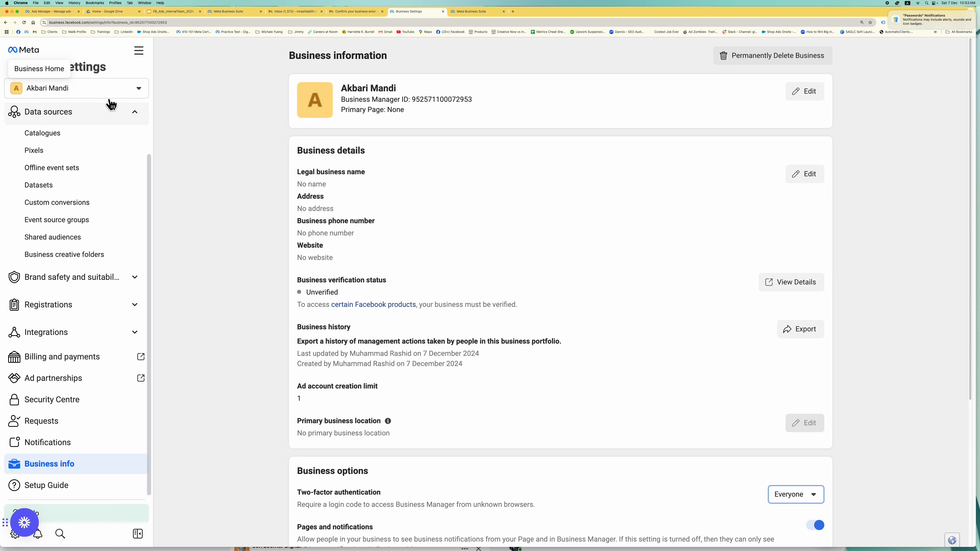
# - In the FB_Ads_InternalTeam_2024 deck, open slide 19 and highlight the 'Ads Manager Account' line
pyautogui.click(136, 116)
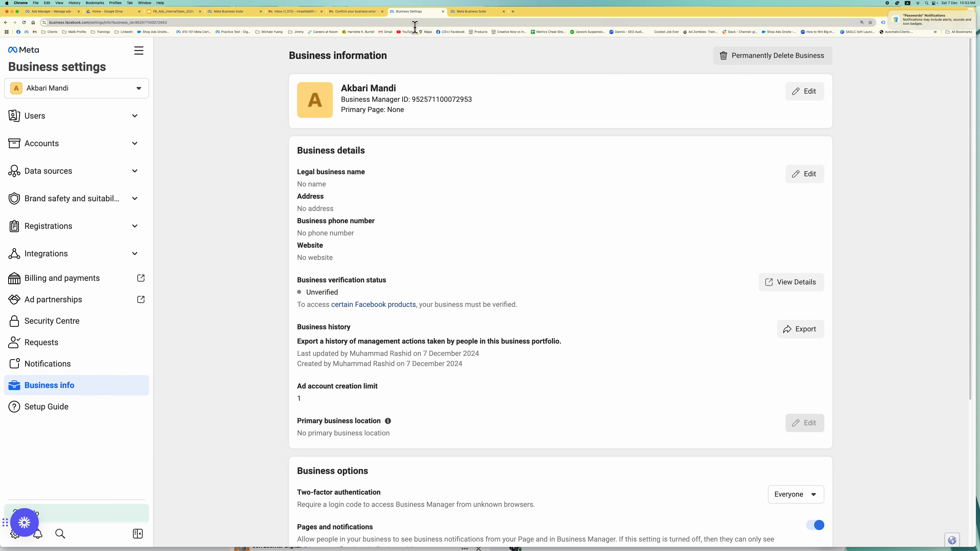
pyautogui.click(179, 12)
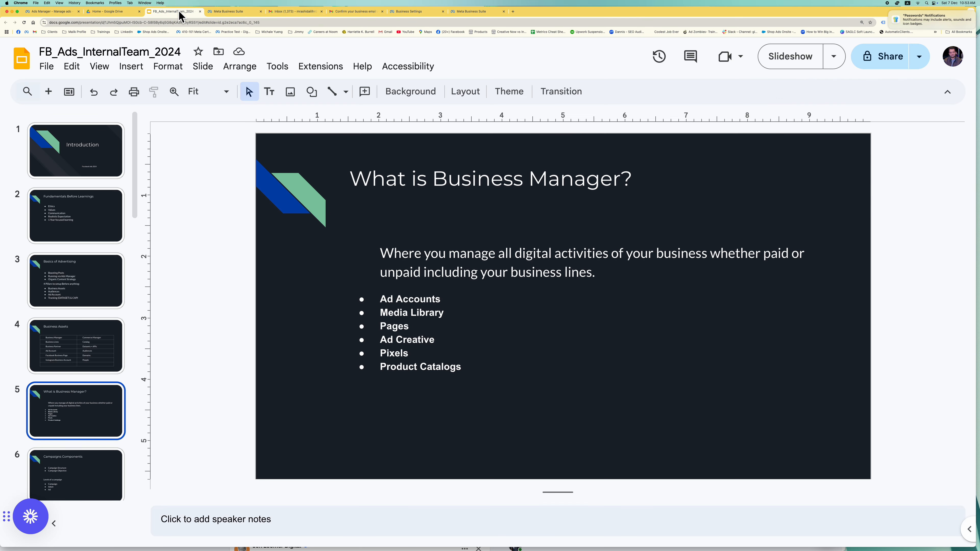
pyautogui.scroll(-10, 105, 415)
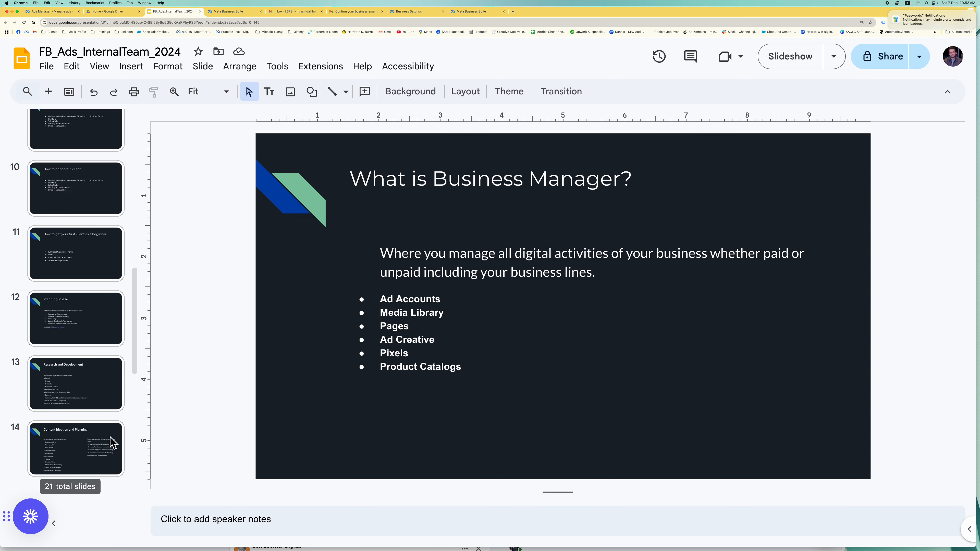
pyautogui.click(86, 338)
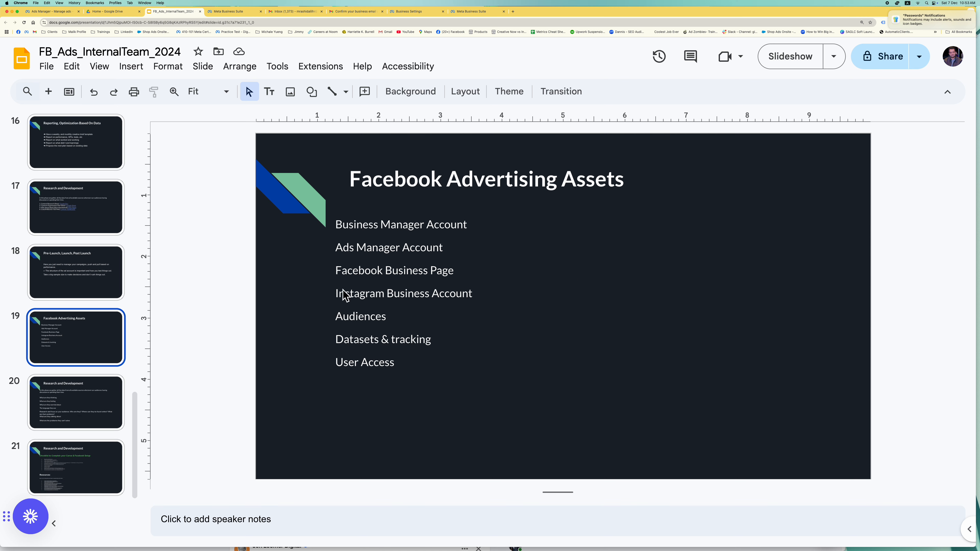
pyautogui.click(461, 250)
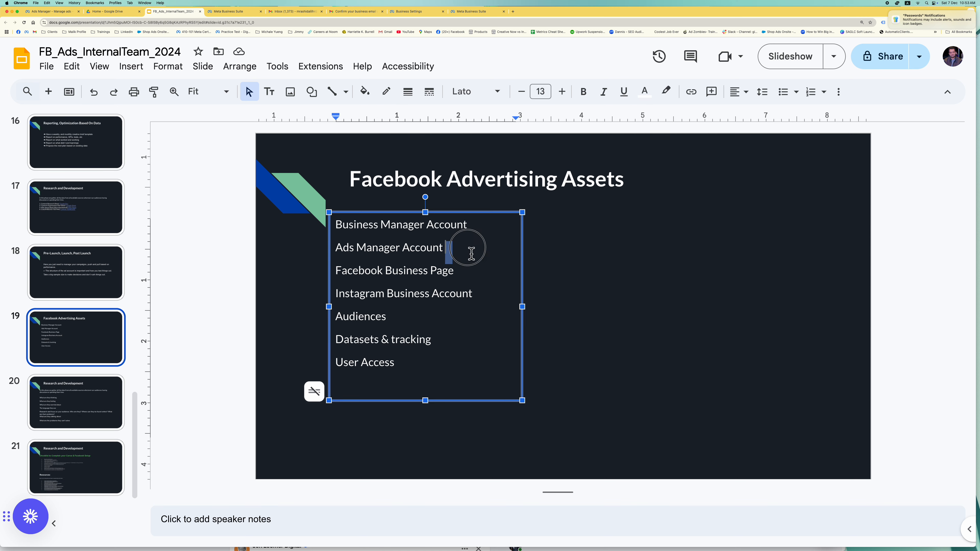
pyautogui.moveTo(462, 250); pyautogui.dragTo(332, 248)
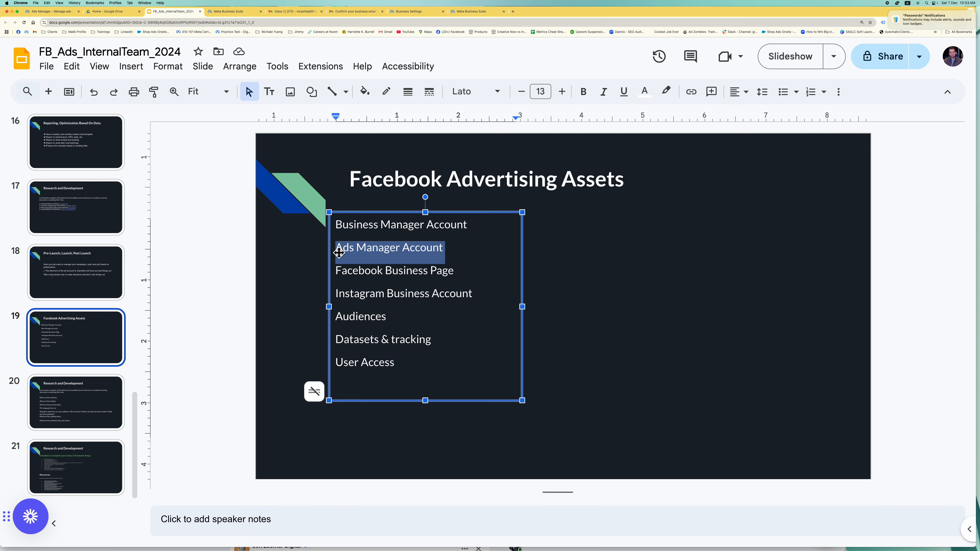
pyautogui.click(591, 287)
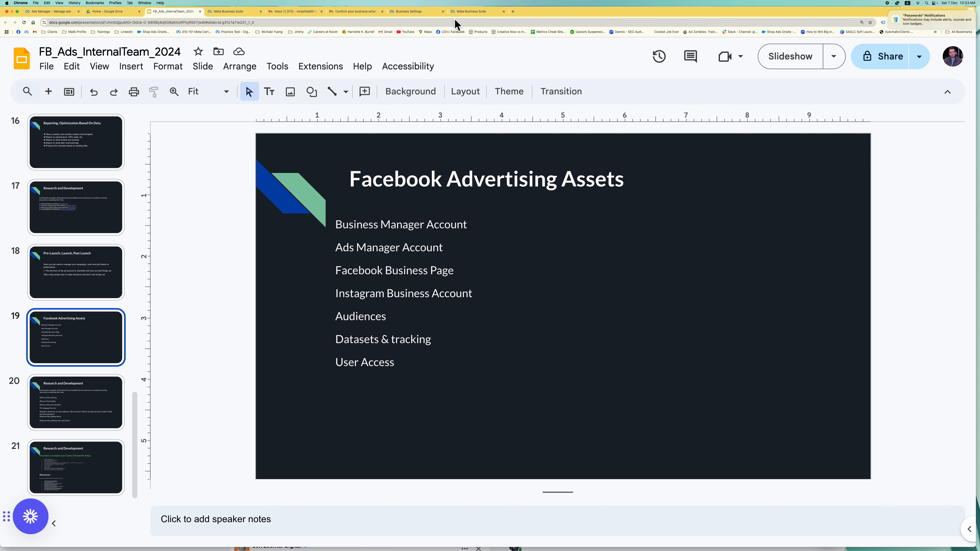
pyautogui.click(423, 17)
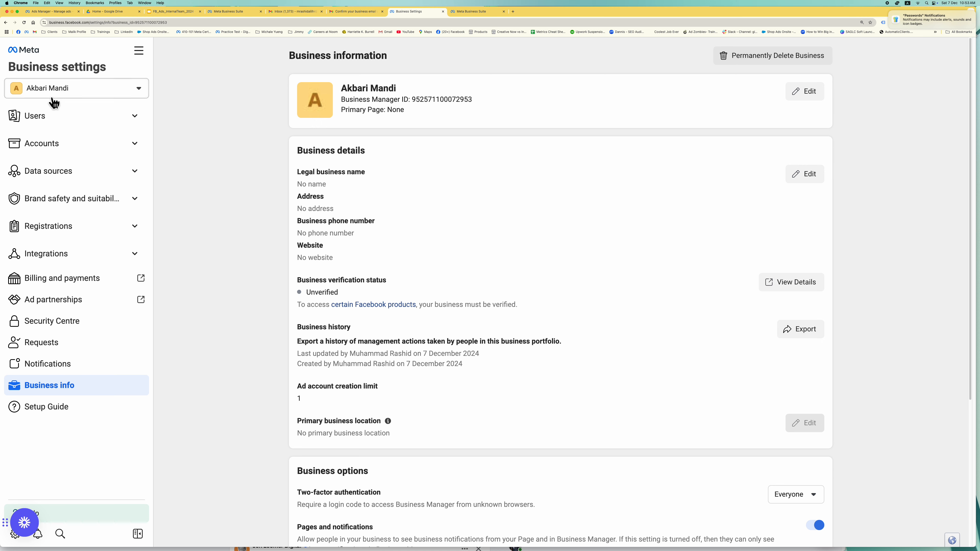
# - Expand Accounts, open the empty Ad accounts page, and show the Add ad account options
pyautogui.click(133, 128)
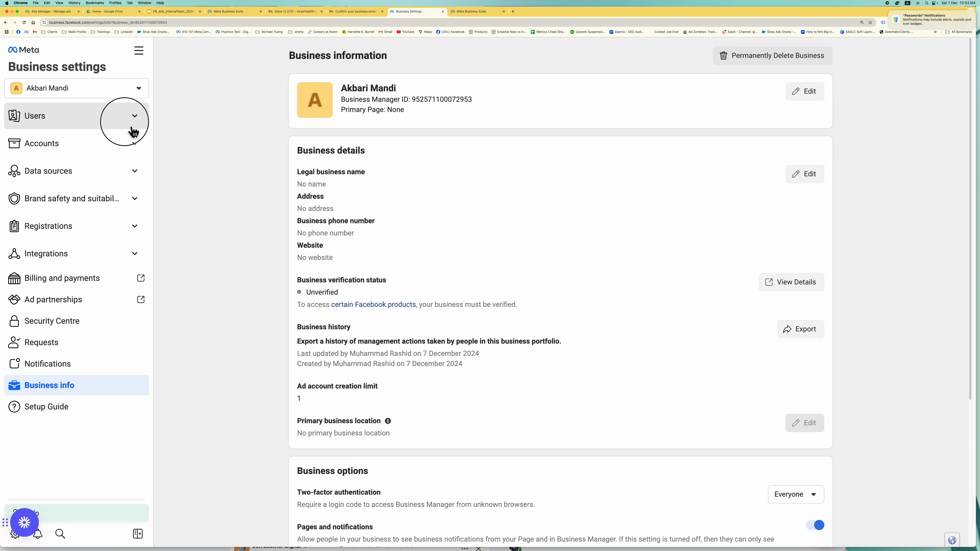
pyautogui.click(133, 131)
pyautogui.click(122, 152)
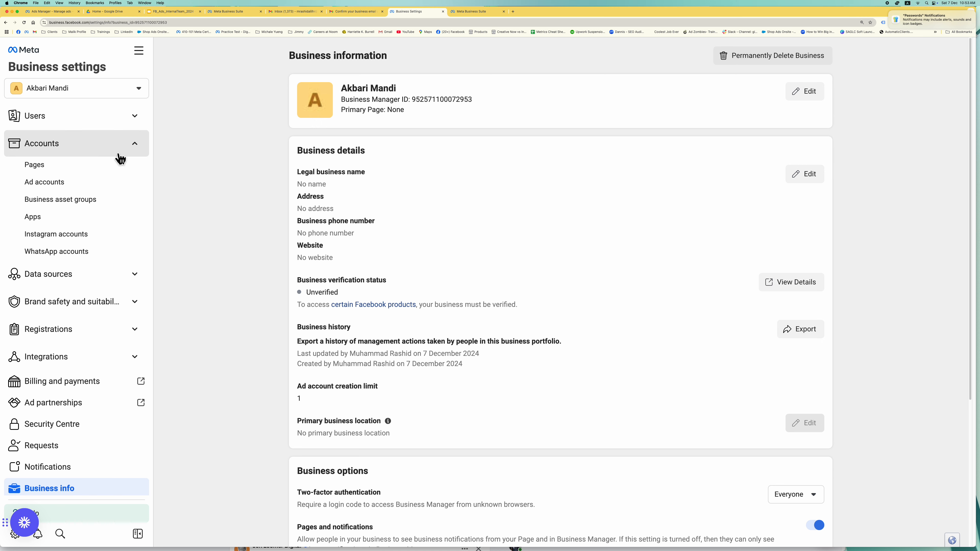
pyautogui.click(87, 189)
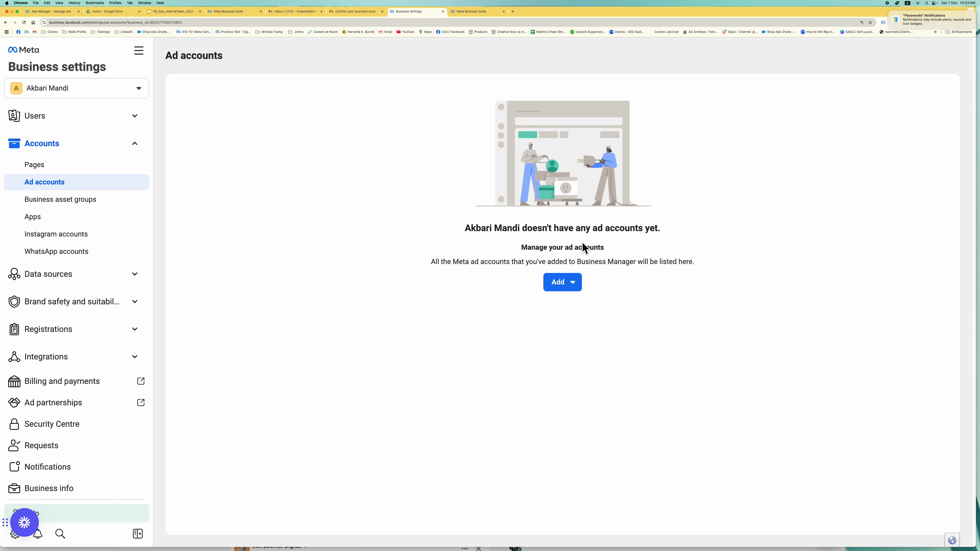
pyautogui.click(581, 284)
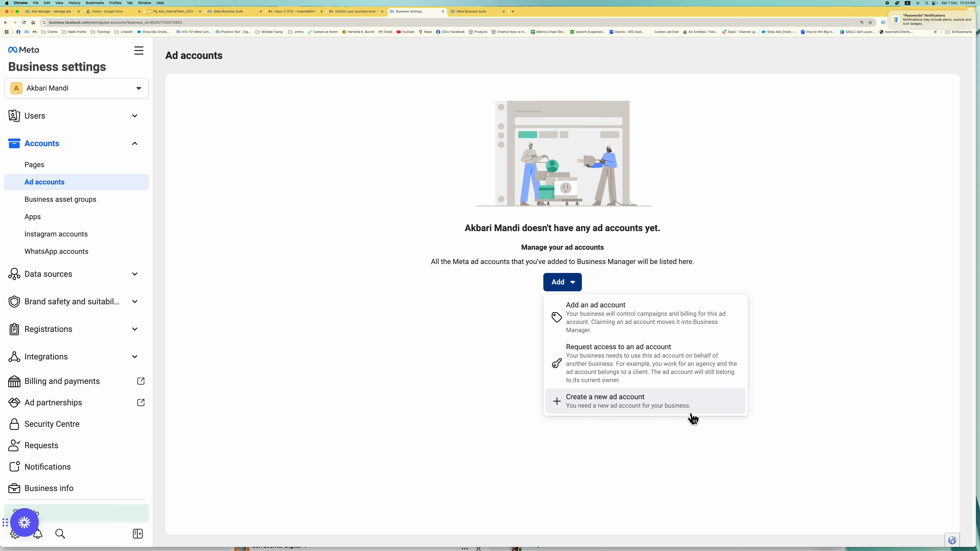
# - Create the 'Akbari Mandi' ad account in US Dollars and Asia/Karachi time for My business
pyautogui.click(690, 412)
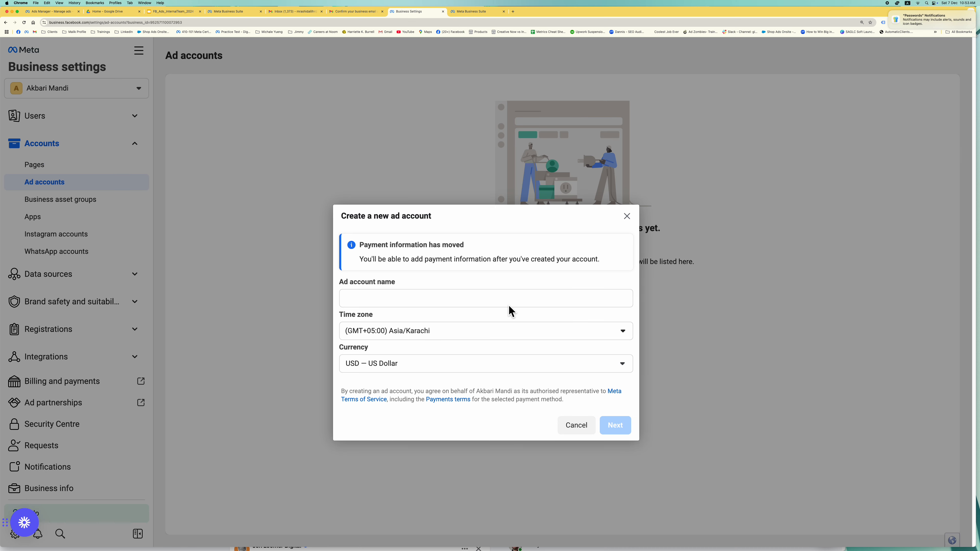
pyautogui.click(511, 307)
pyautogui.write('Akbari Mandi')
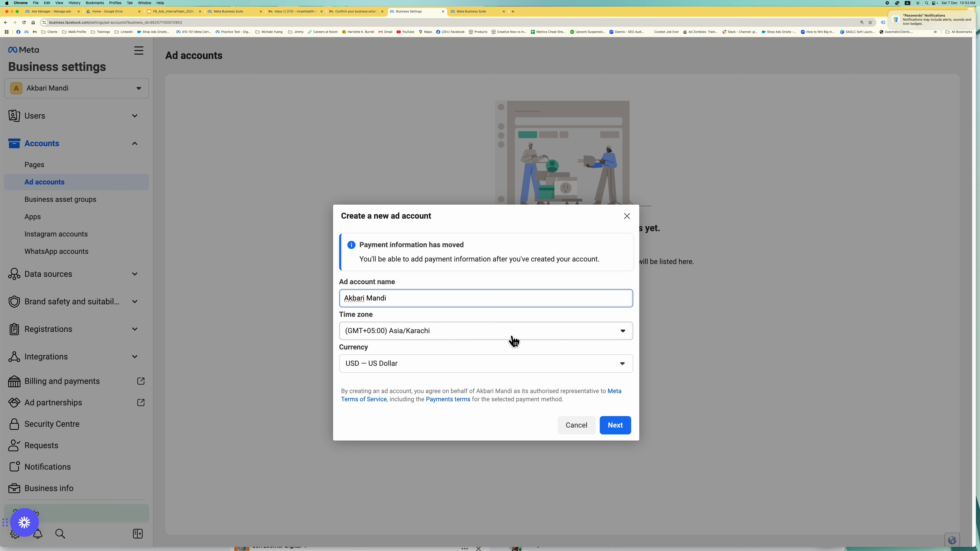
pyautogui.click(517, 365)
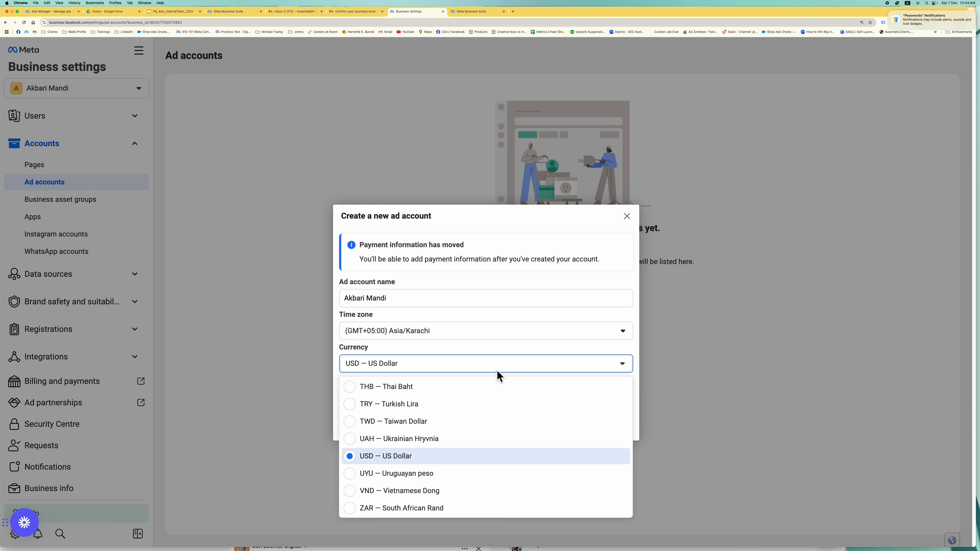
pyautogui.click(633, 280)
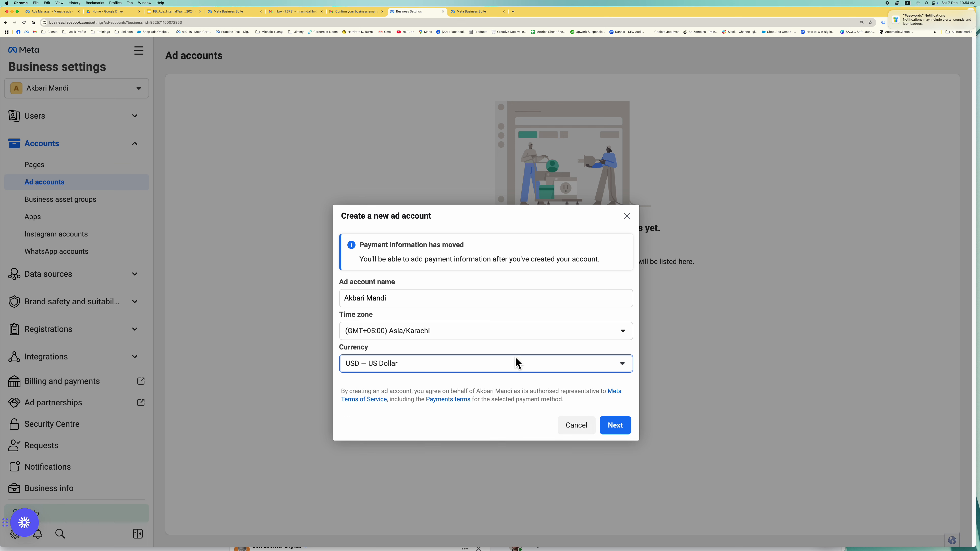
pyautogui.click(517, 367)
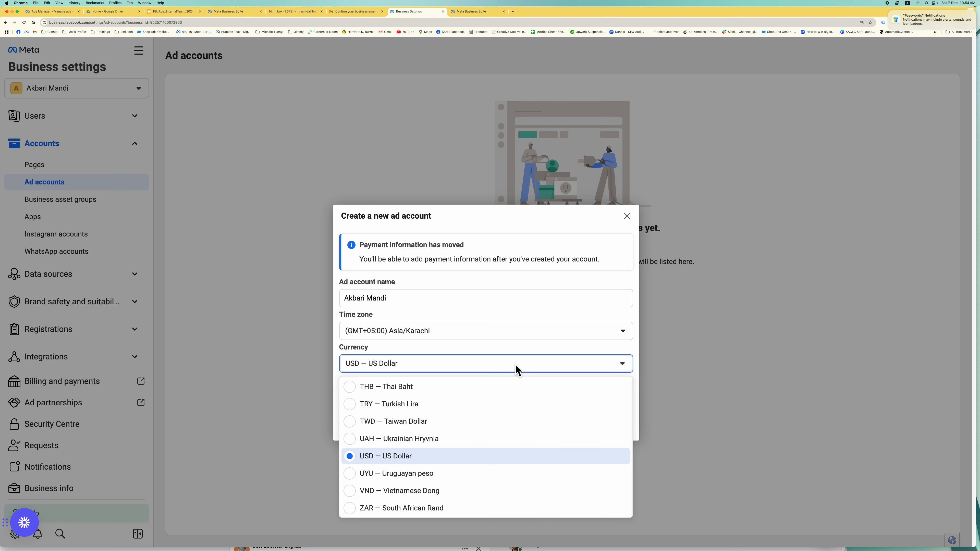
pyautogui.click(634, 293)
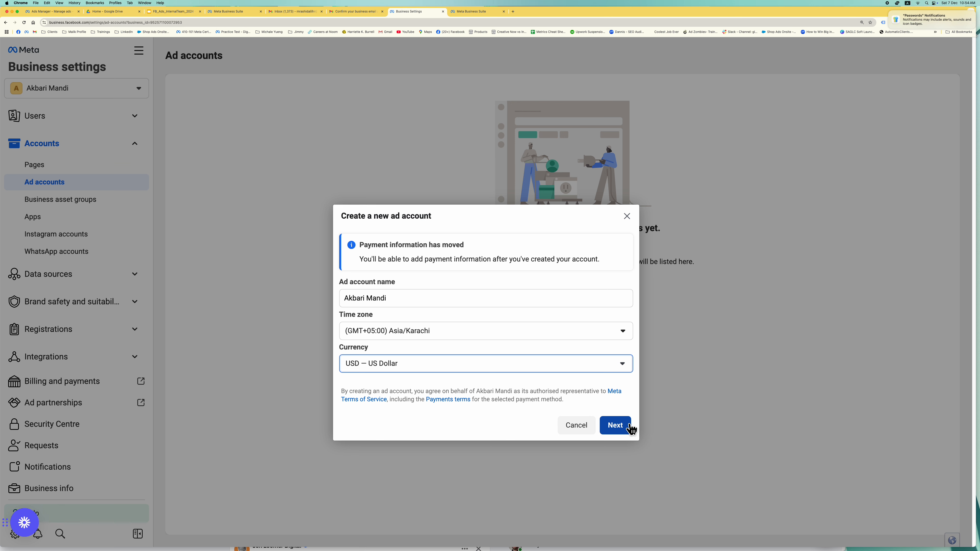
pyautogui.click(630, 426)
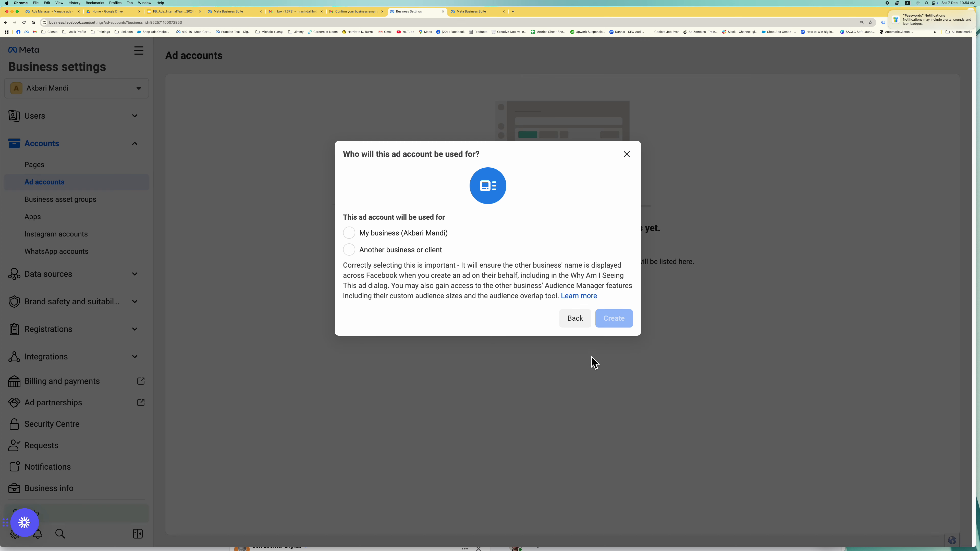
pyautogui.click(402, 233)
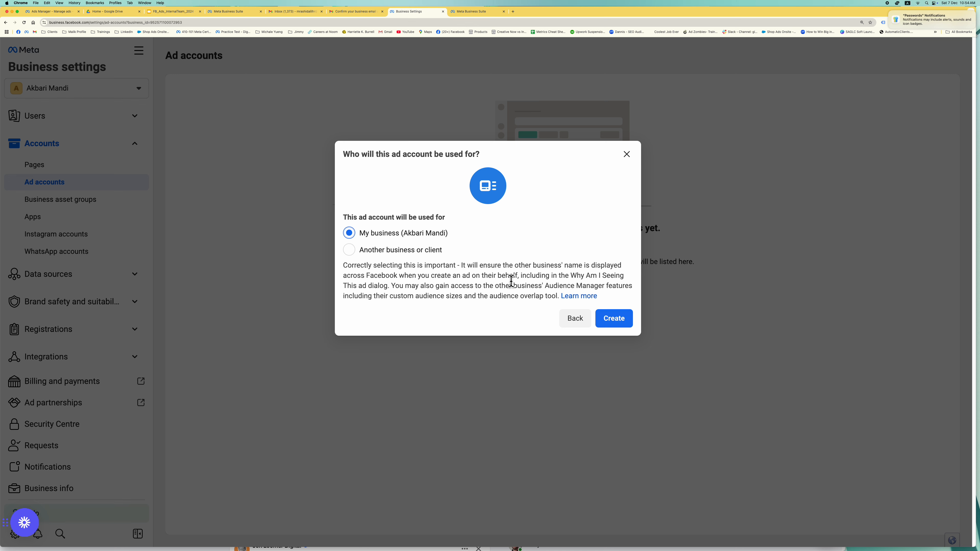
pyautogui.click(622, 320)
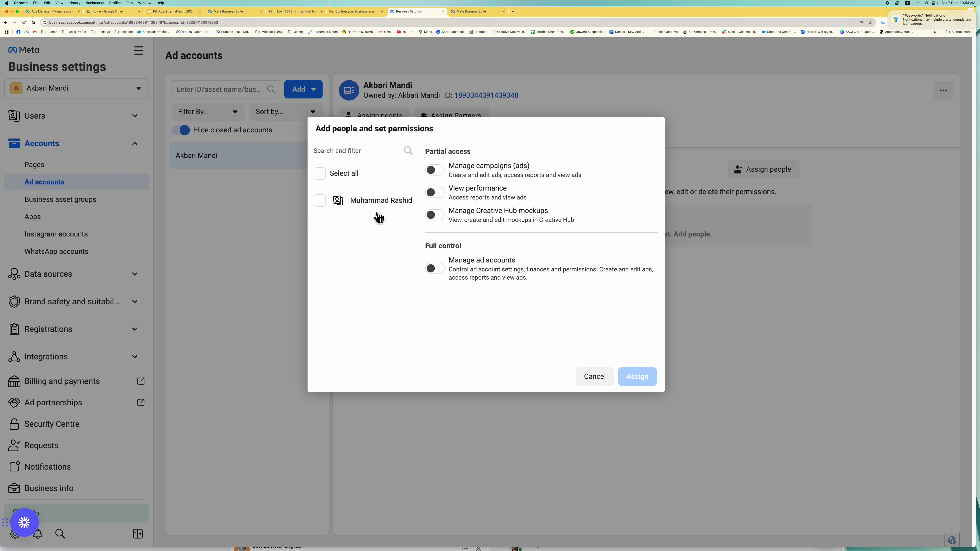
# - Assign the selected person Manage ad accounts with full control on the Akbari Mandi ad account
pyautogui.click(370, 200)
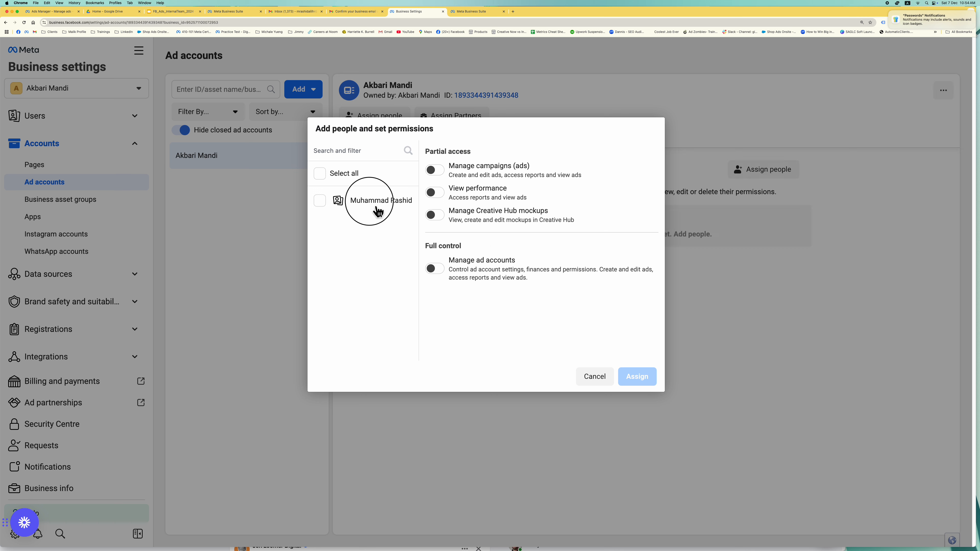
pyautogui.click(434, 169)
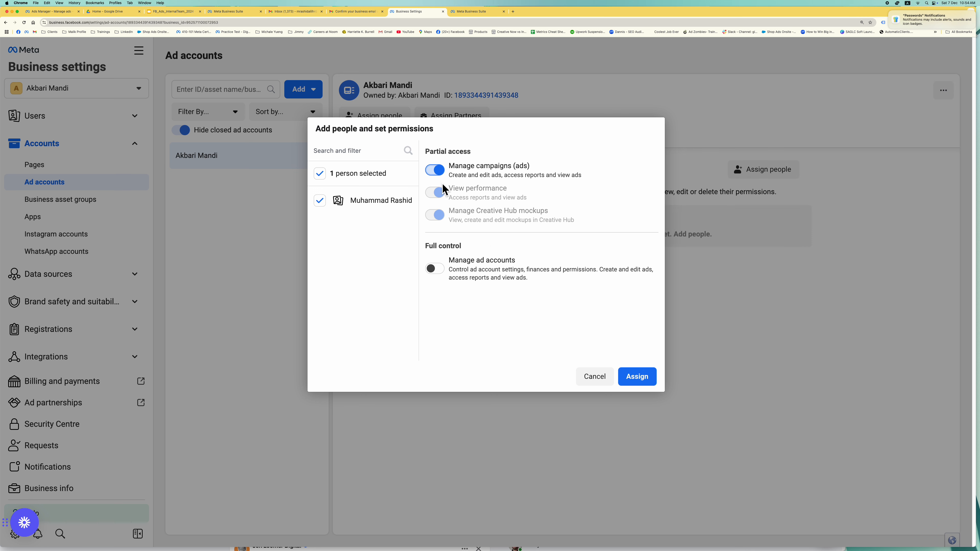
pyautogui.click(447, 270)
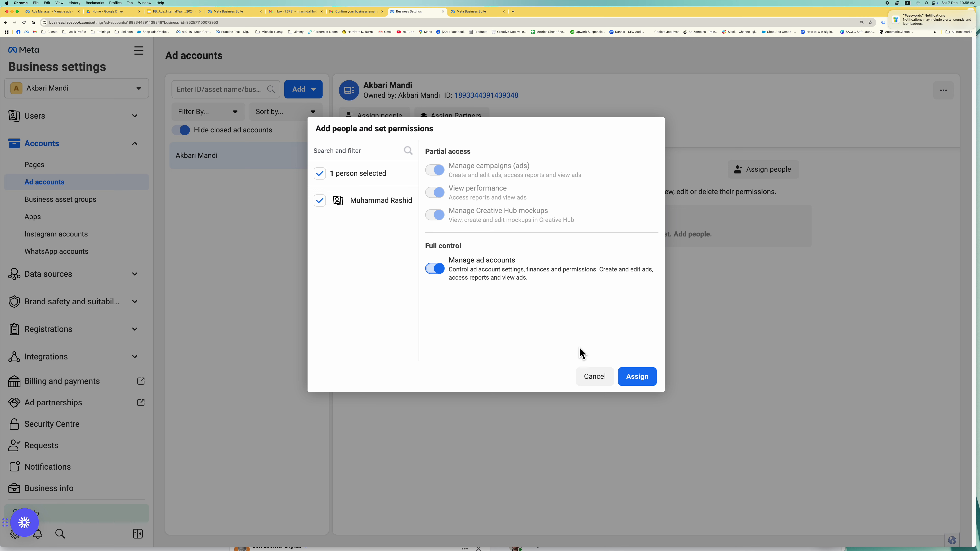
pyautogui.click(650, 377)
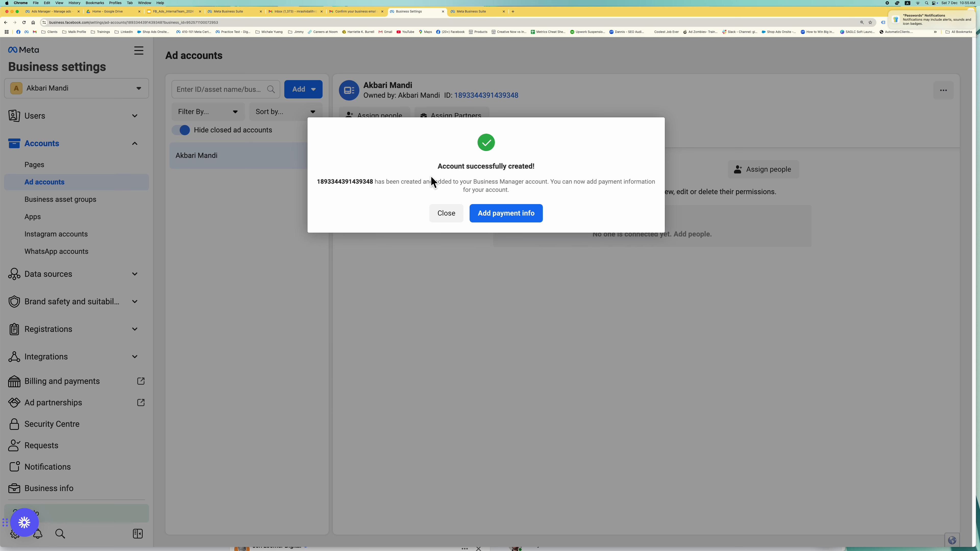
# - Dismiss the account-created notice without adding payment info, then bring up Pages' Add options
pyautogui.click(451, 216)
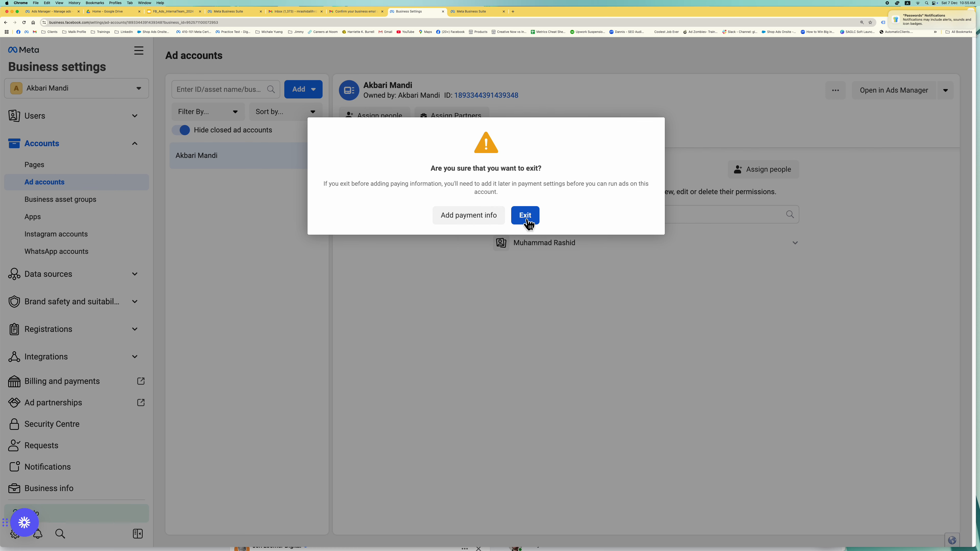
pyautogui.click(526, 215)
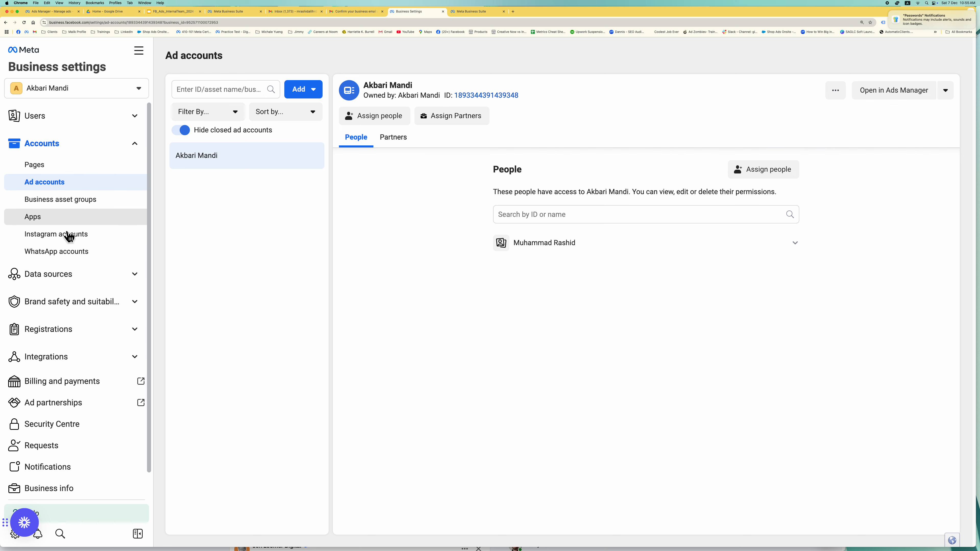
pyautogui.click(67, 171)
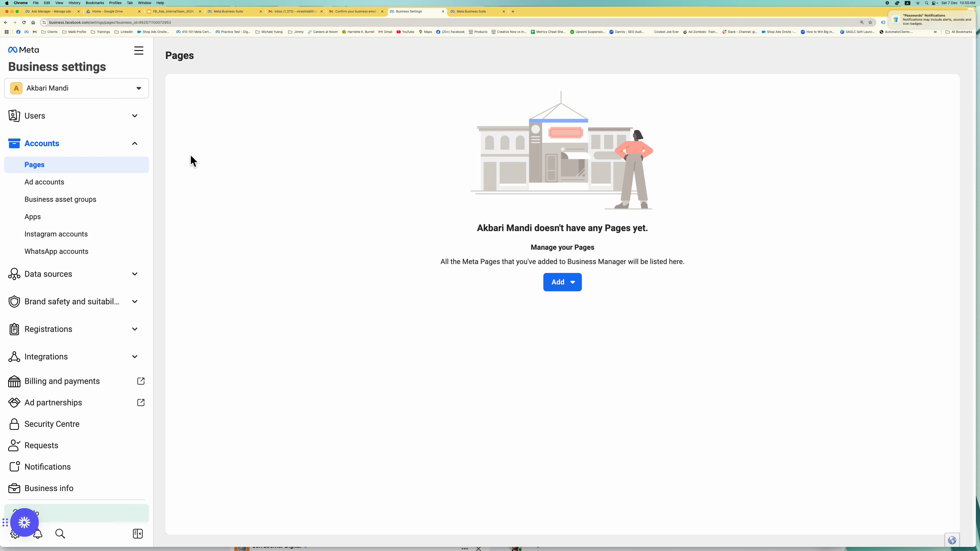
pyautogui.click(574, 283)
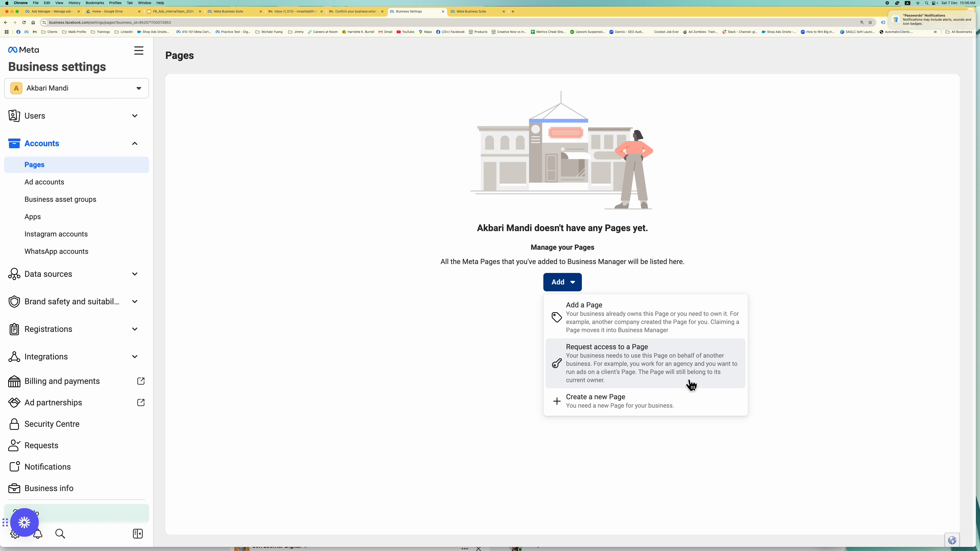
# - Start a new Facebook Page named 'Akbari Mandi' with category Herbal medicine shop
pyautogui.click(625, 401)
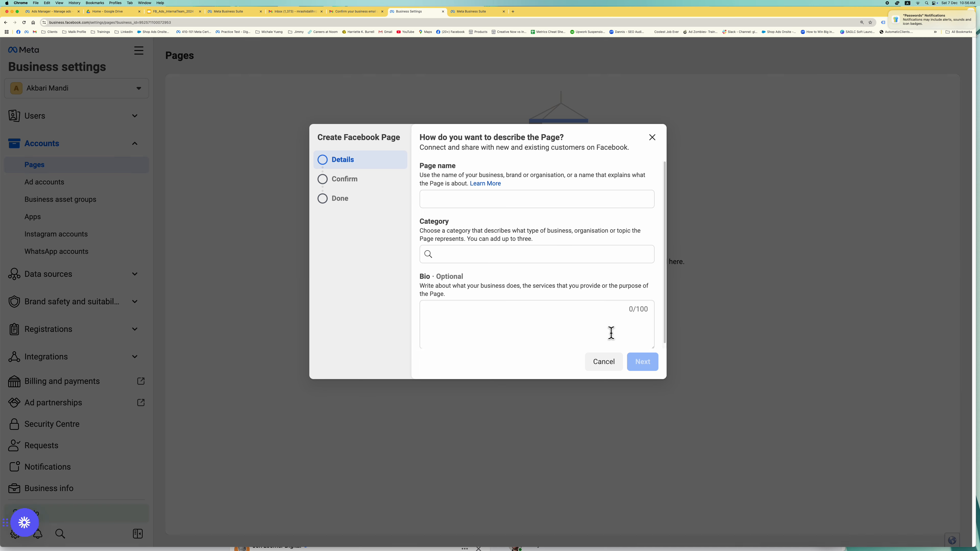
pyautogui.click(508, 207)
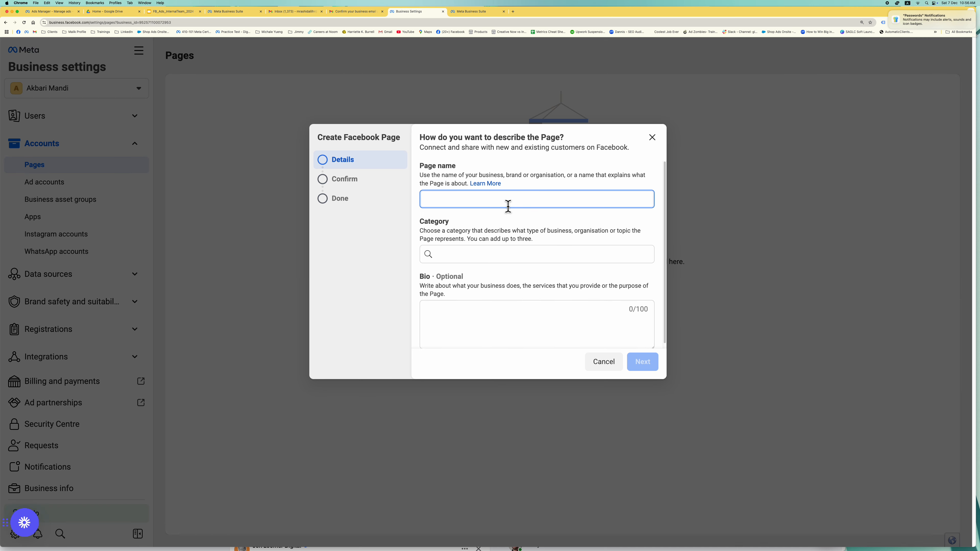
pyautogui.write('Akbari Mandi')
pyautogui.press('Tab')
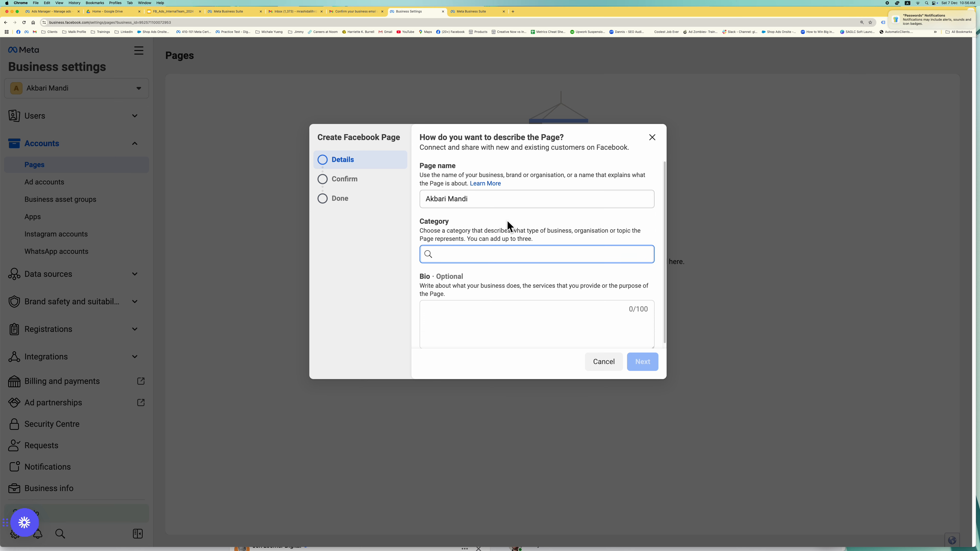
pyautogui.write('Herbal')
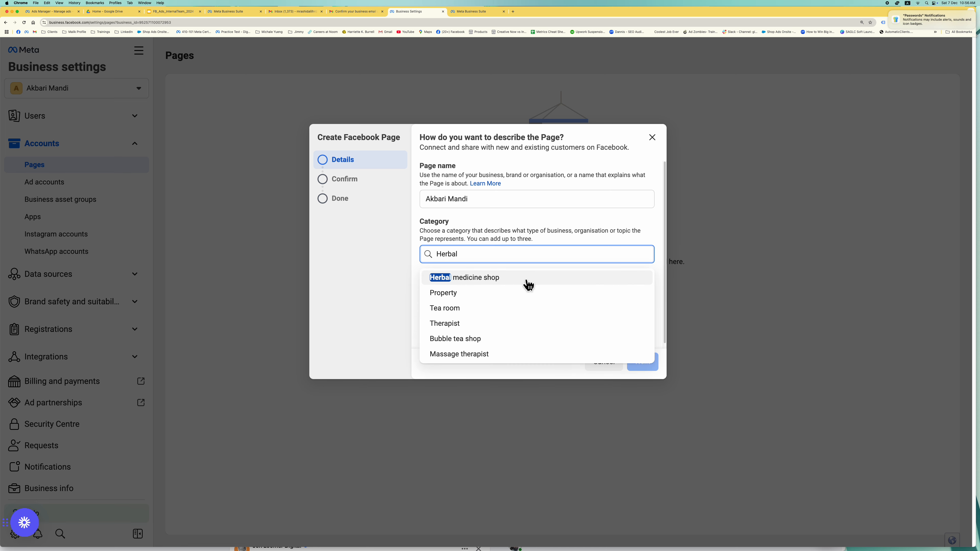
pyautogui.click(525, 281)
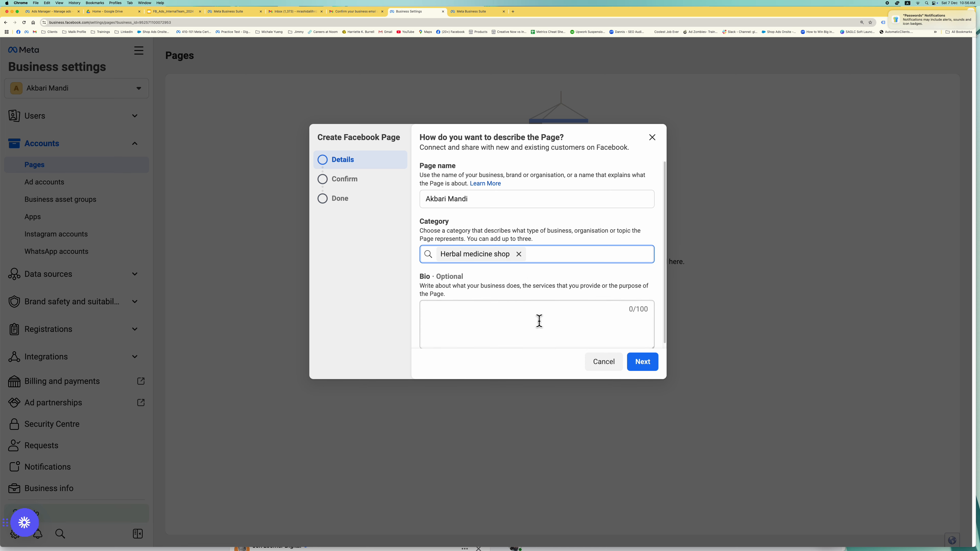
# - Write the bio 'We are selling herbal items in OPakistan' and continue to confirmation
pyautogui.scroll(-1, 538, 321)
pyautogui.click(555, 306)
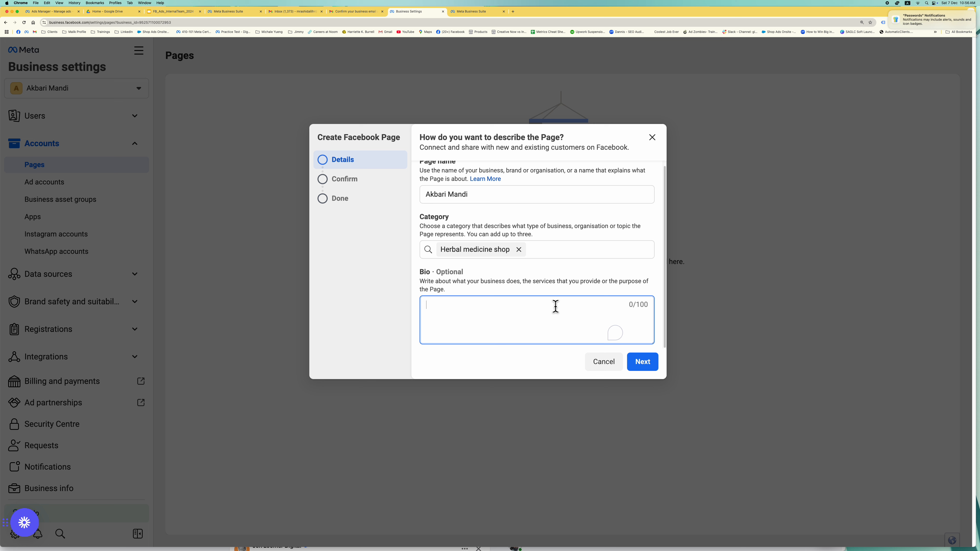
pyautogui.write('We are sell')
pyautogui.write('ing herba')
pyautogui.write('l ')
pyautogui.write('items ')
pyautogui.write('in O')
pyautogui.write('P')
pyautogui.write('akistan')
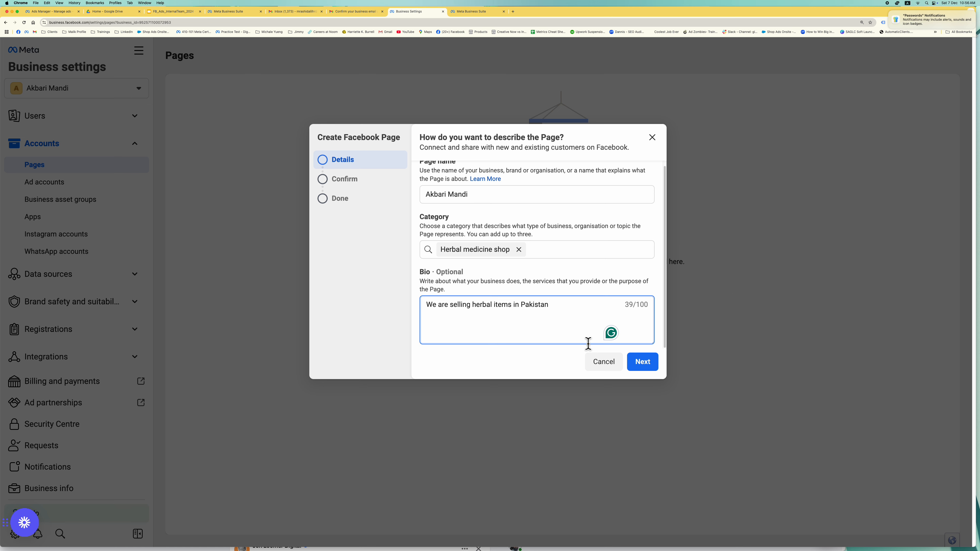
pyautogui.click(645, 369)
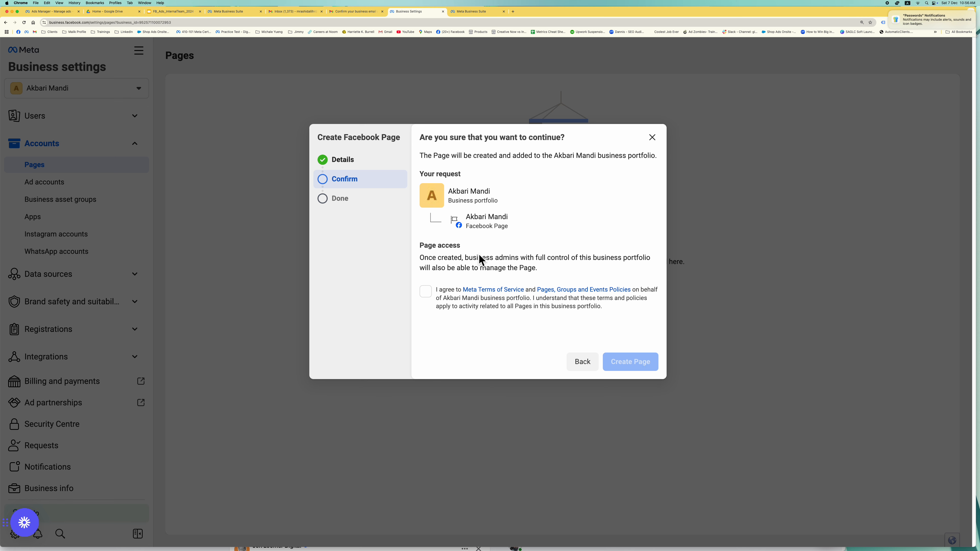
# - Accept the terms, create the Akbari Mandi Page, and expand the person's Page permissions
pyautogui.click(429, 293)
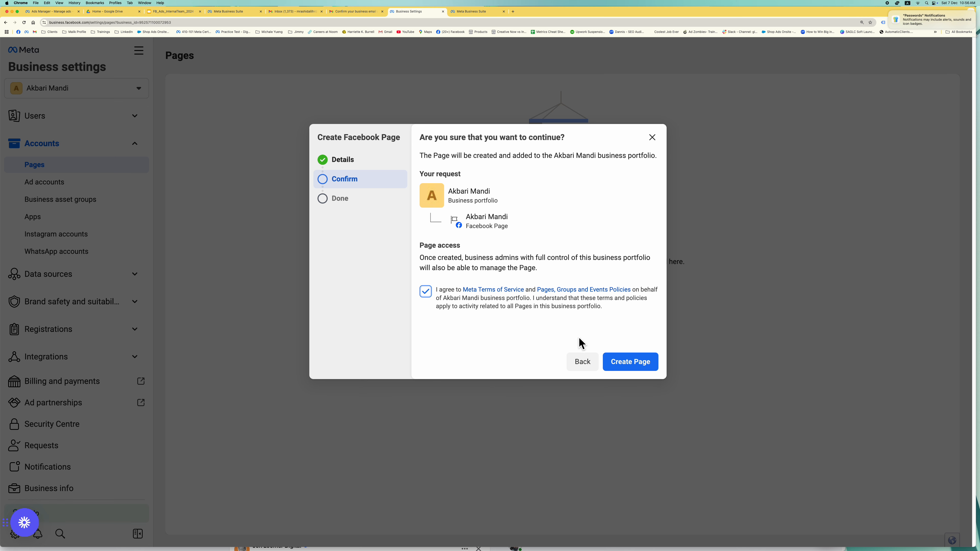
pyautogui.click(628, 363)
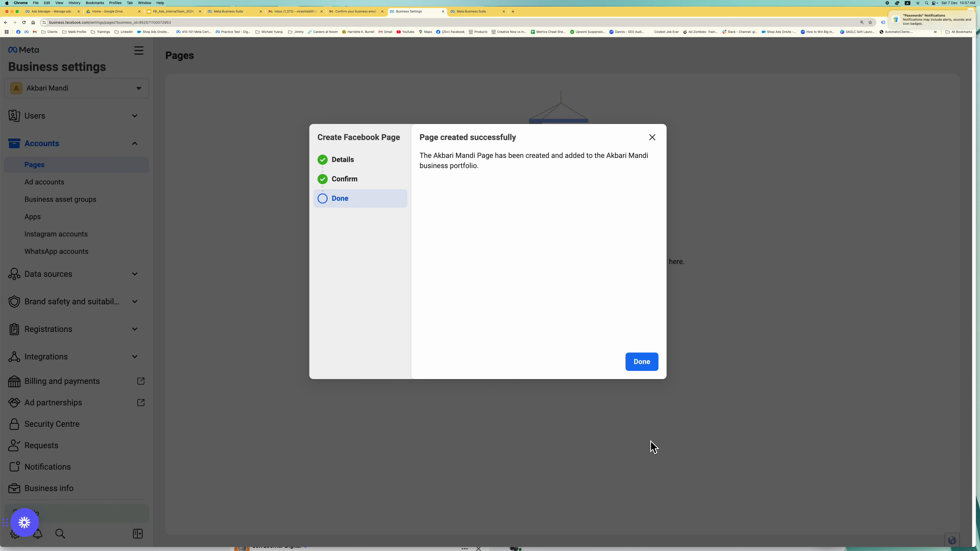
pyautogui.click(651, 369)
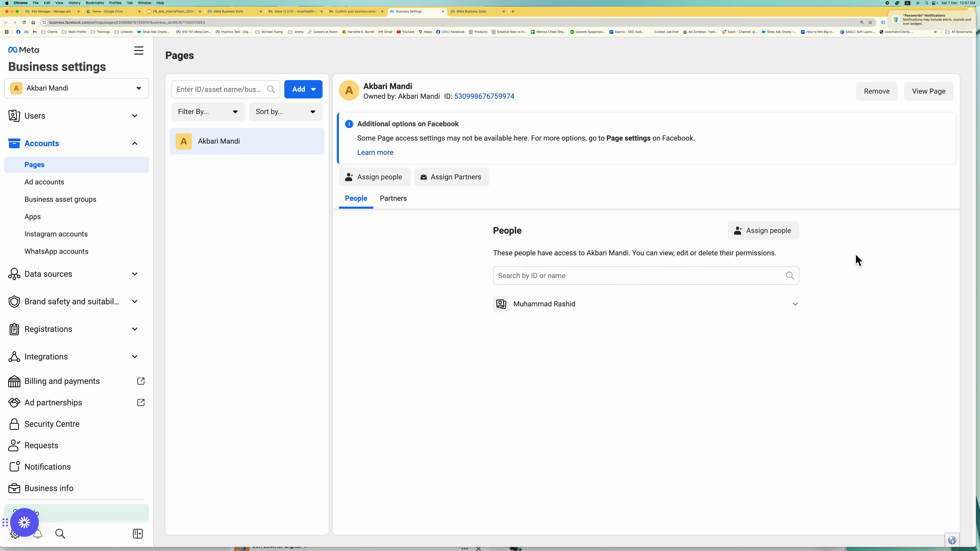
pyautogui.click(803, 309)
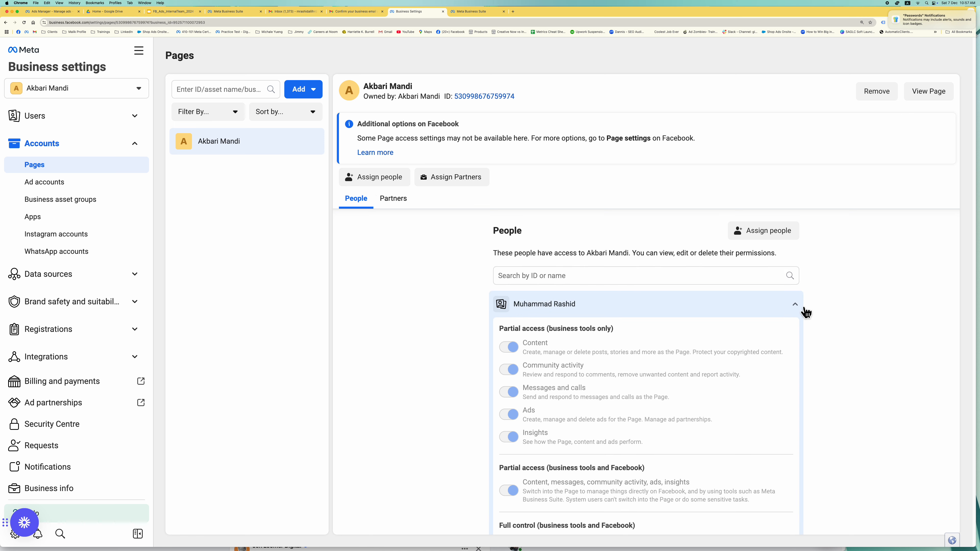
# - From Instagram accounts, launch Connect Your Instagram Account and choose Sign up in the popup
pyautogui.click(805, 311)
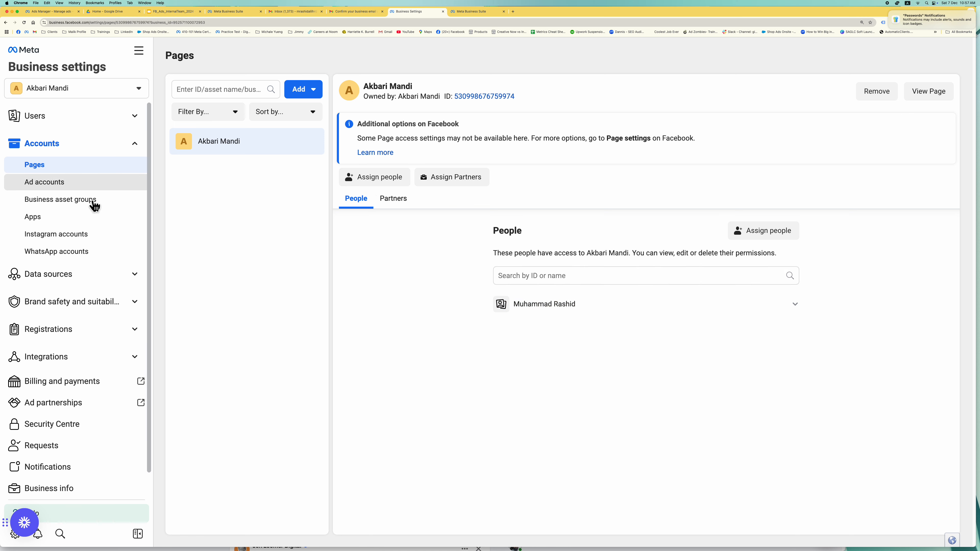
pyautogui.click(102, 236)
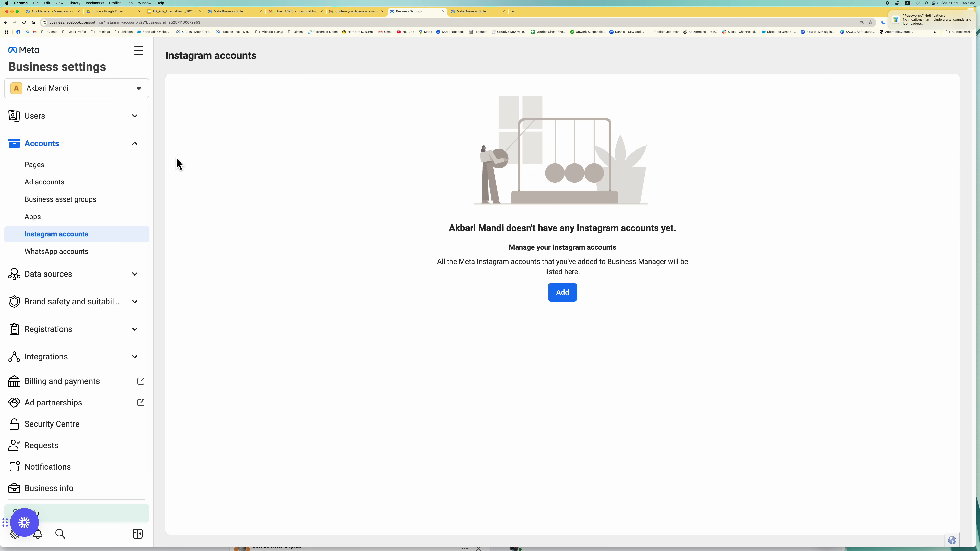
pyautogui.click(572, 295)
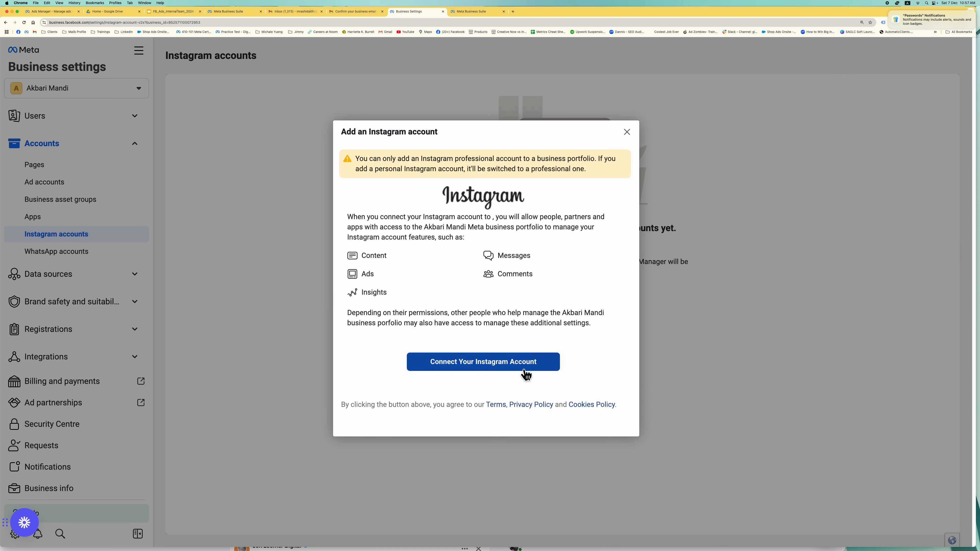
pyautogui.click(498, 365)
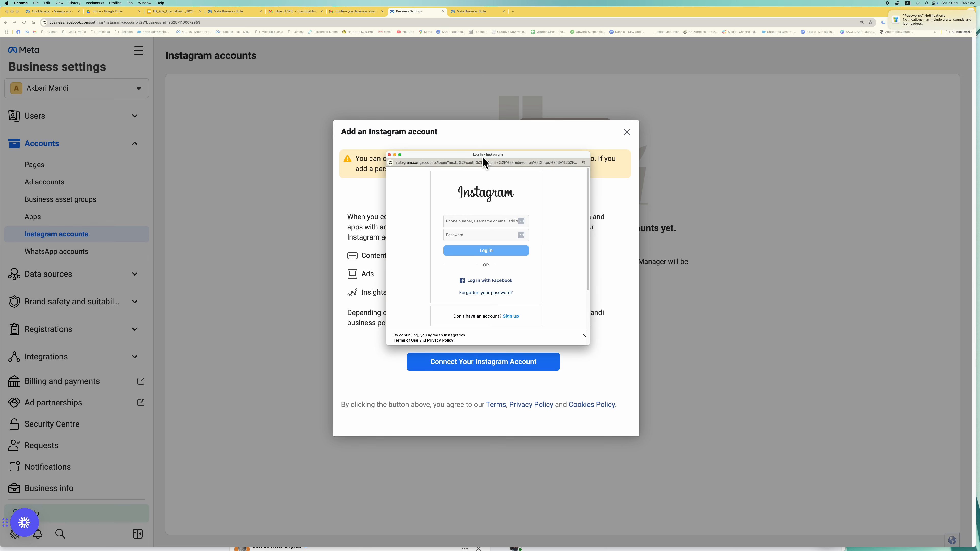
pyautogui.moveTo(482, 157); pyautogui.dragTo(490, 126)
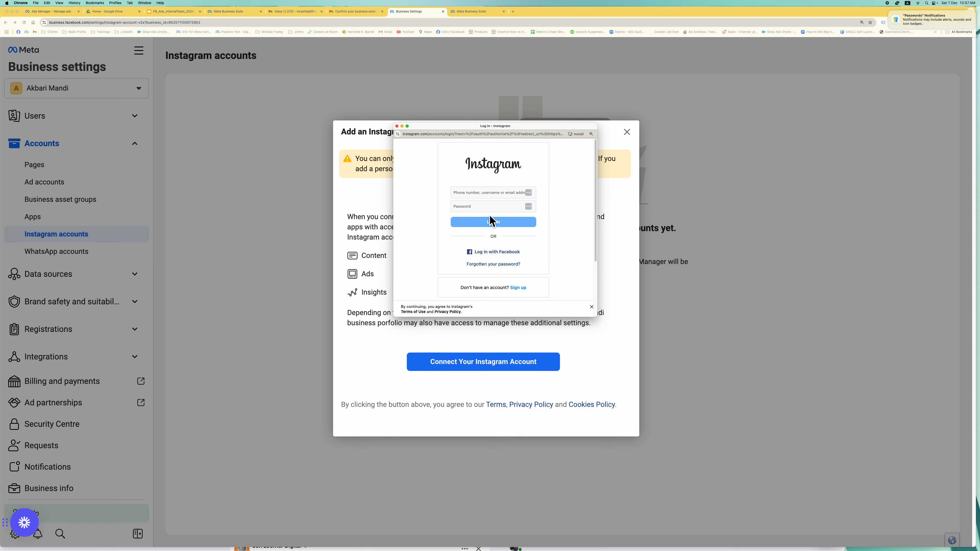
pyautogui.click(524, 290)
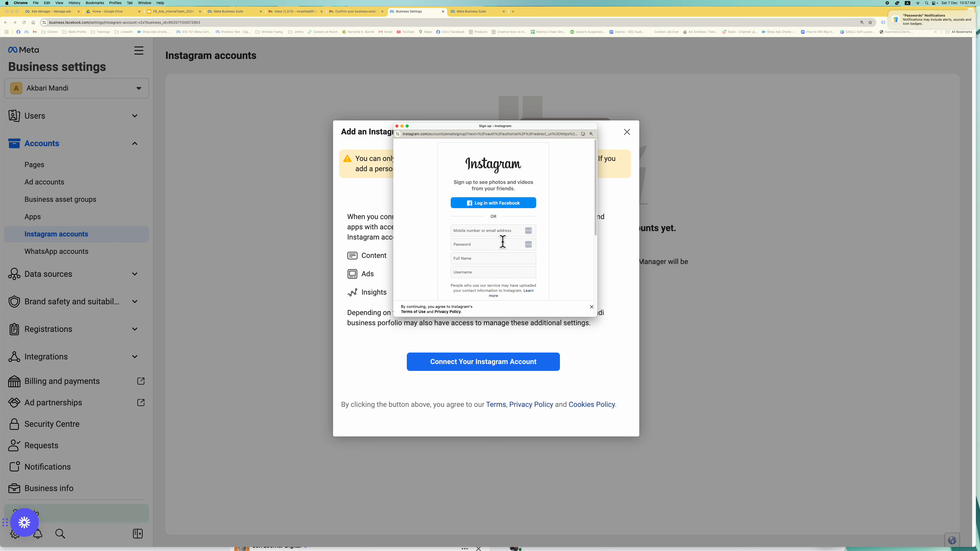
# - Enter the sign-up e-mail address and the account password
pyautogui.scroll(-5, 503, 244)
pyautogui.scroll(5, 503, 243)
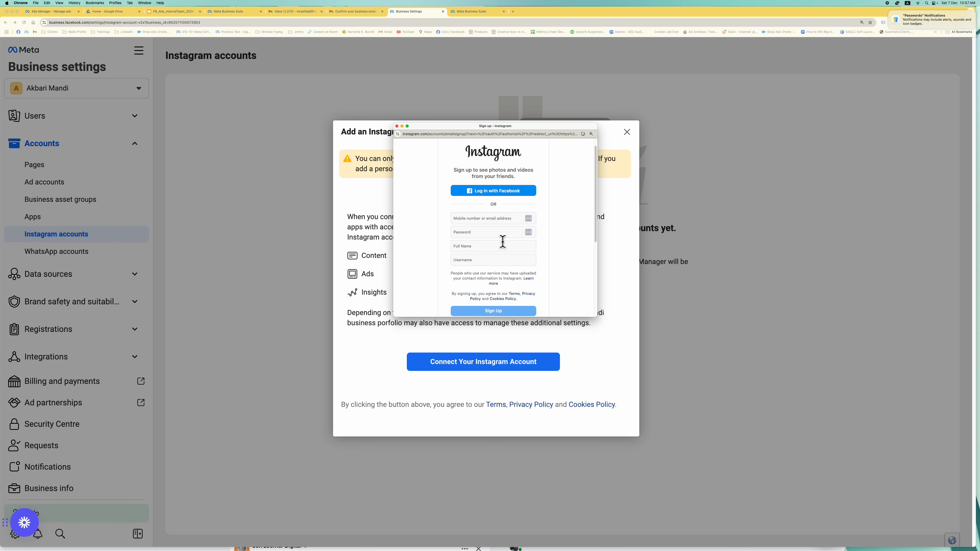
pyautogui.scroll(-1, 495, 247)
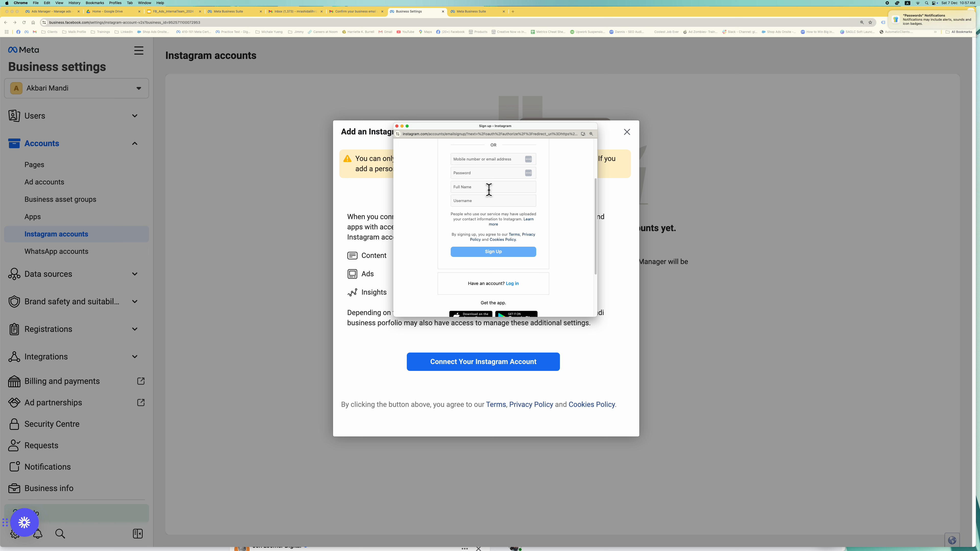
pyautogui.click(490, 161)
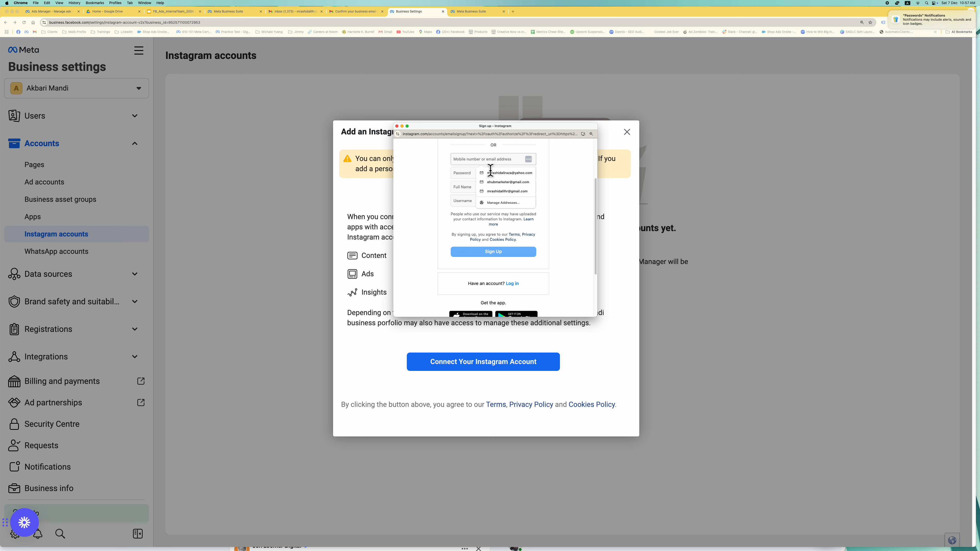
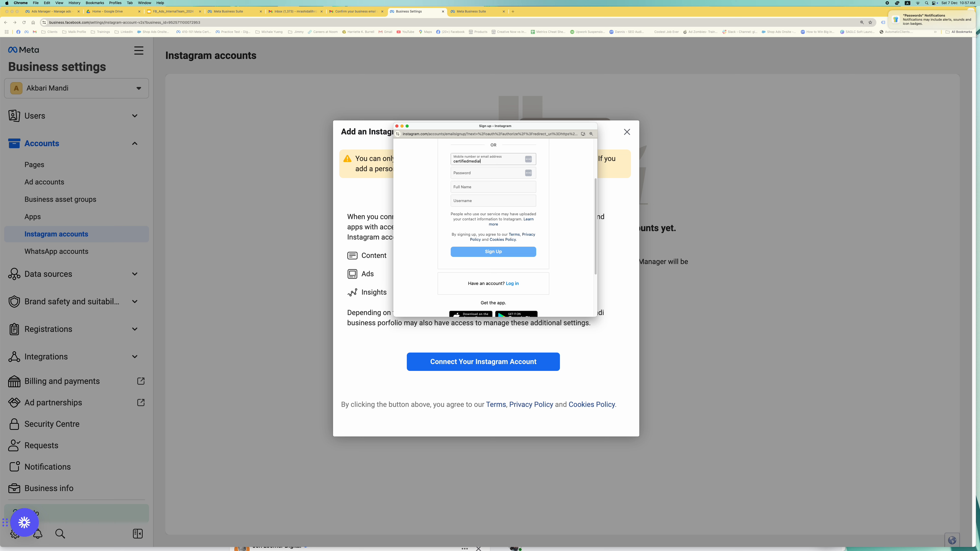
pyautogui.press('Tab')
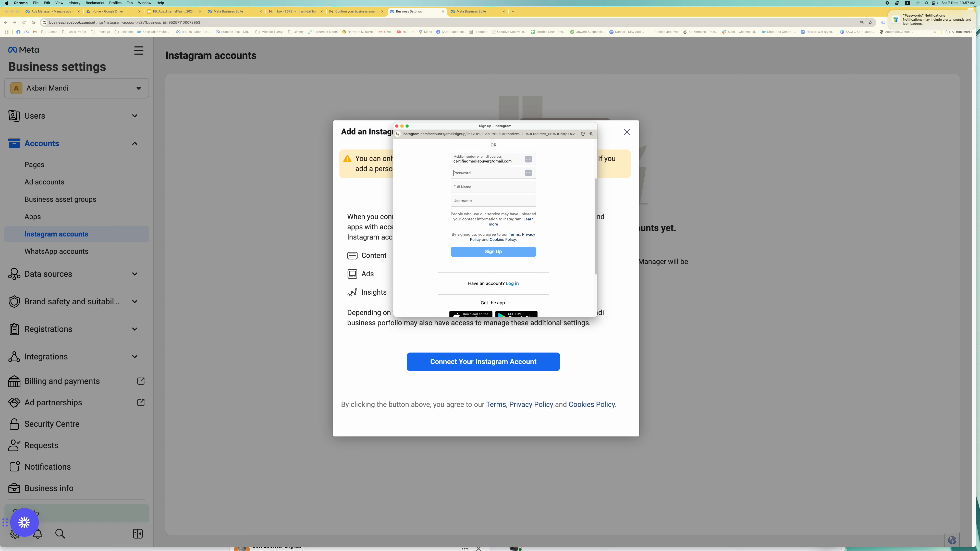
pyautogui.write('***')
pyautogui.click(493, 190)
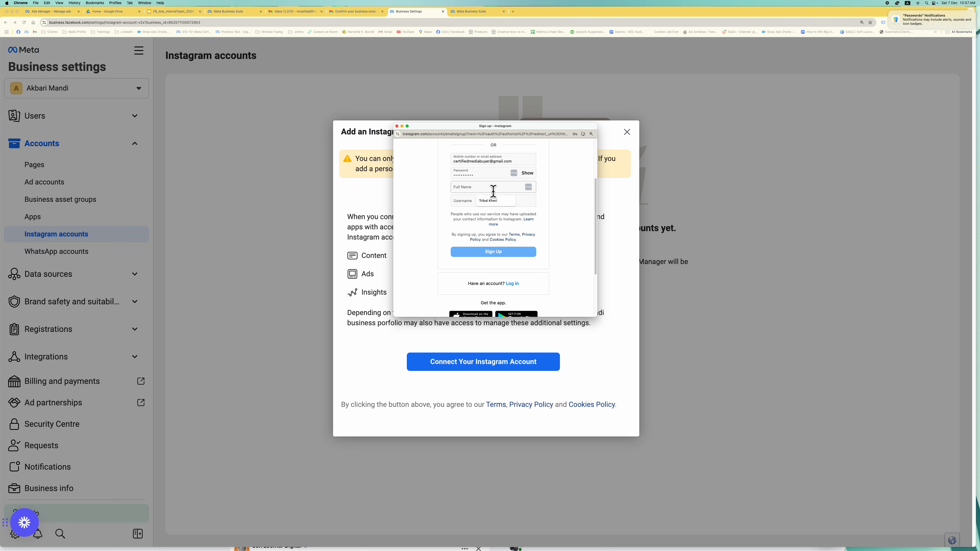
pyautogui.write('Akbari ')
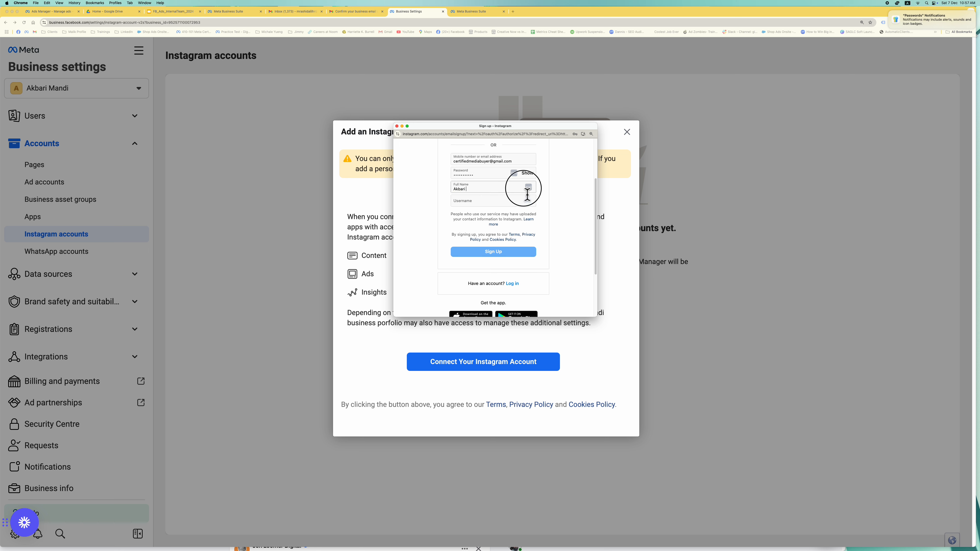
pyautogui.write('Mandi')
pyautogui.press('Tab')
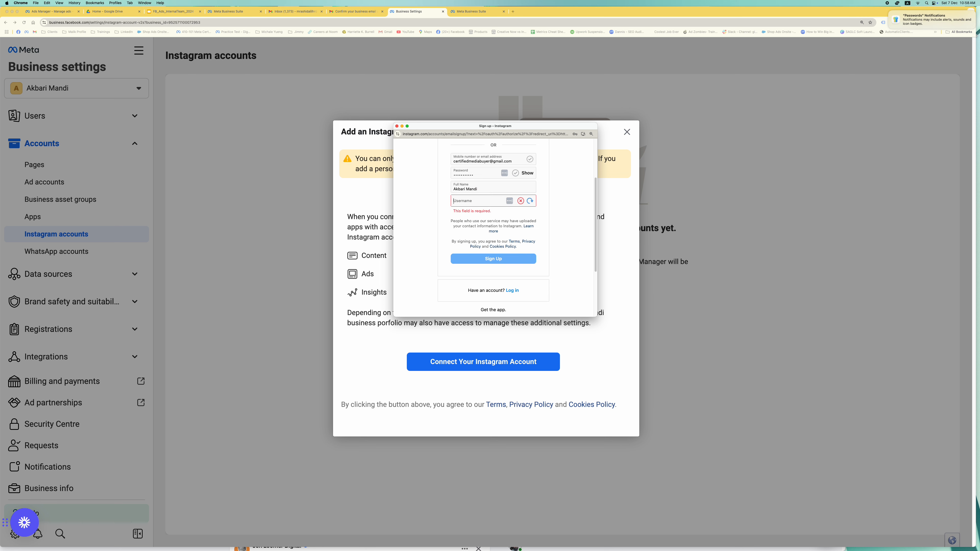
pyautogui.write('akbarimandi')
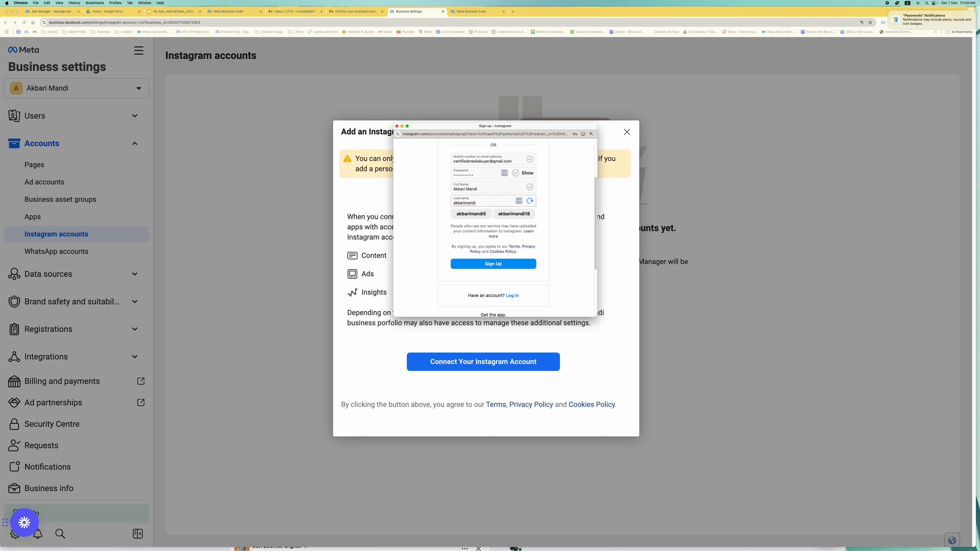
# - Revise the unavailable username until akbari_mandi_11 is accepted, then submit sign-up
pyautogui.click(574, 209)
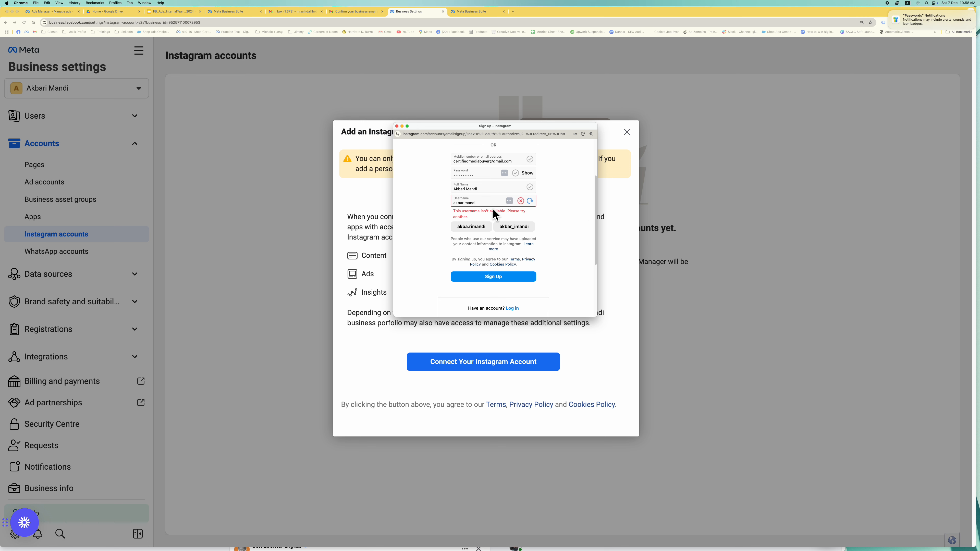
pyautogui.click(465, 202)
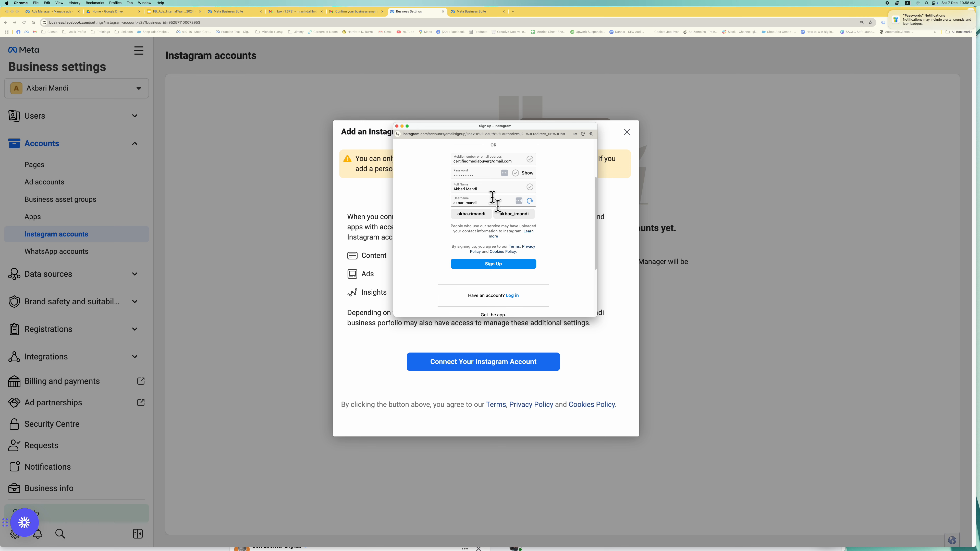
pyautogui.write('.')
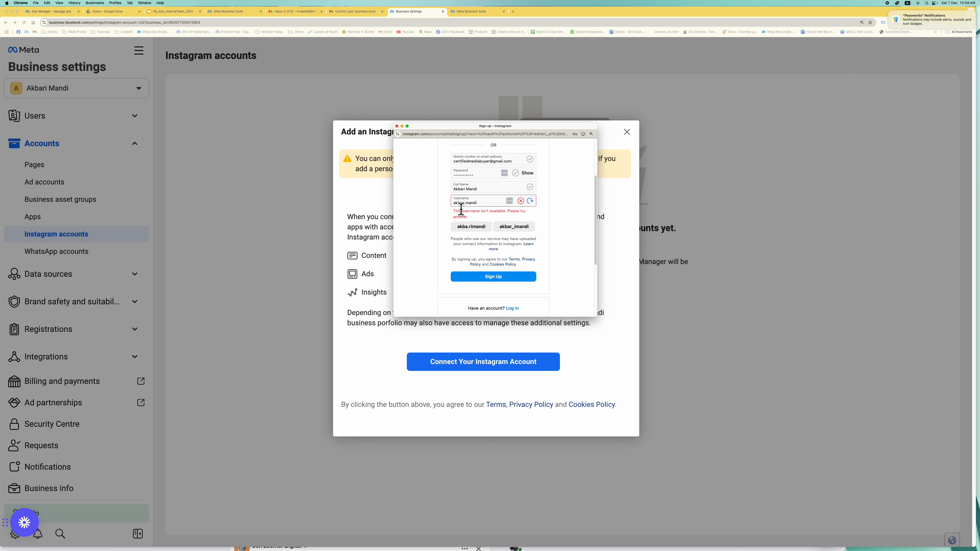
pyautogui.click(482, 206)
pyautogui.click(488, 209)
pyautogui.write('11')
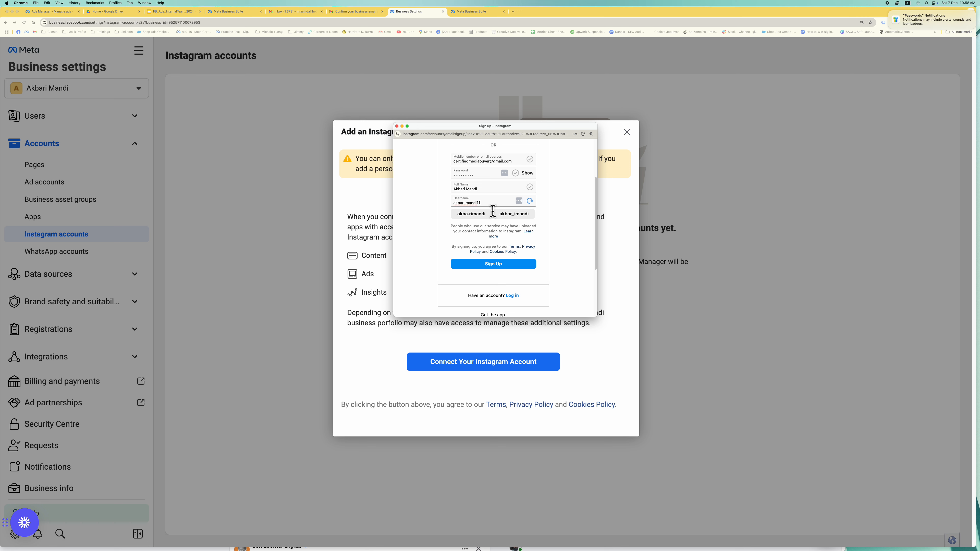
pyautogui.press('BackSpace')
pyautogui.press('BackSpace')
pyautogui.press('BackSpace')
pyautogui.press('BackSpace')
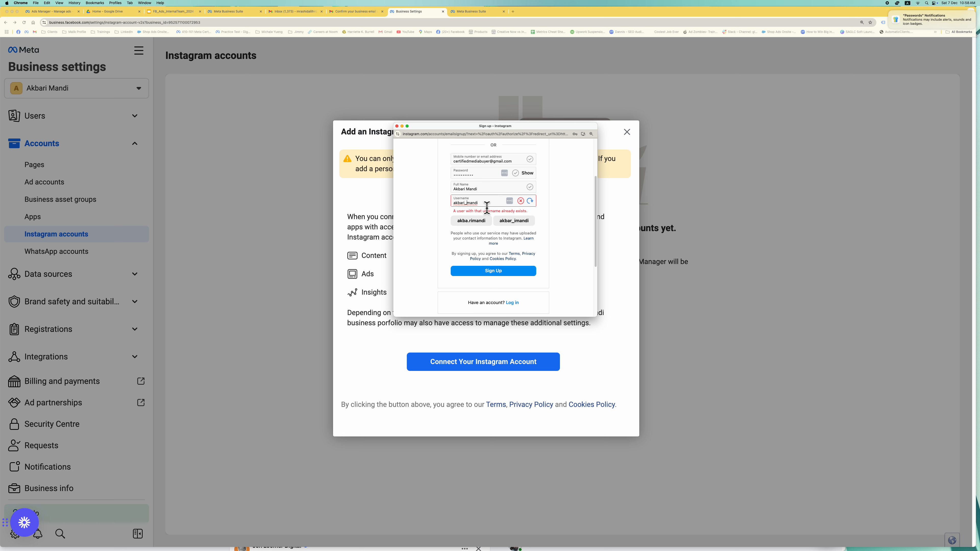
pyautogui.press('Right')
pyautogui.press('Right')
pyautogui.write('_1')
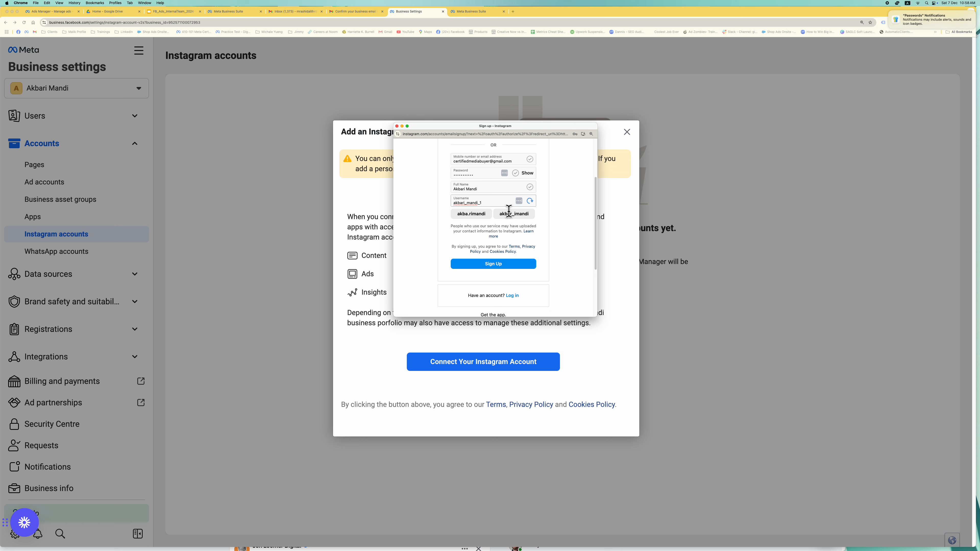
pyautogui.write('1')
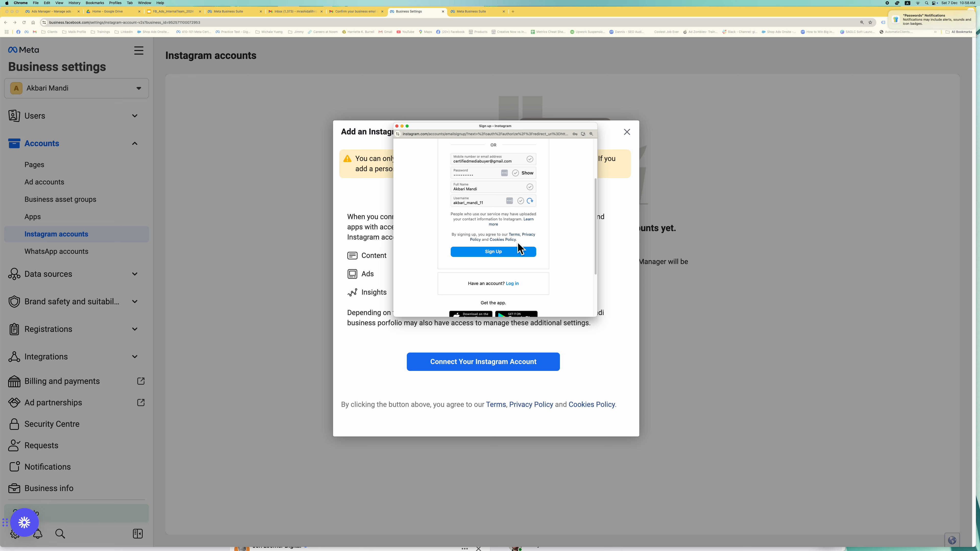
pyautogui.click(502, 251)
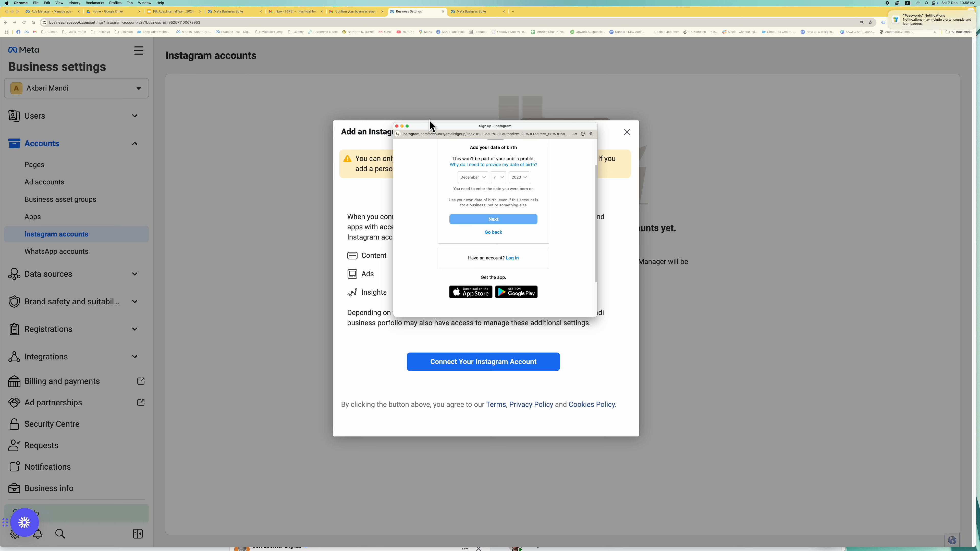
pyautogui.click(473, 179)
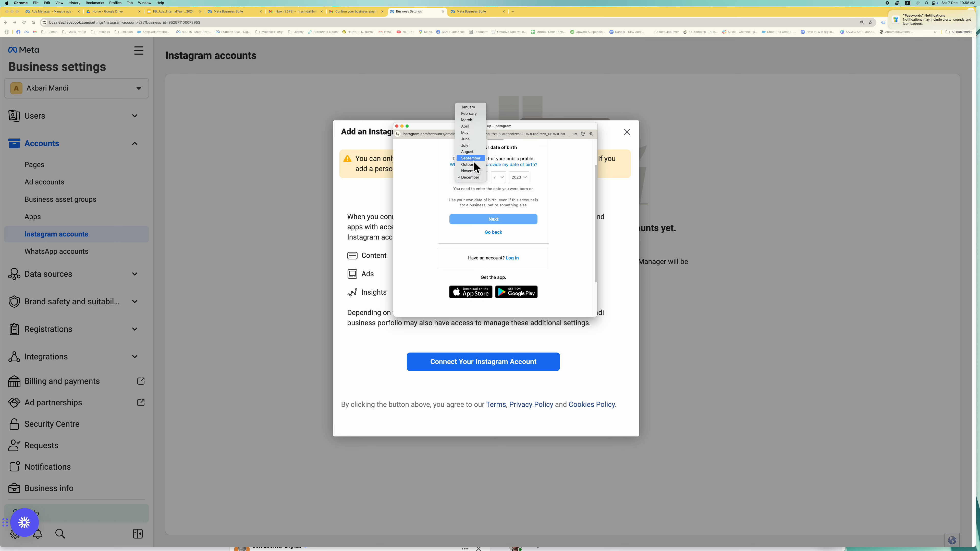
pyautogui.click(476, 152)
pyautogui.click(498, 178)
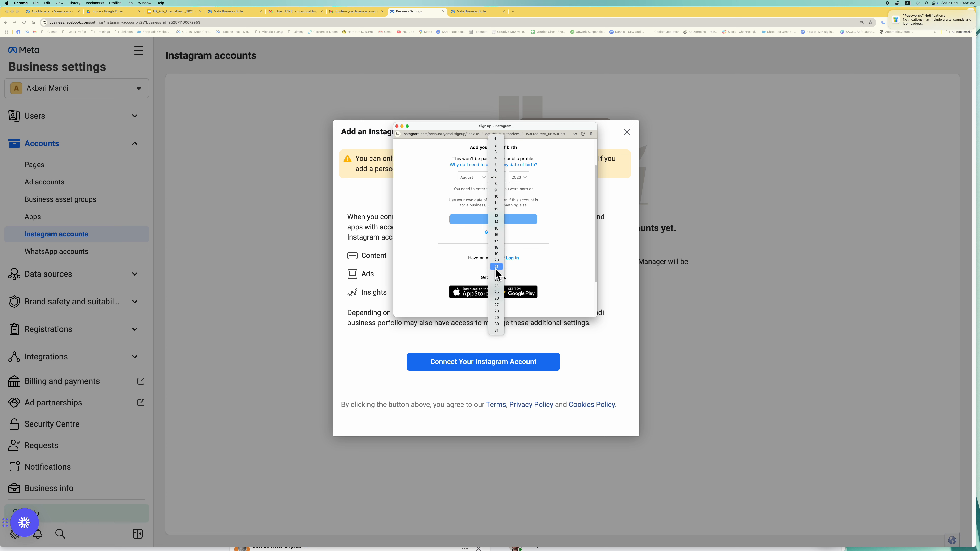
pyautogui.click(496, 260)
pyautogui.click(523, 182)
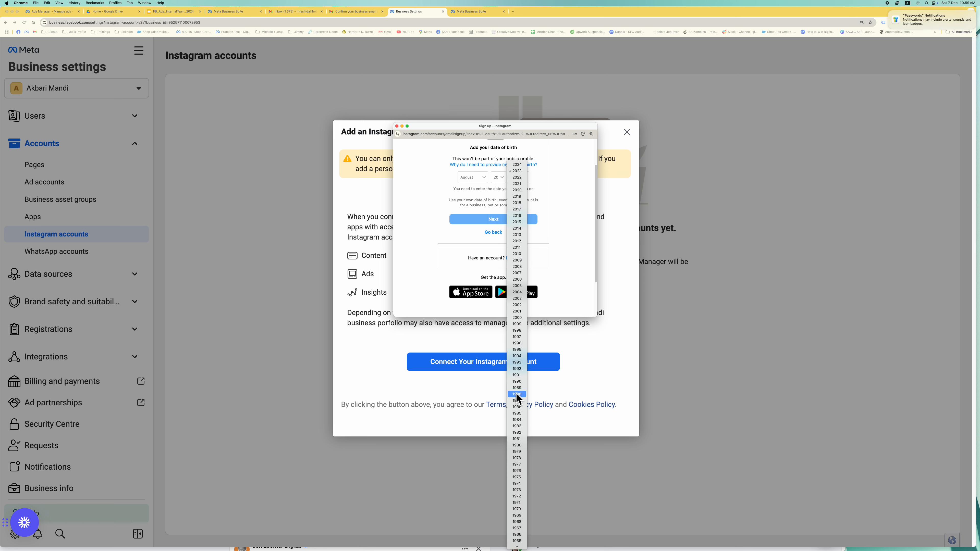
pyautogui.click(521, 382)
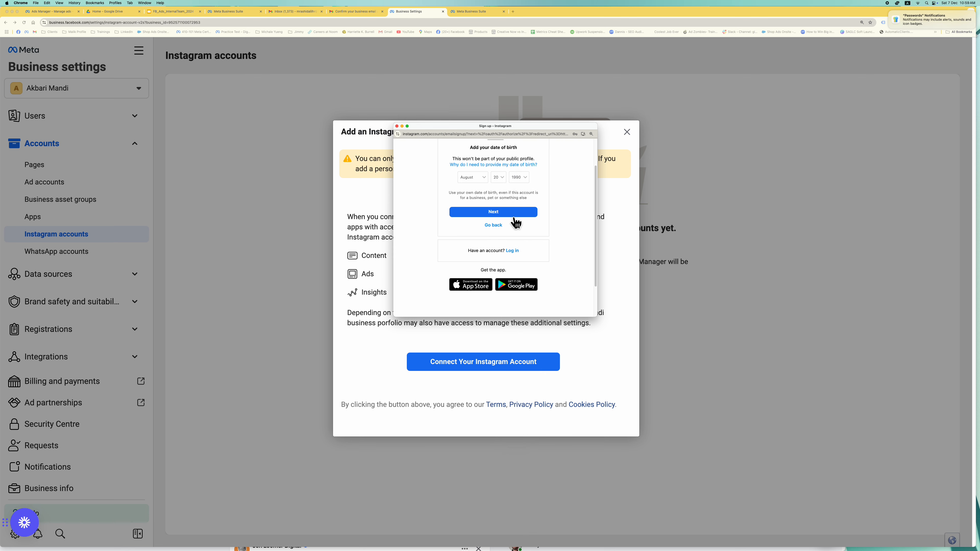
pyautogui.click(486, 215)
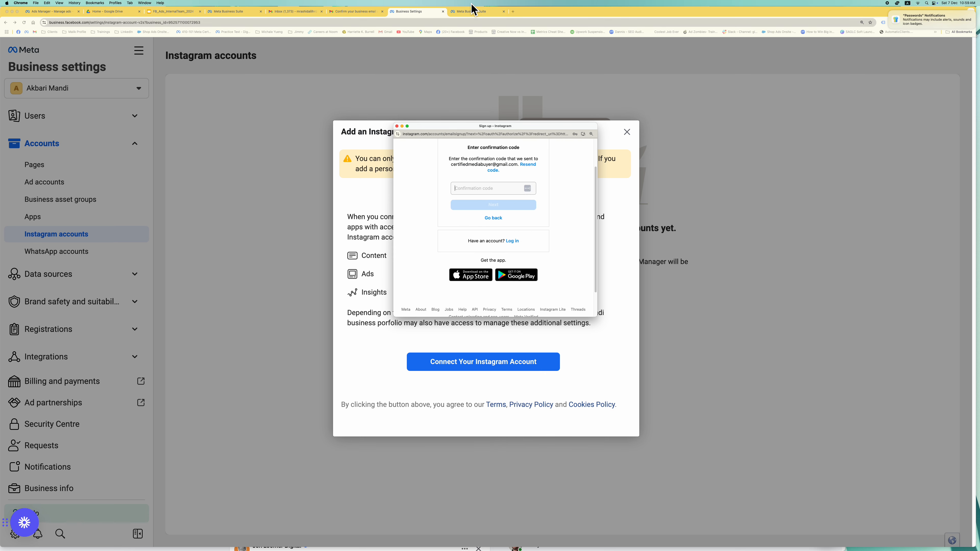
# - In Gmail, browse the Promotions and Social inboxes, checking a watch ad and Facebook notification
pyautogui.click(352, 8)
pyautogui.click(350, 10)
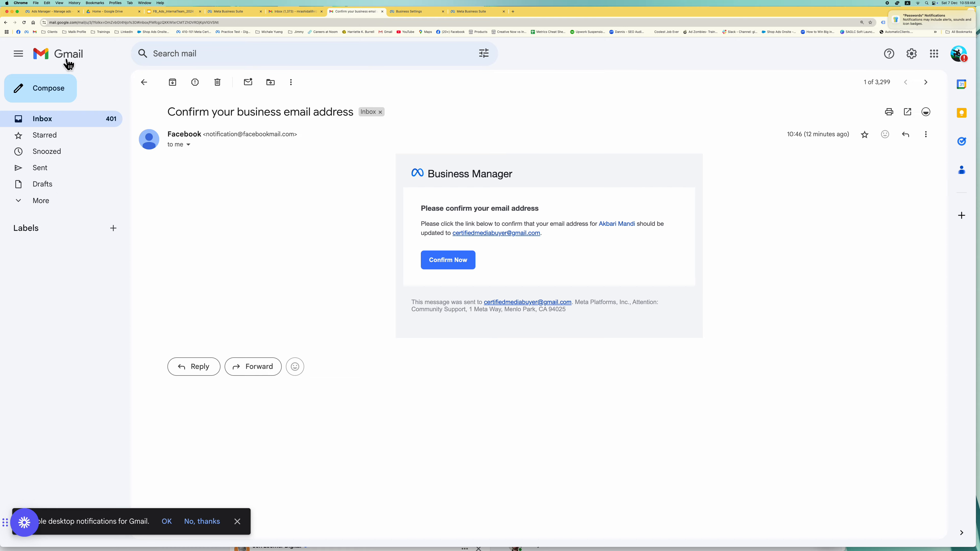
pyautogui.click(150, 91)
pyautogui.click(80, 120)
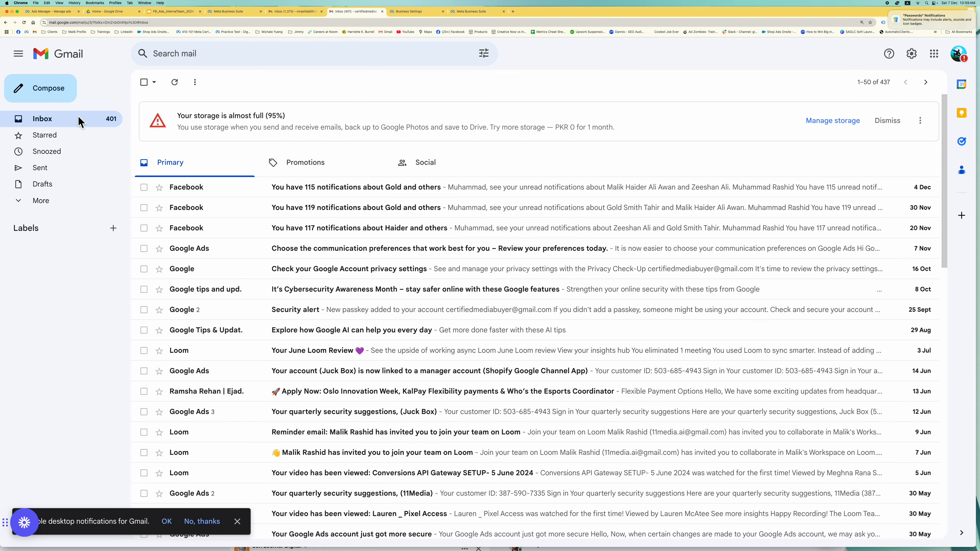
pyautogui.click(349, 173)
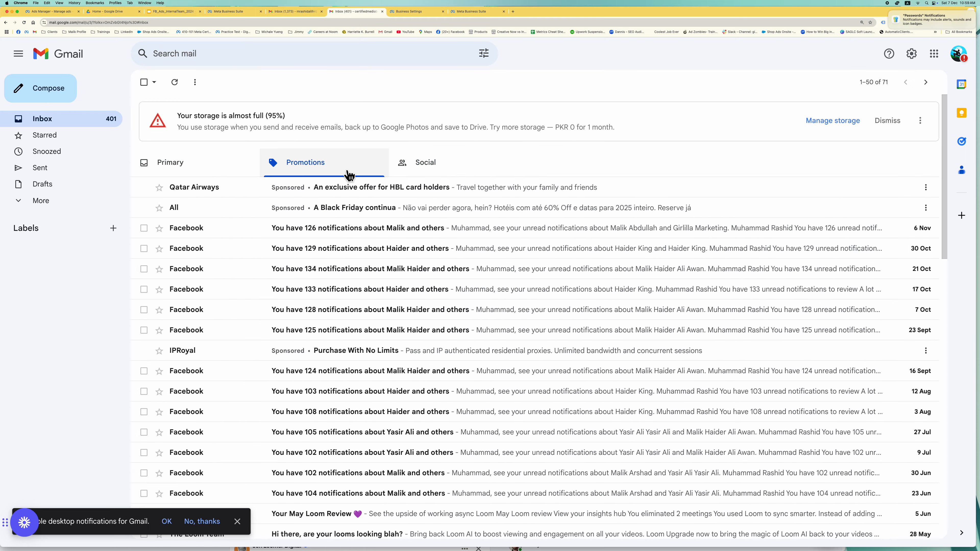
pyautogui.click(422, 175)
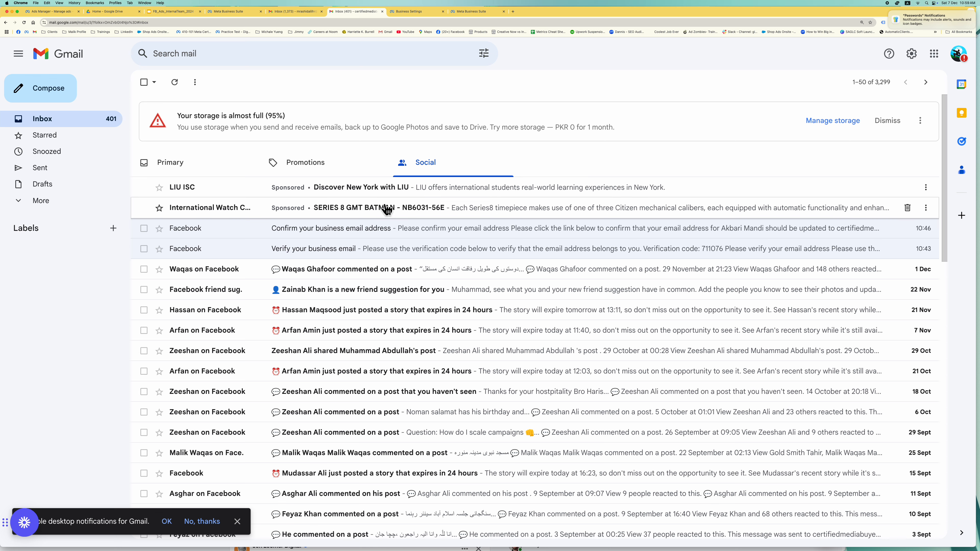
pyautogui.click(386, 214)
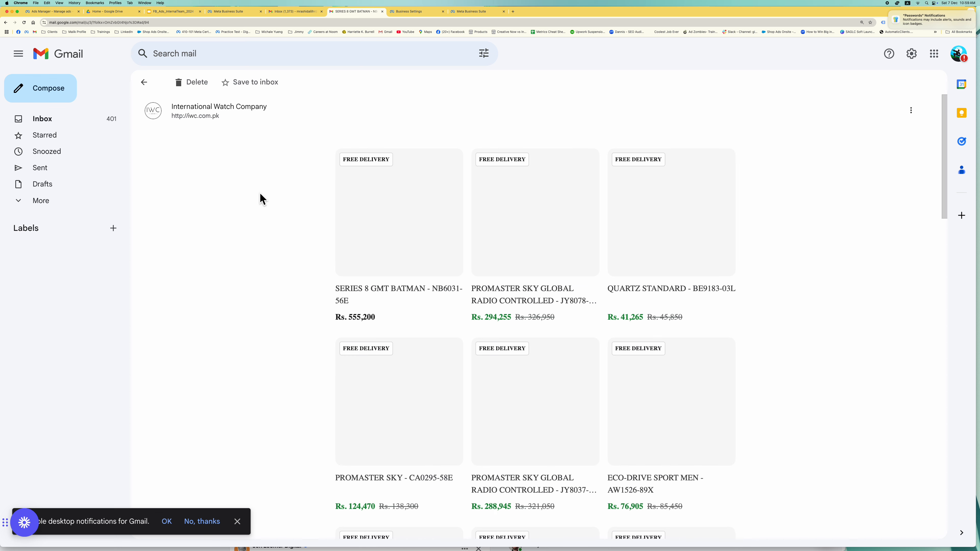
pyautogui.click(142, 82)
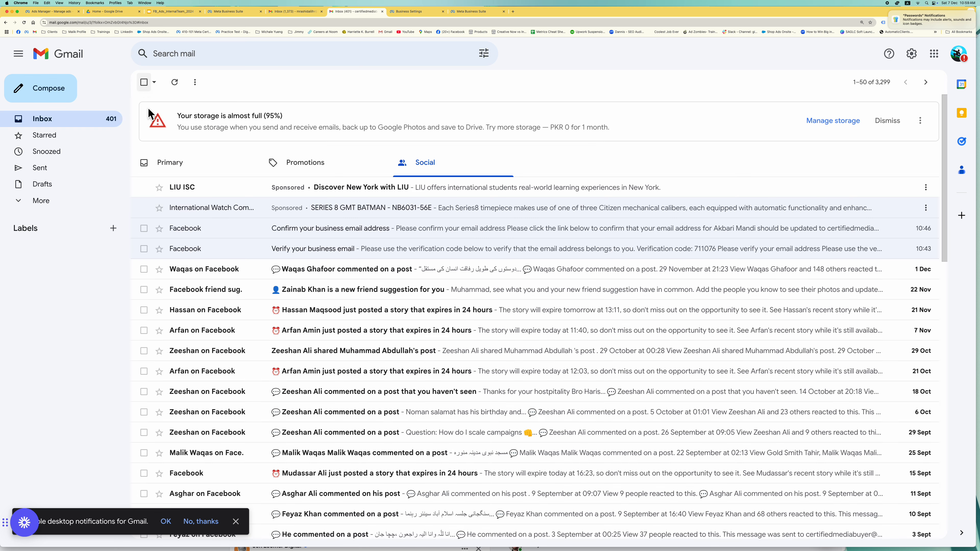
pyautogui.click(382, 270)
pyautogui.click(144, 82)
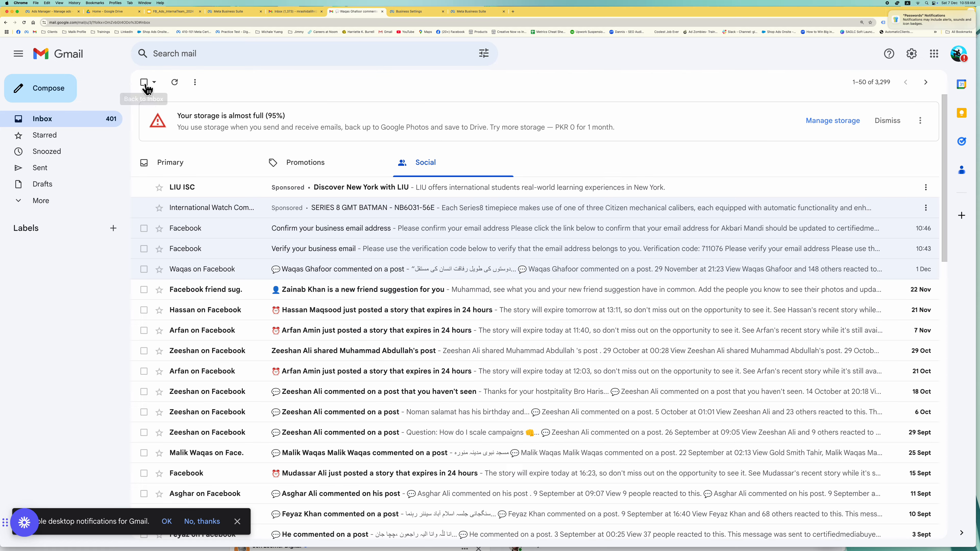
# - Open the Instagram confirmation code email from Social and select the code
pyautogui.click(317, 162)
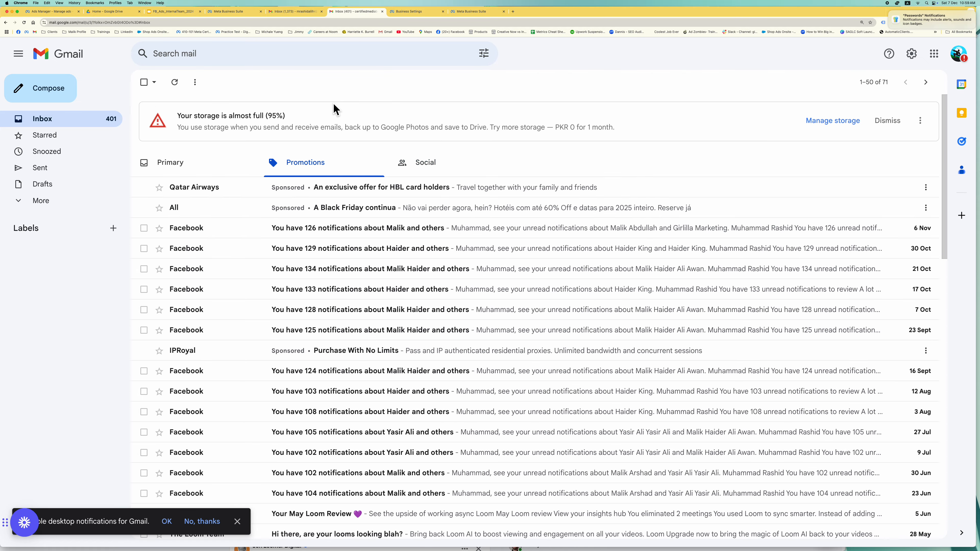
pyautogui.click(394, 227)
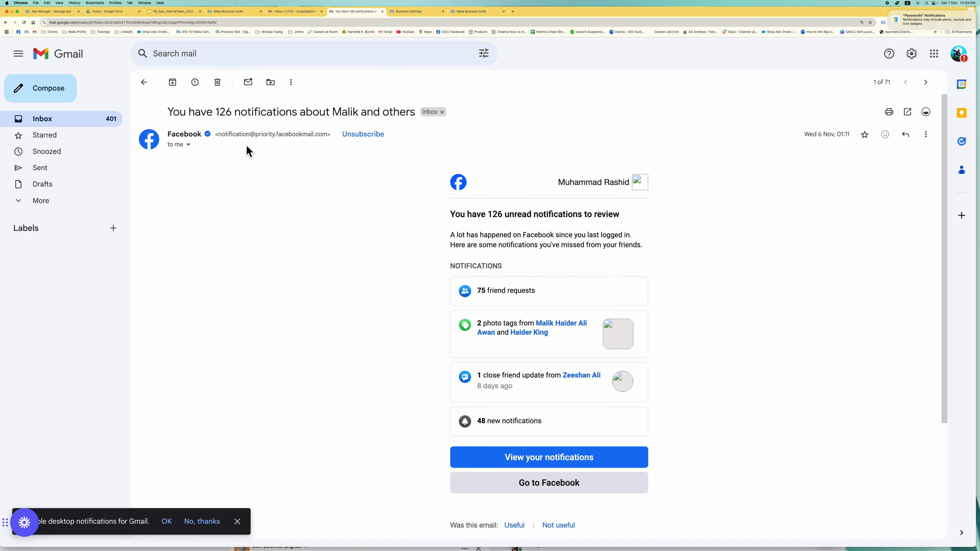
pyautogui.click(144, 82)
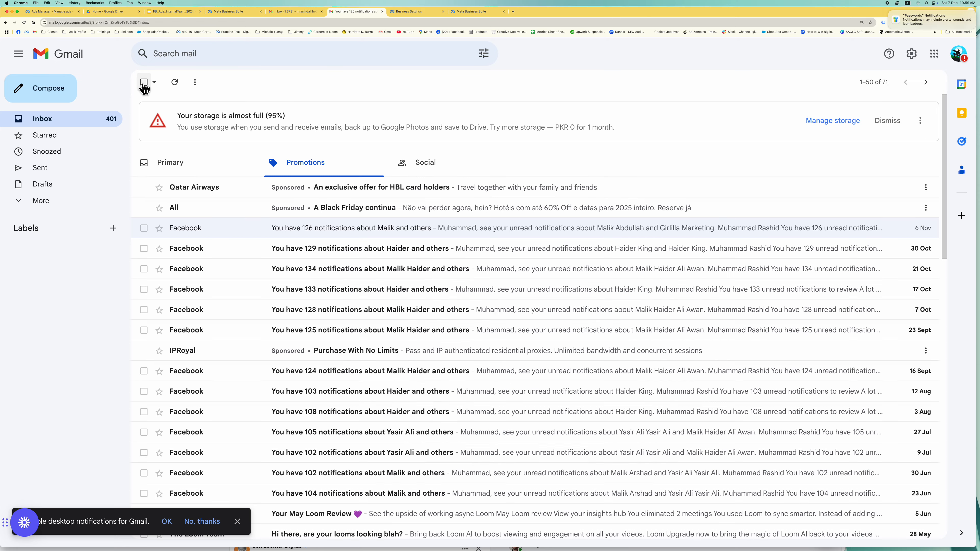
pyautogui.click(387, 254)
pyautogui.click(144, 82)
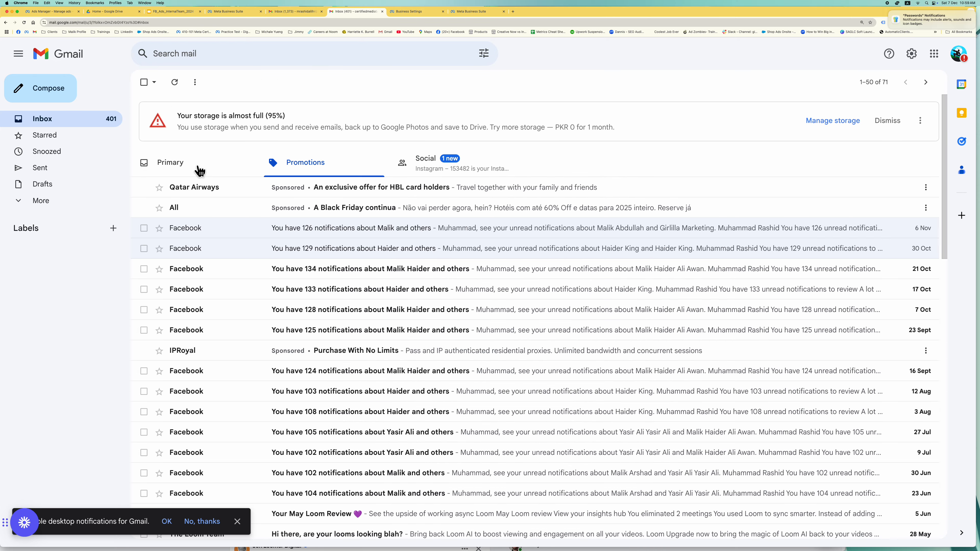
pyautogui.click(432, 159)
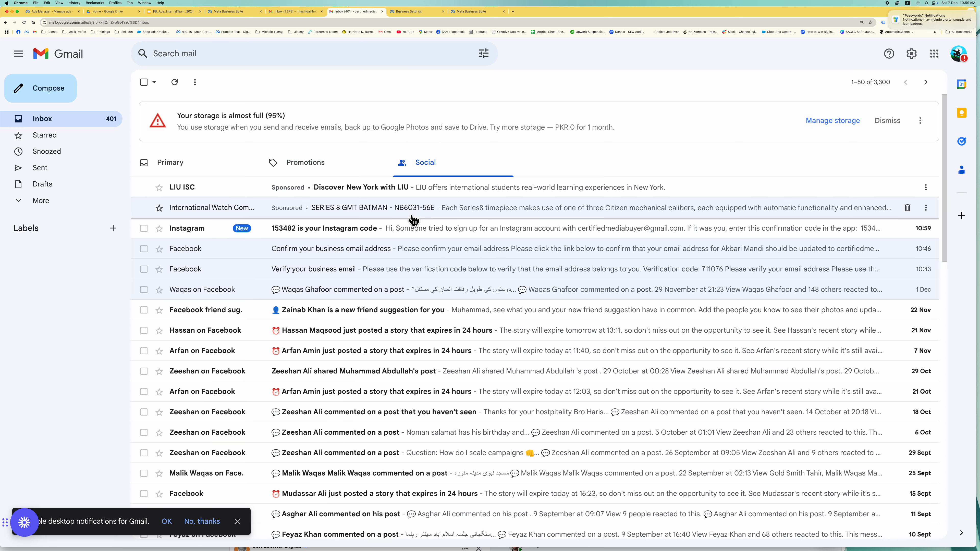
pyautogui.click(408, 232)
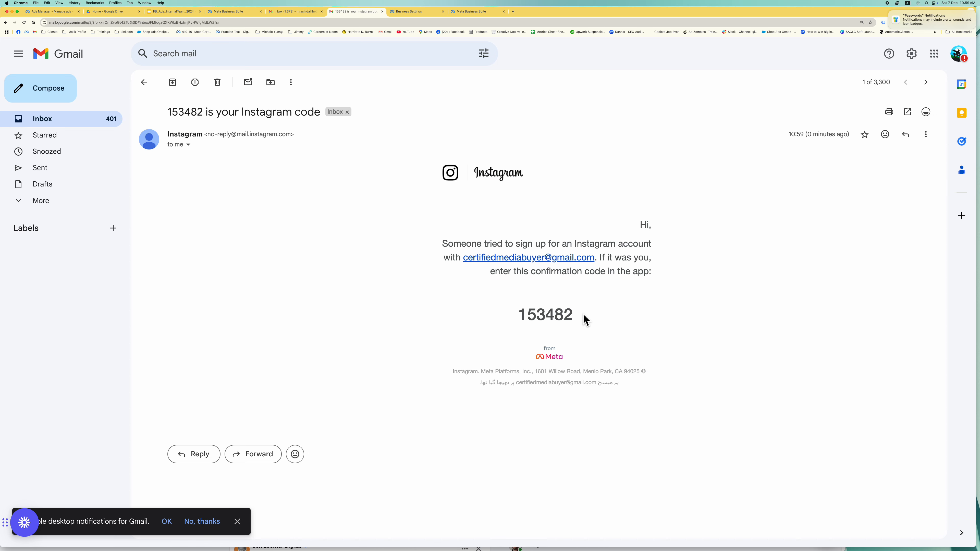
pyautogui.moveTo(584, 318); pyautogui.dragTo(517, 313)
pyautogui.press('super+c')
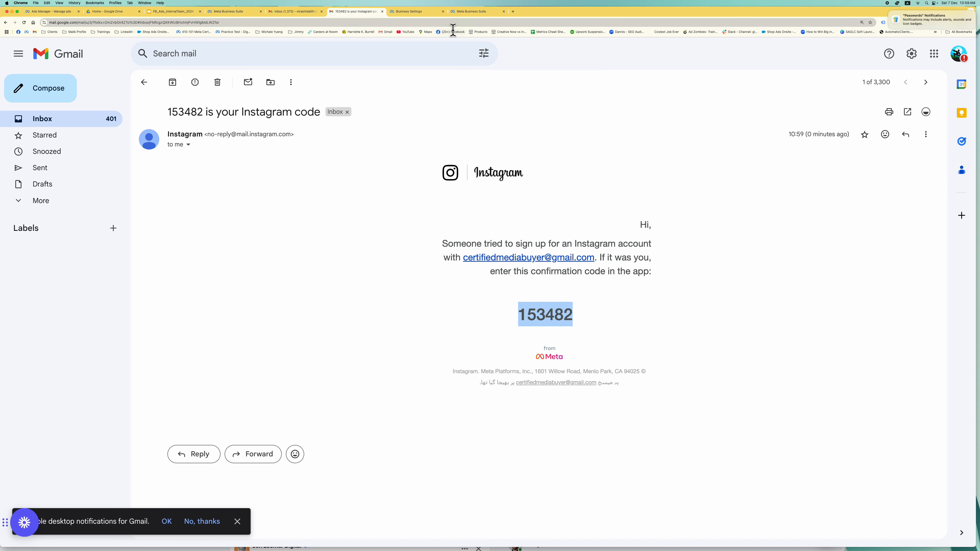
pyautogui.click(426, 16)
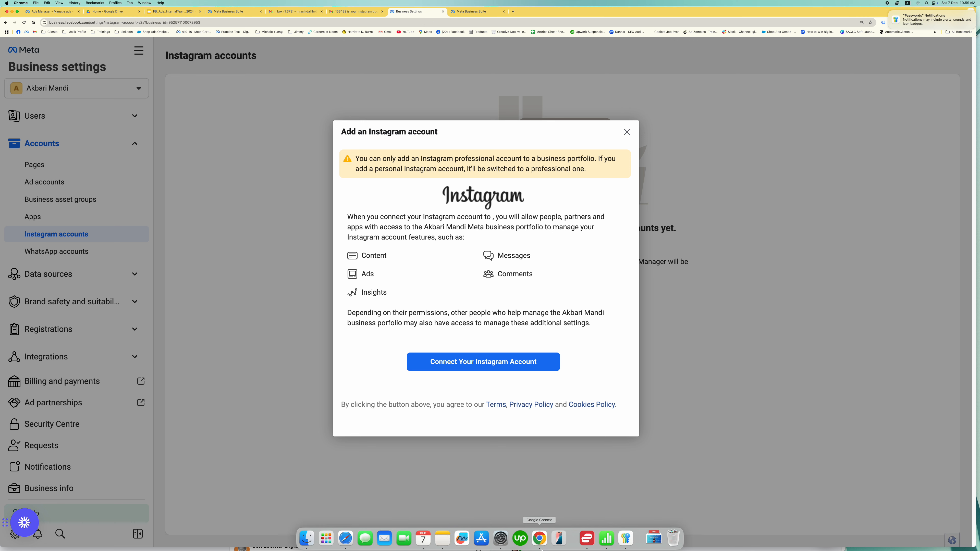
# - Paste the confirmation code into the Instagram popup and submit it
pyautogui.rightClick(539, 539)
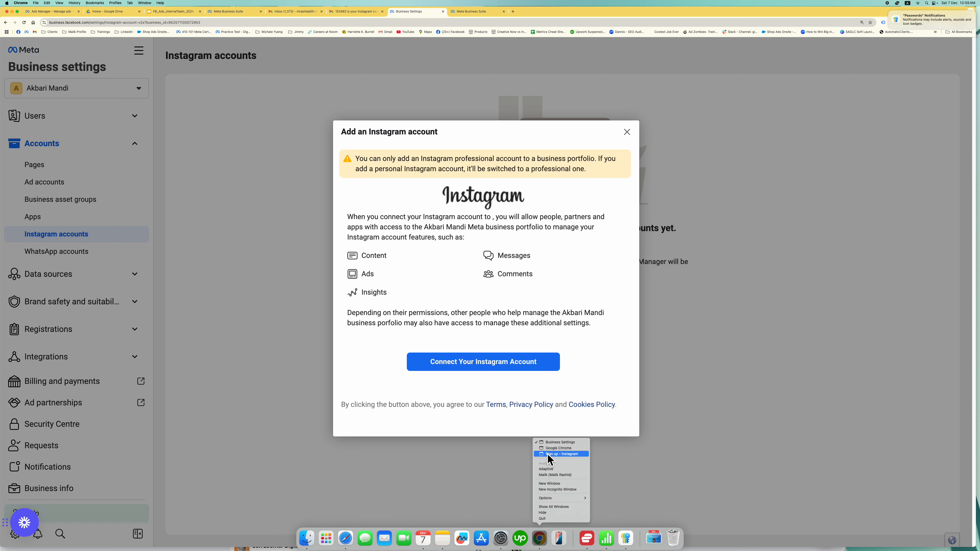
pyautogui.click(548, 454)
pyautogui.click(468, 192)
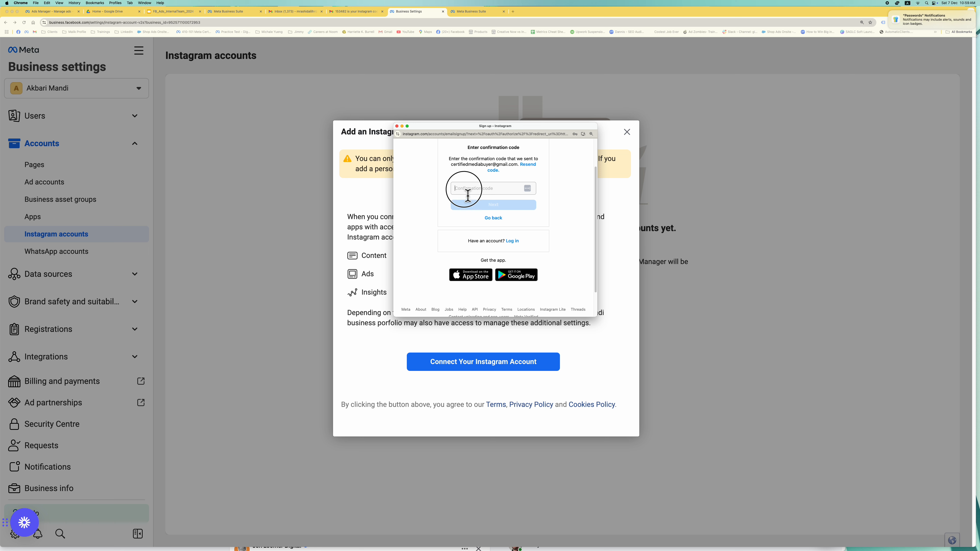
pyautogui.press('super+v')
pyautogui.click(490, 205)
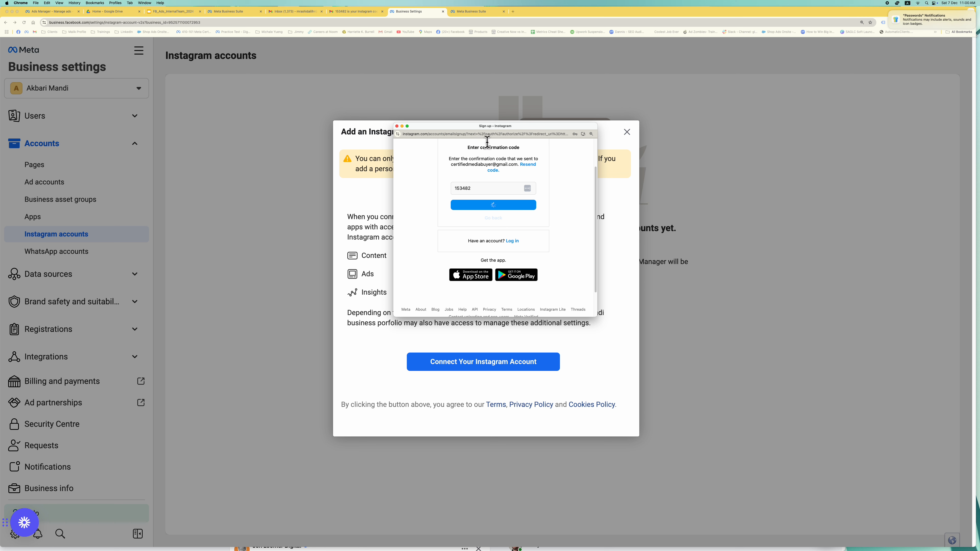
# - Retry submitting the code after the error, then request a new code by email
pyautogui.doubleClick(489, 191)
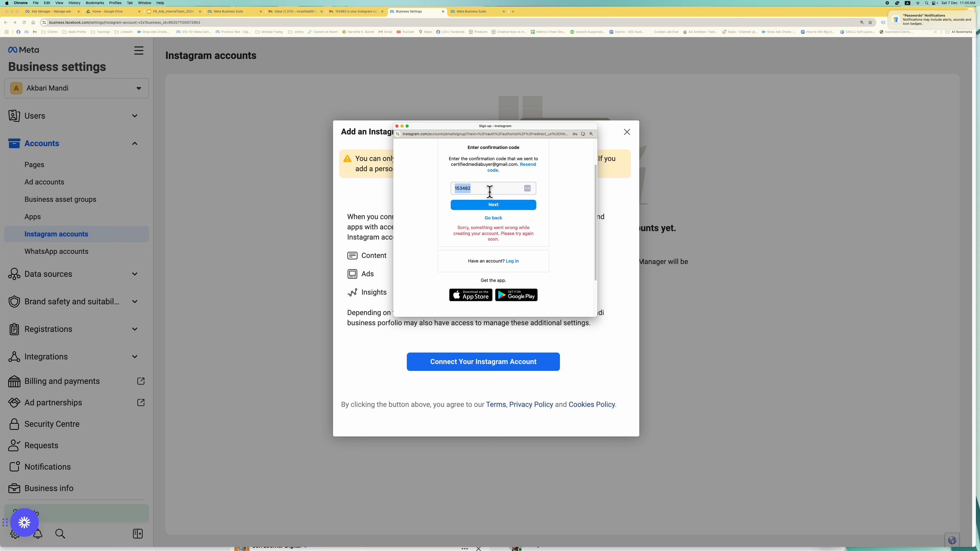
pyautogui.click(491, 204)
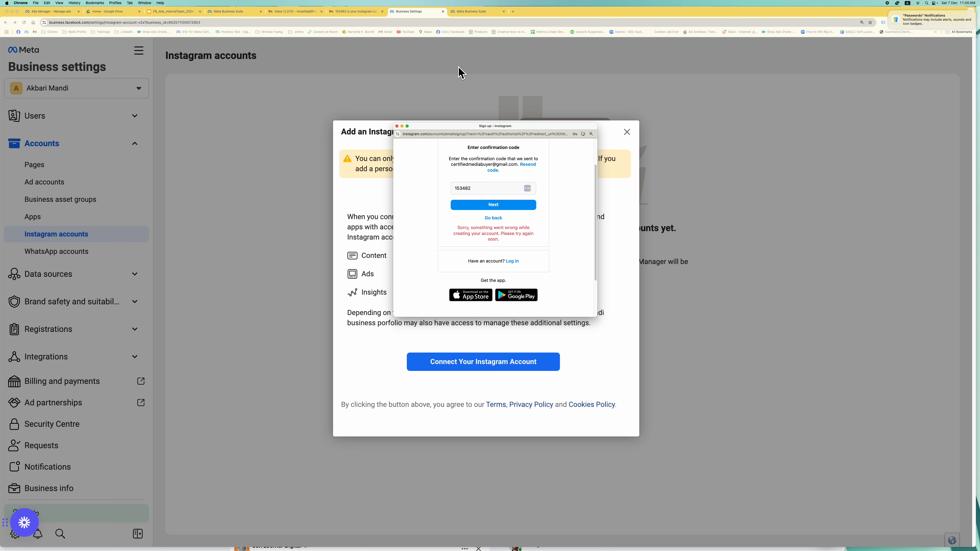
pyautogui.click(508, 207)
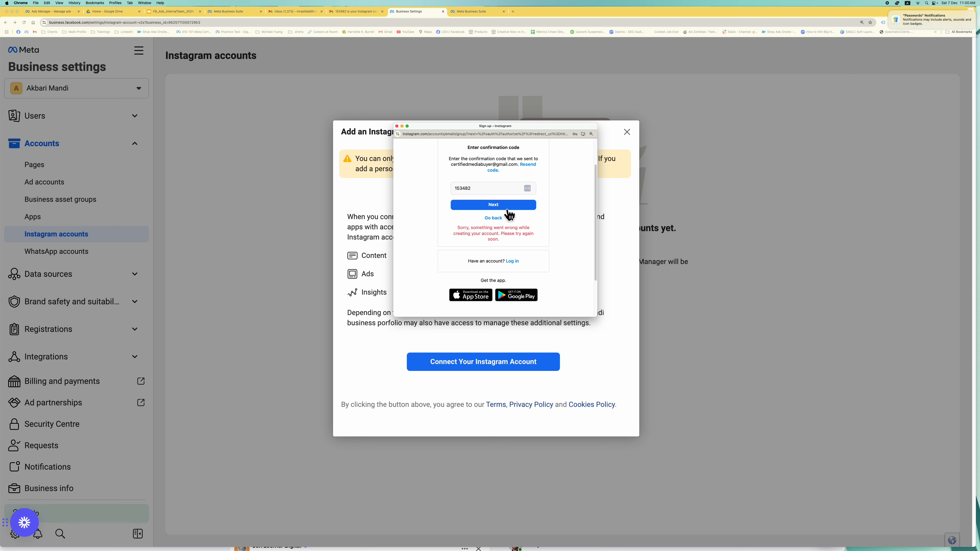
pyautogui.click(493, 169)
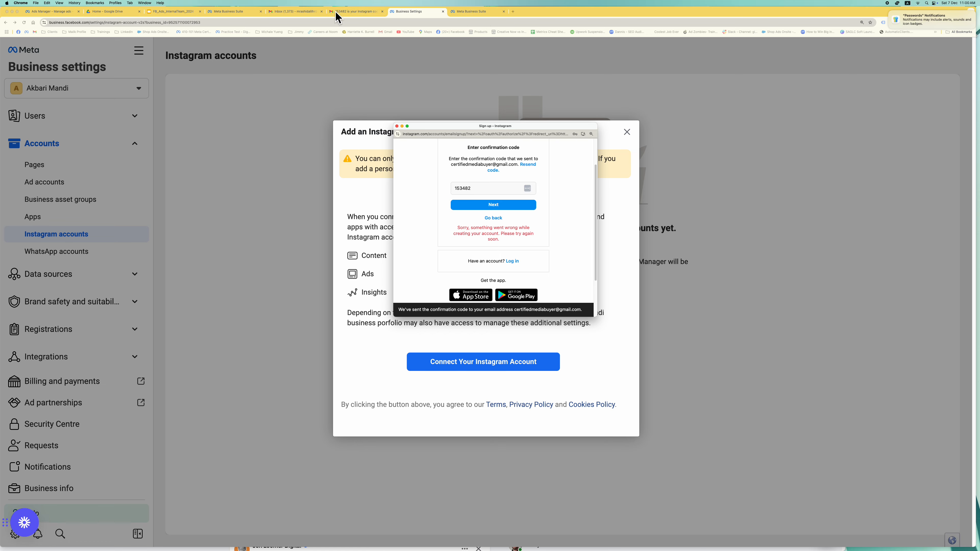
pyautogui.click(348, 11)
# - Reload Gmail and browse the Promotions and Social emails, opening a sponsored watch email
pyautogui.click(144, 82)
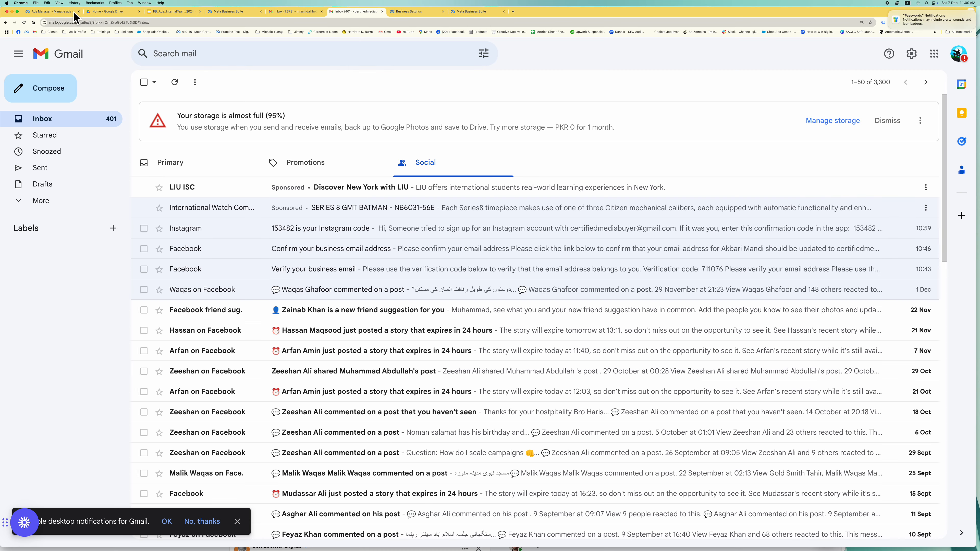
pyautogui.click(24, 22)
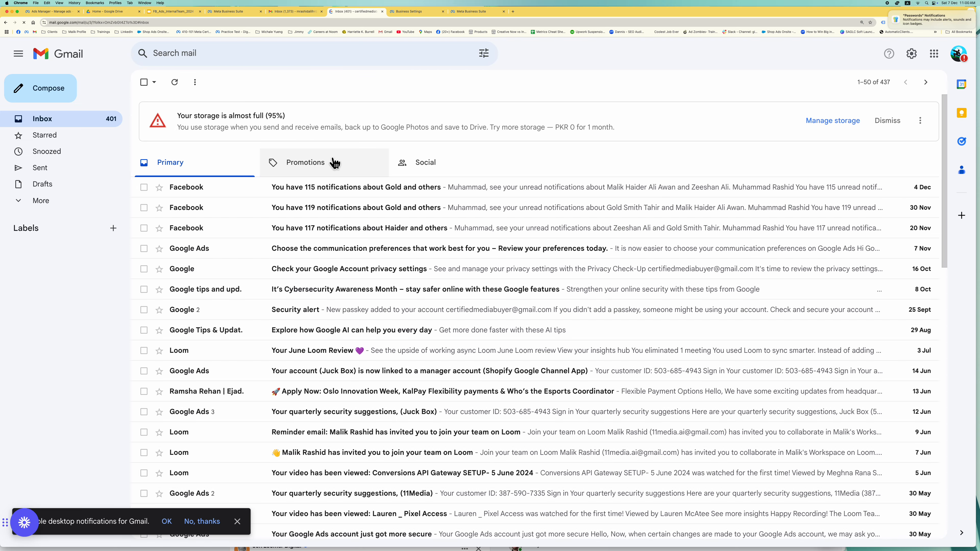
pyautogui.click(330, 166)
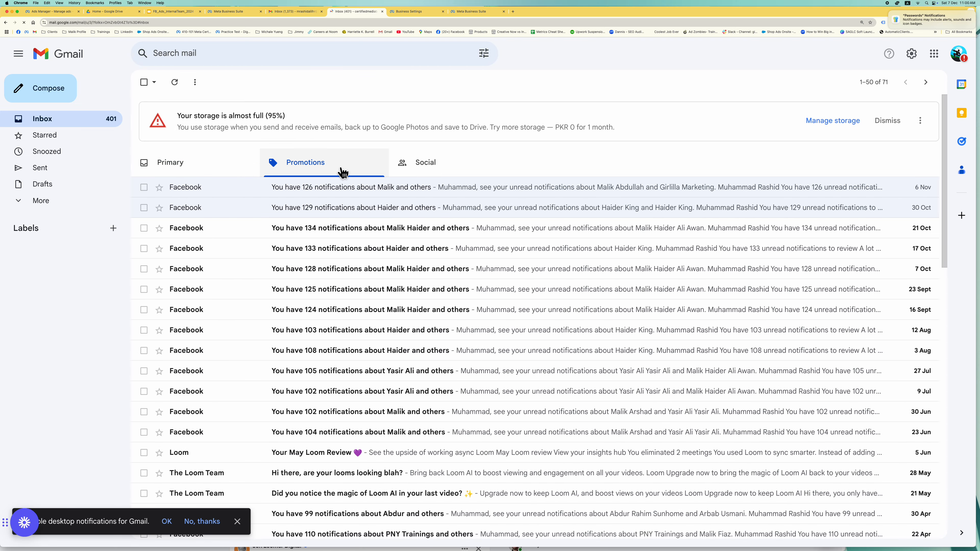
pyautogui.click(427, 170)
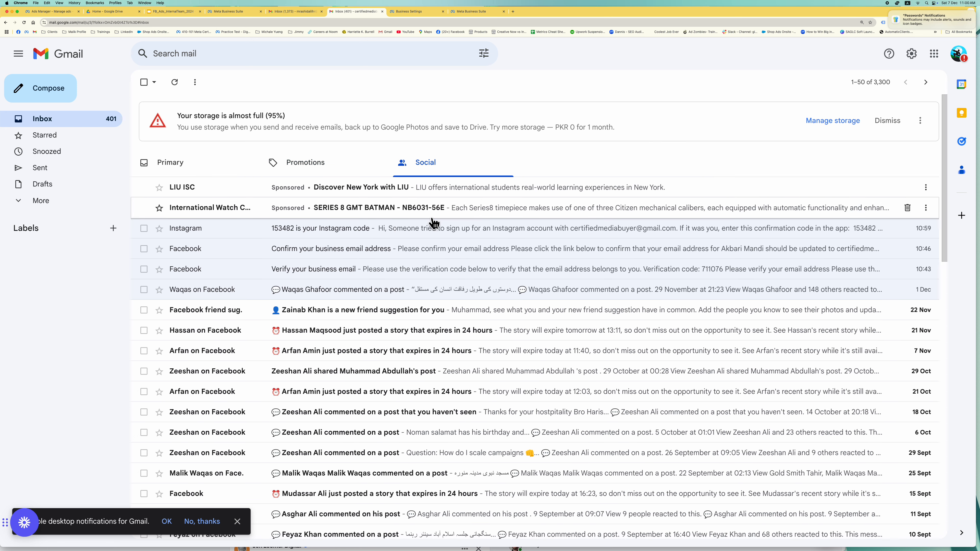
pyautogui.click(448, 213)
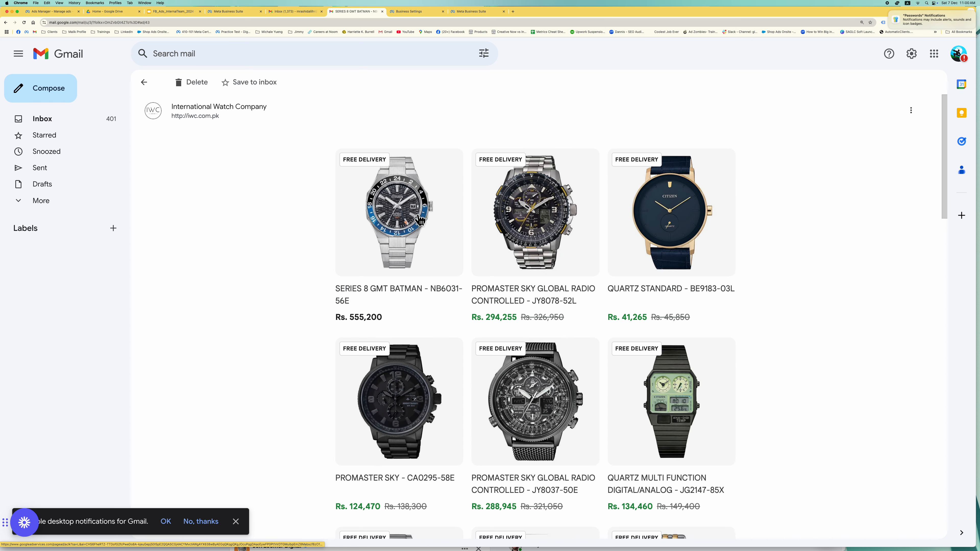
pyautogui.click(145, 82)
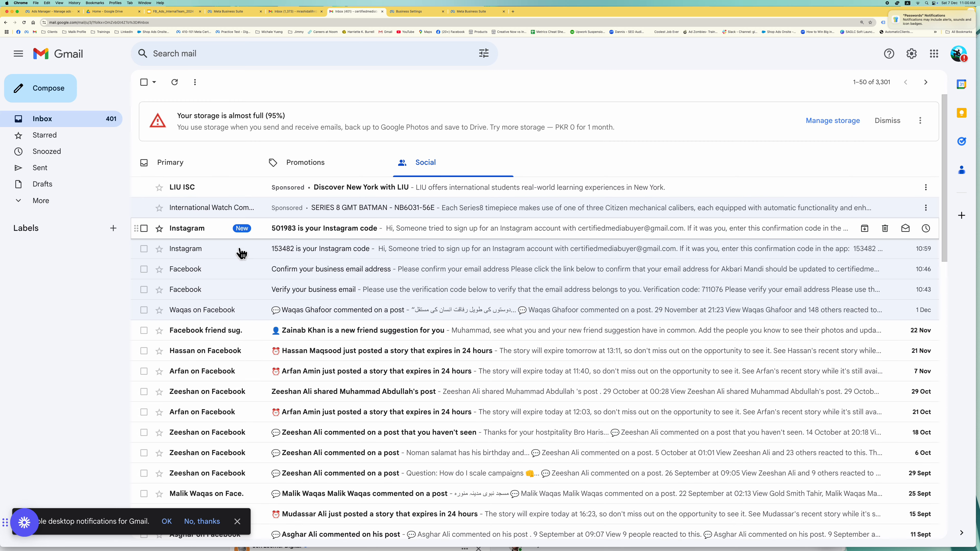
# - Open the newest Instagram confirmation-code email in Social and select the code in its subject
pyautogui.click(276, 170)
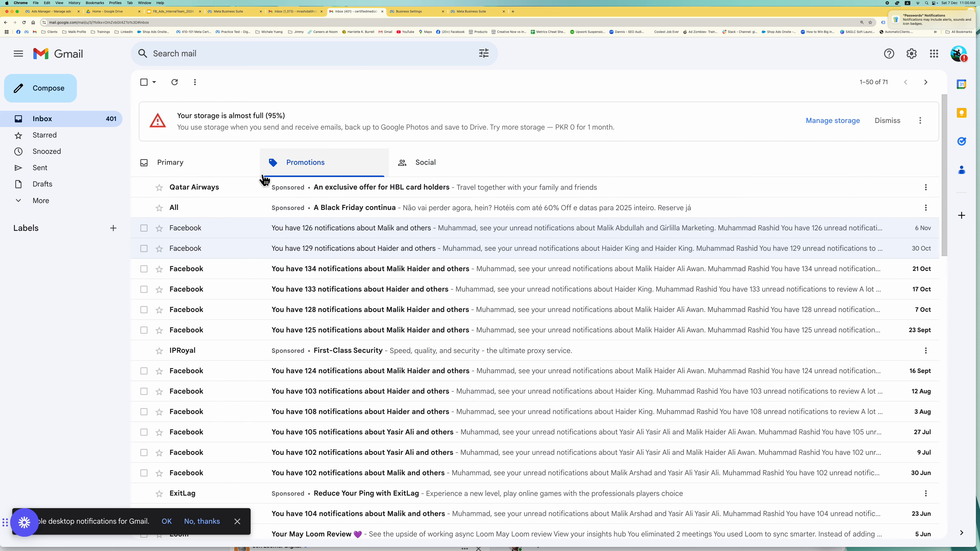
pyautogui.click(200, 174)
pyautogui.click(432, 166)
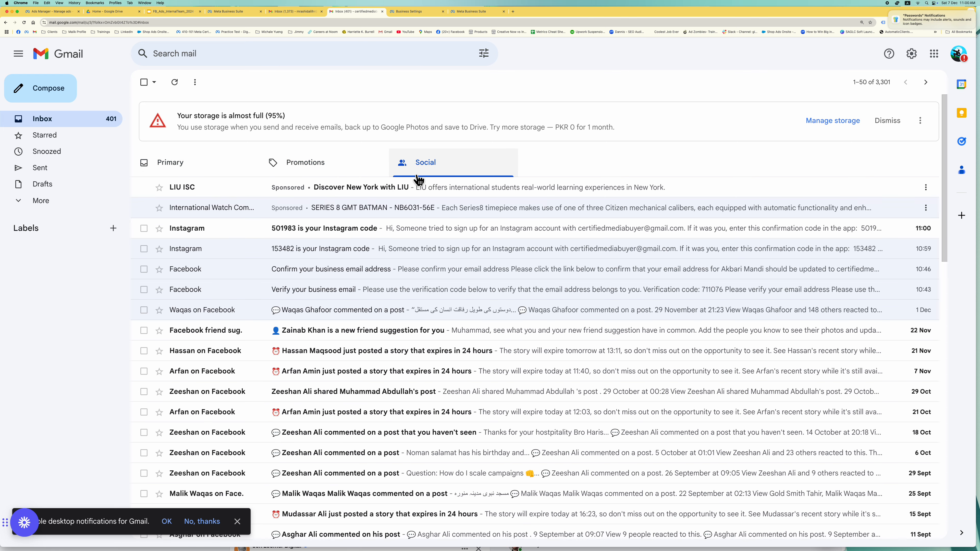
pyautogui.click(339, 233)
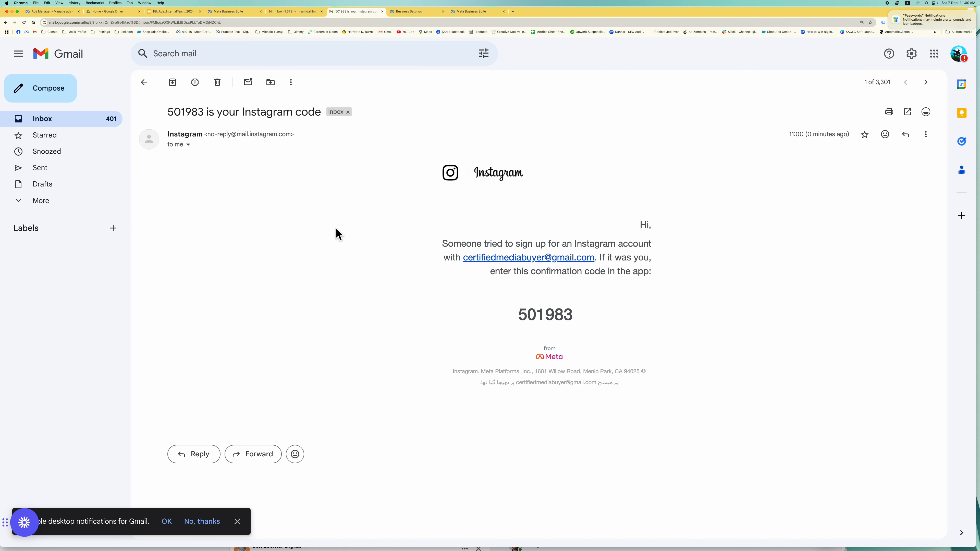
pyautogui.doubleClick(200, 116)
pyautogui.press('super+c')
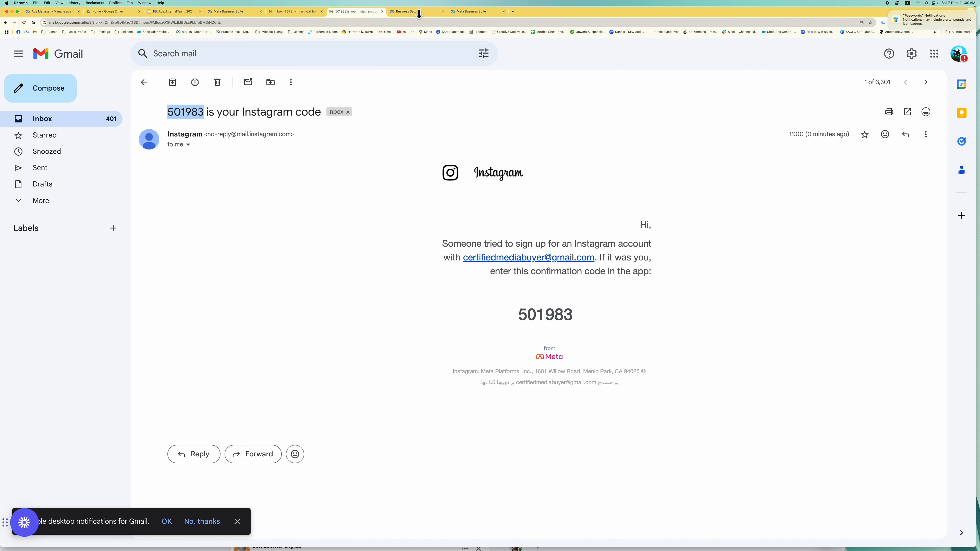
pyautogui.click(419, 14)
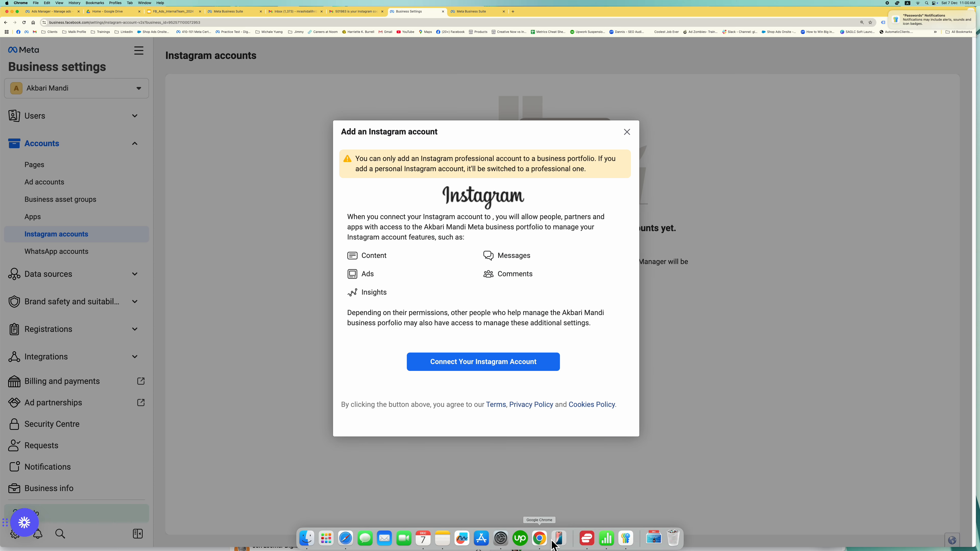
# - Paste the new confirmation code into the Instagram sign-up window, submit it, then go back
pyautogui.rightClick(549, 541)
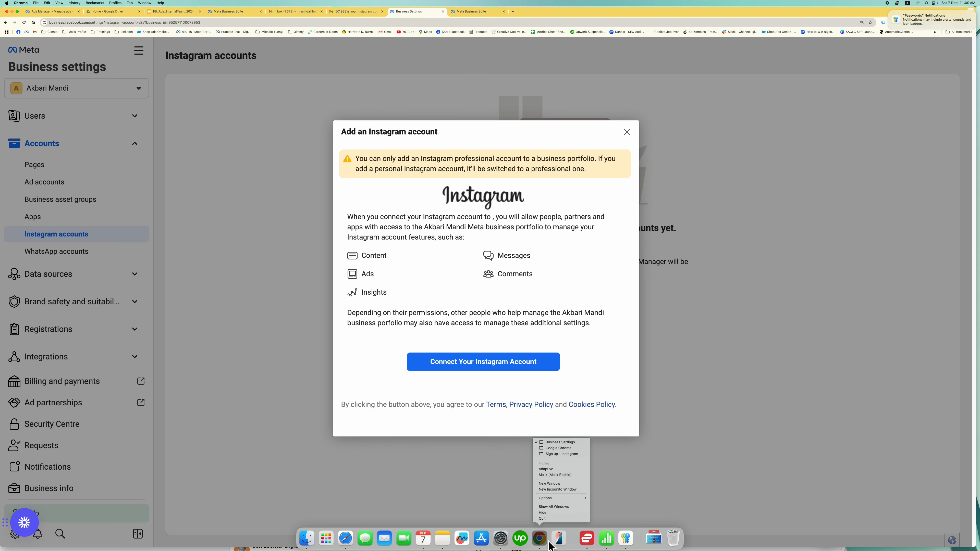
pyautogui.click(560, 455)
pyautogui.doubleClick(490, 195)
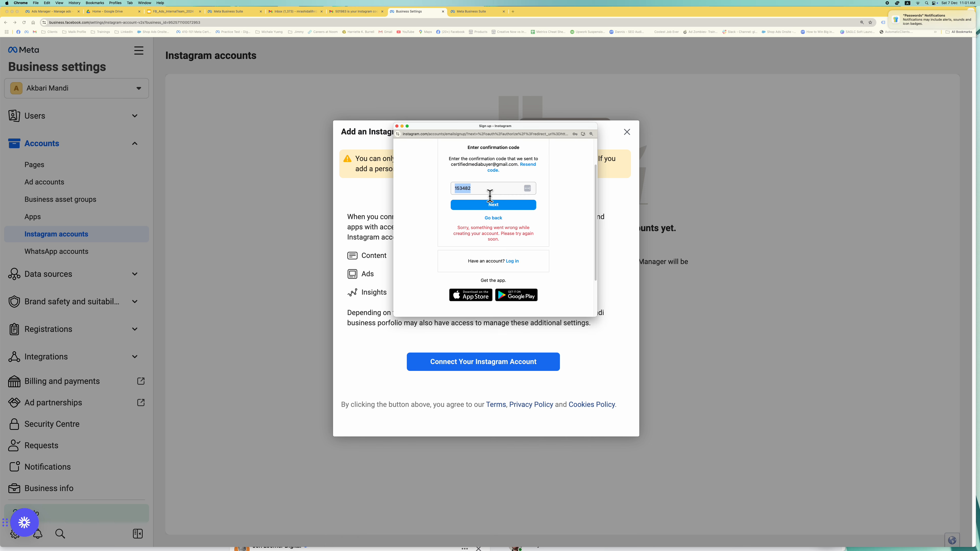
pyautogui.press('super+v')
pyautogui.click(497, 205)
pyautogui.click(506, 223)
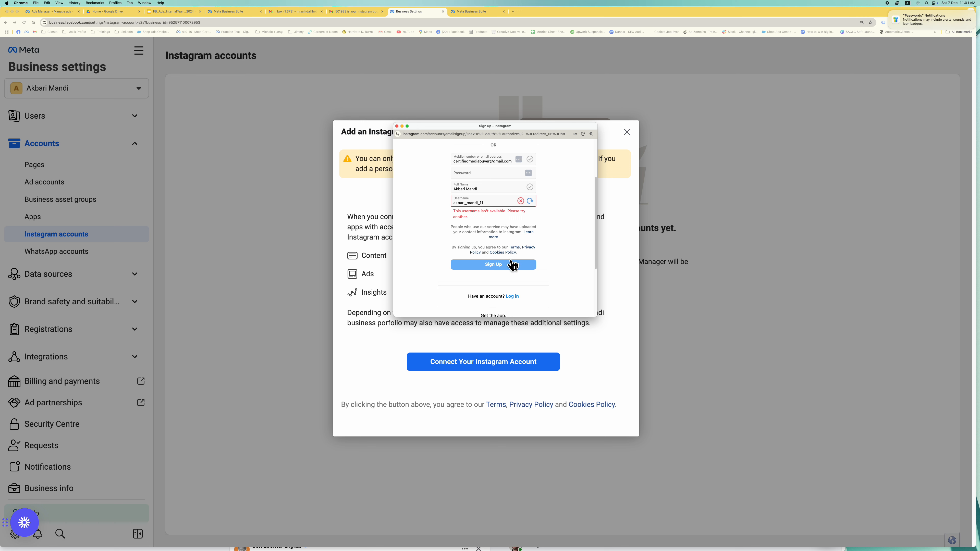
# - Try logging in to the existing Instagram account with its email and password
pyautogui.click(515, 296)
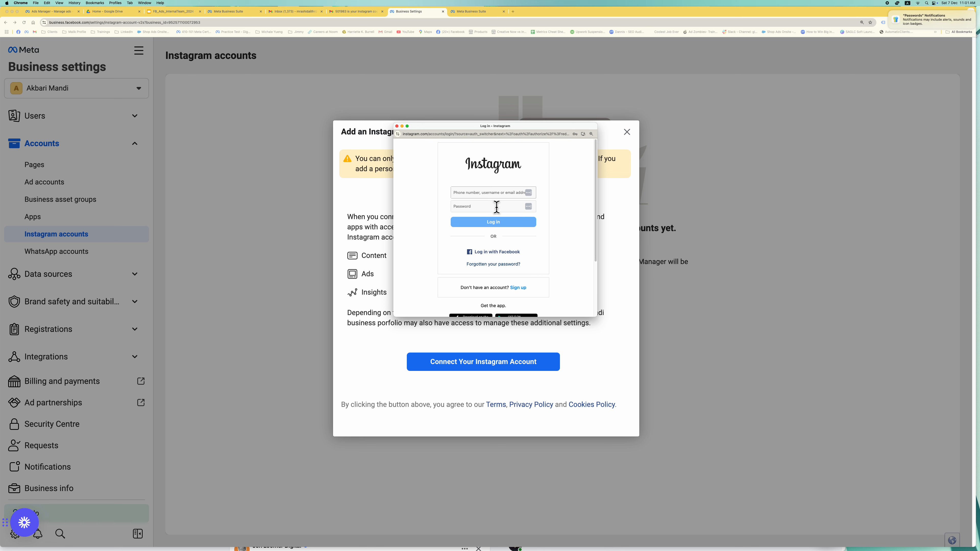
pyautogui.click(499, 195)
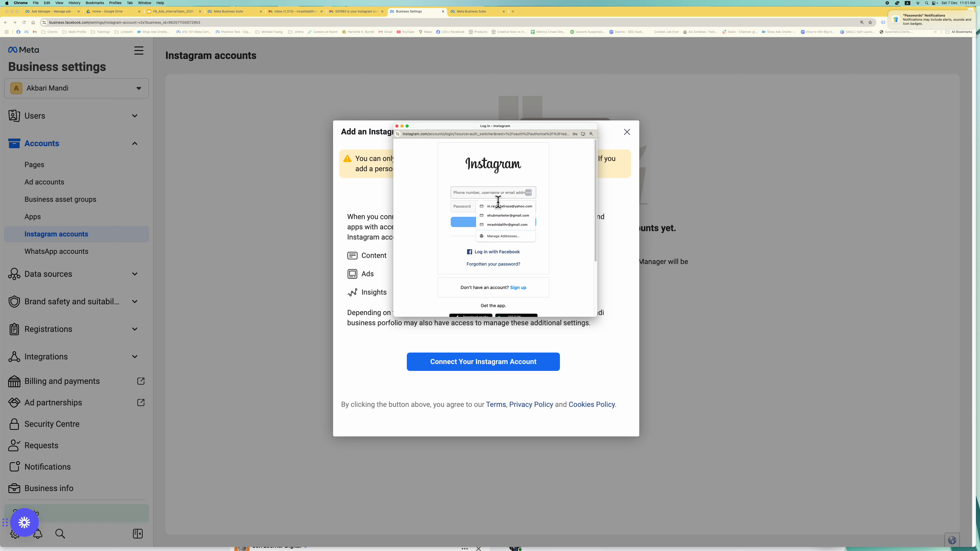
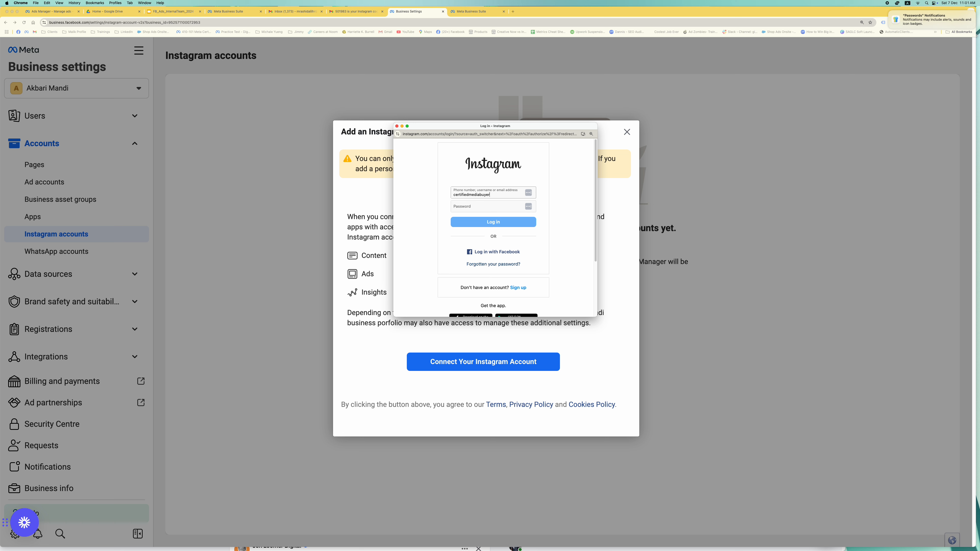
pyautogui.press('Tab')
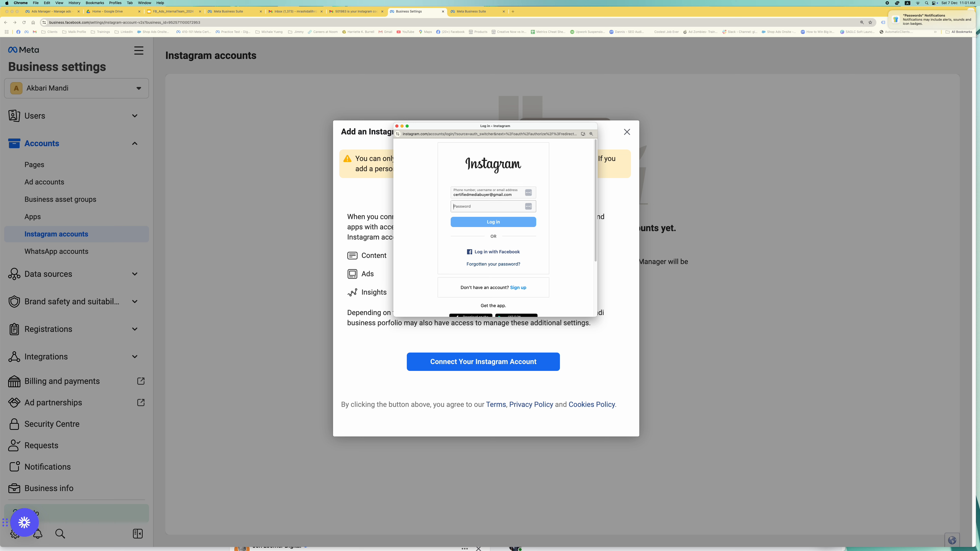
pyautogui.write('•••••••')
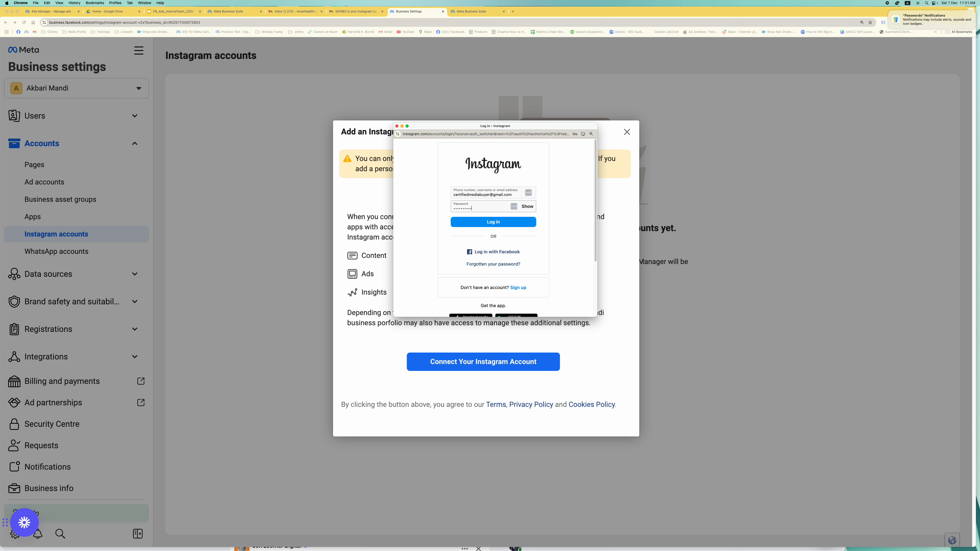
pyautogui.click(499, 223)
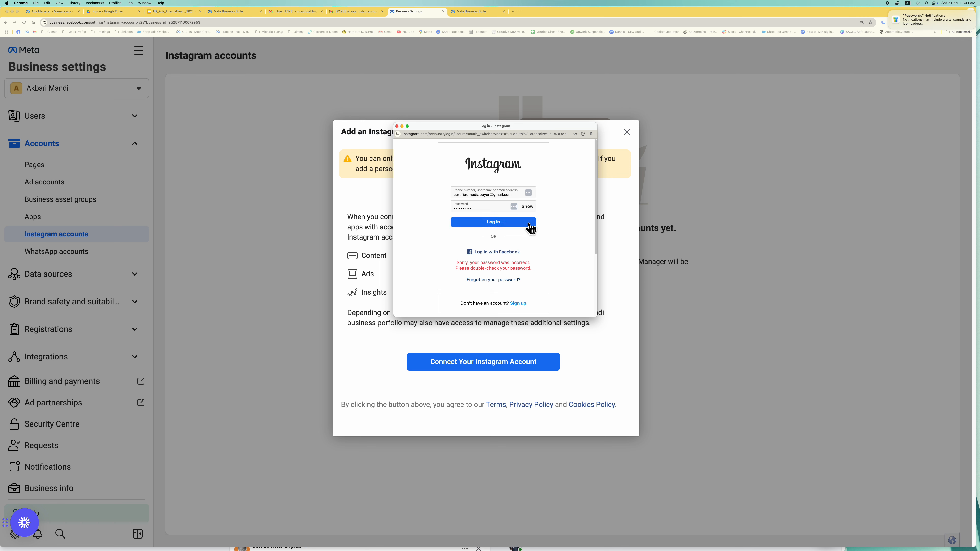
pyautogui.click(501, 281)
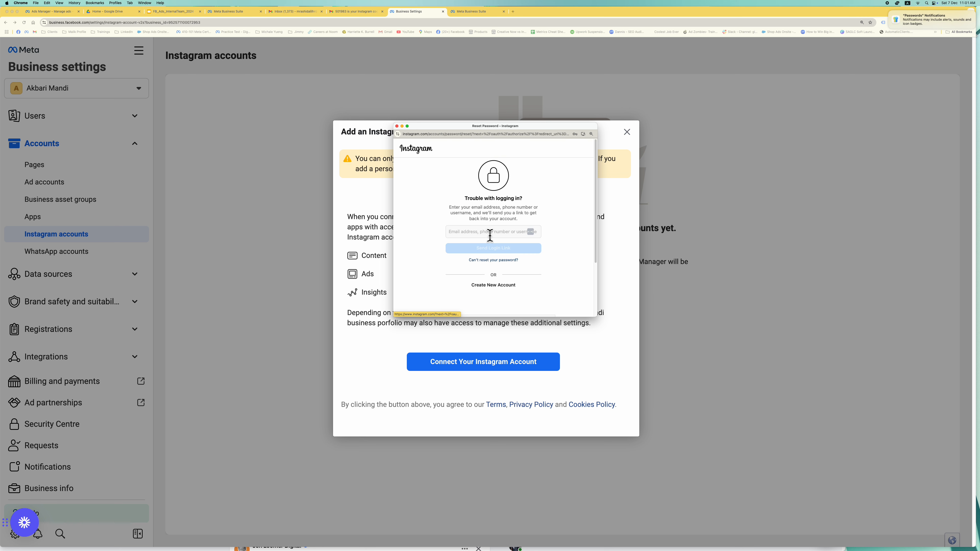
# - Request an Instagram login link for the account's Gmail address on the reset page
pyautogui.click(490, 235)
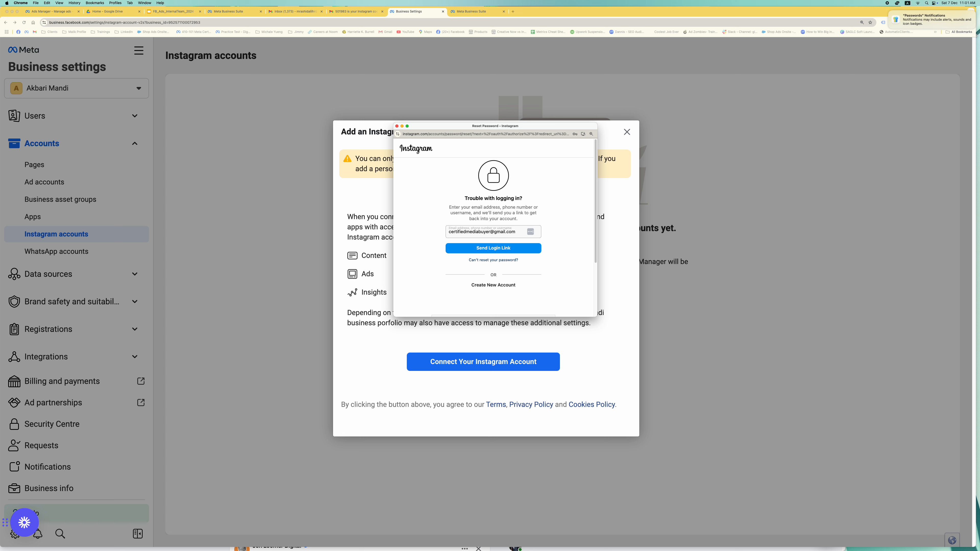
pyautogui.click(493, 249)
pyautogui.click(361, 13)
# - Find Instagram's new login-help email in the Primary inbox and follow its login link
pyautogui.click(146, 89)
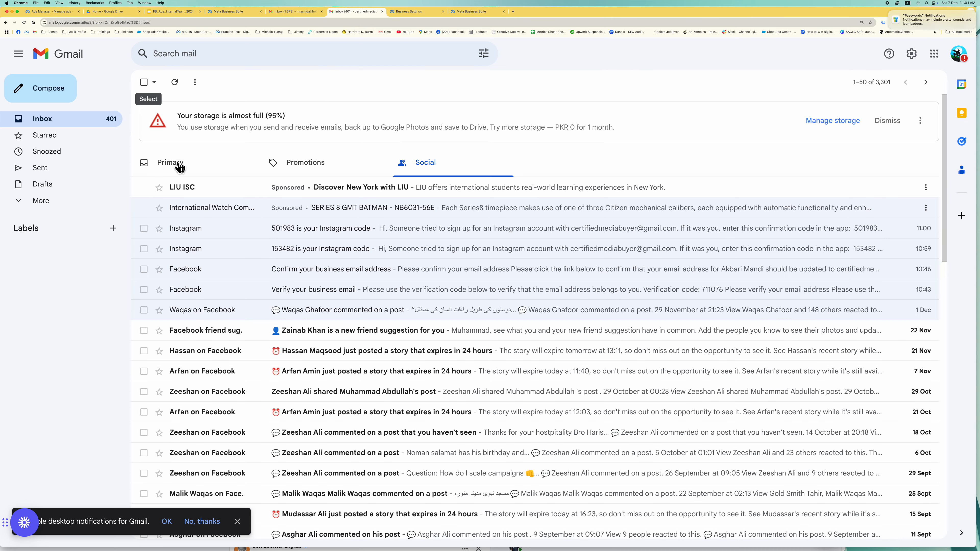
pyautogui.click(309, 193)
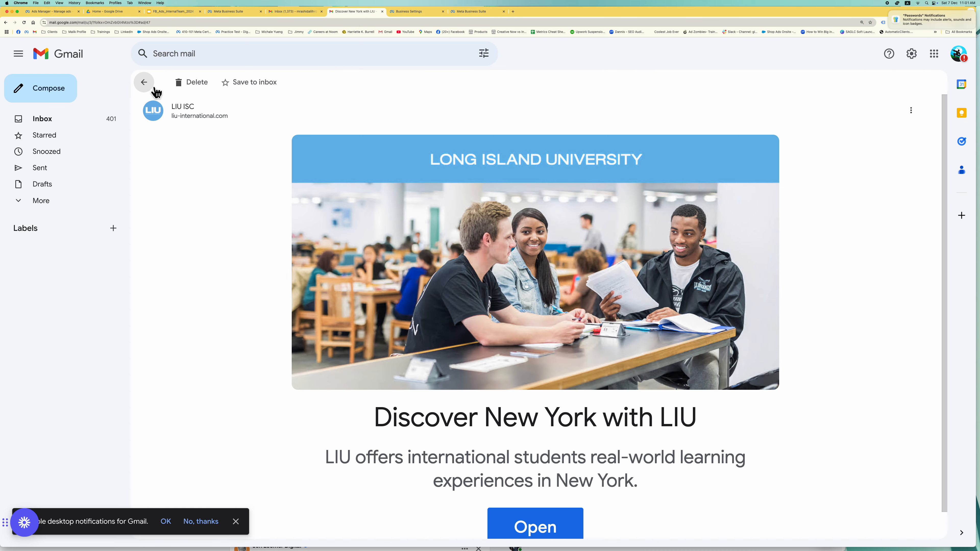
pyautogui.click(145, 83)
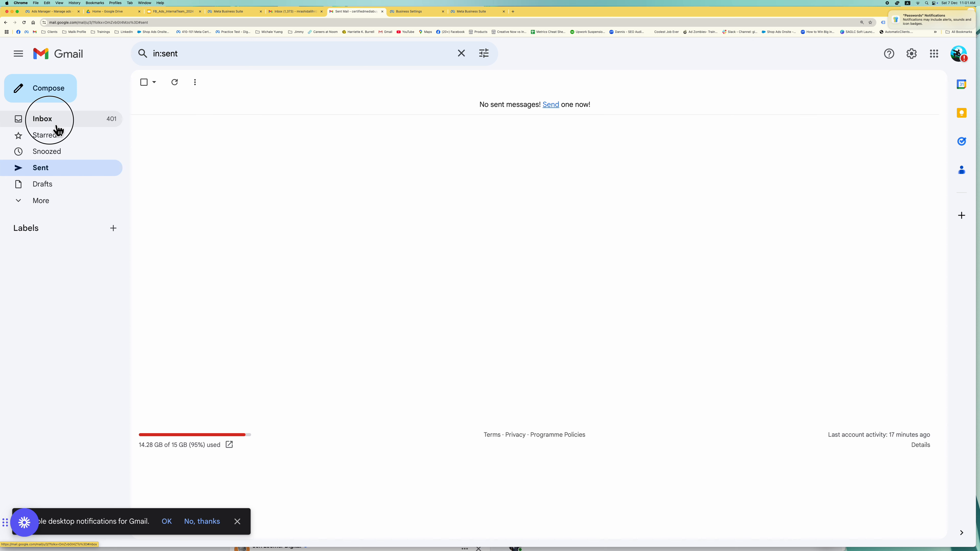
pyautogui.click(56, 123)
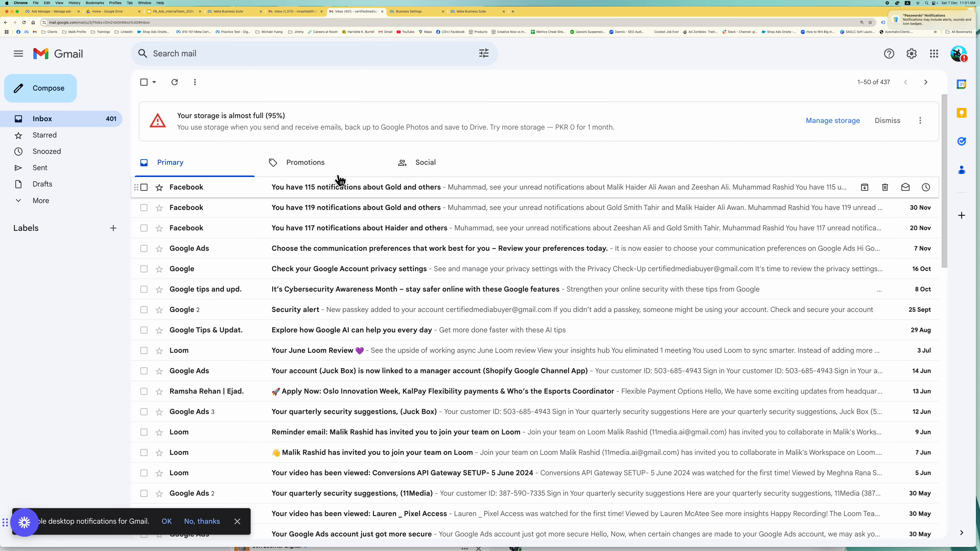
pyautogui.click(334, 193)
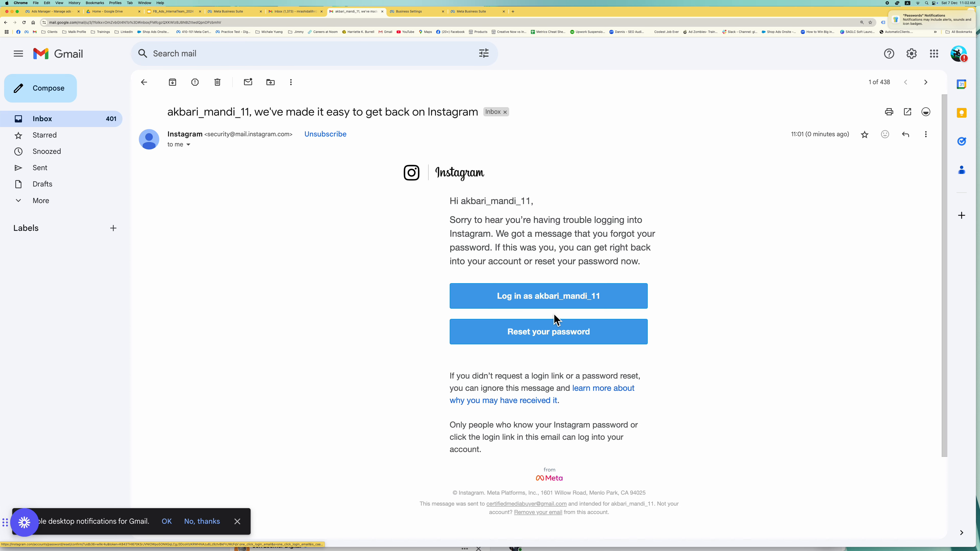
pyautogui.click(562, 309)
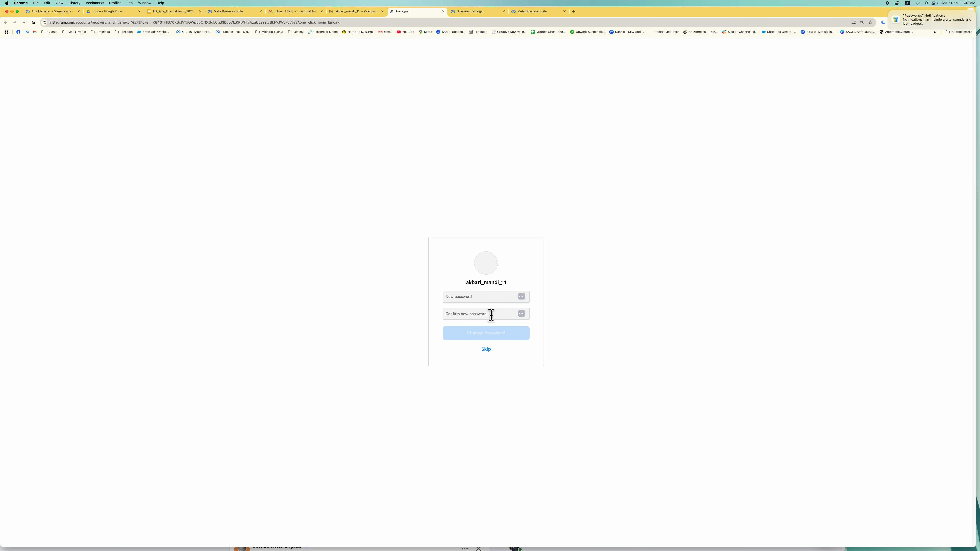
# - Enter and confirm a new Instagram account password and save it
pyautogui.click(493, 297)
pyautogui.write('**')
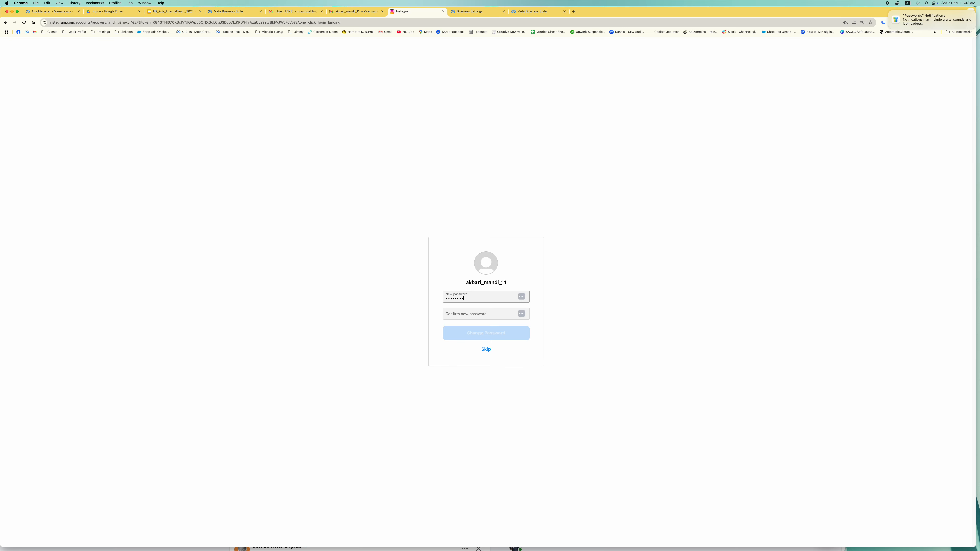
pyautogui.press('Tab')
pyautogui.write('*')
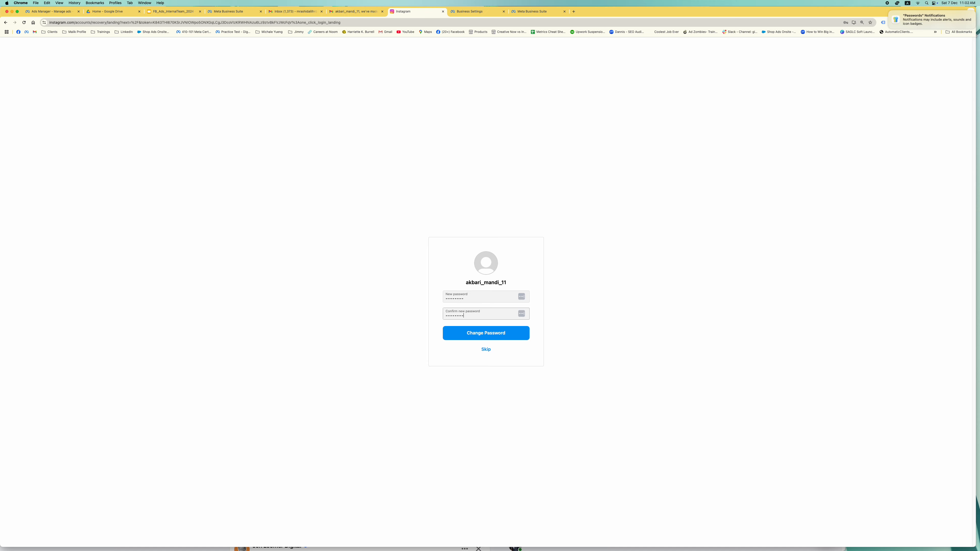
pyautogui.click(508, 339)
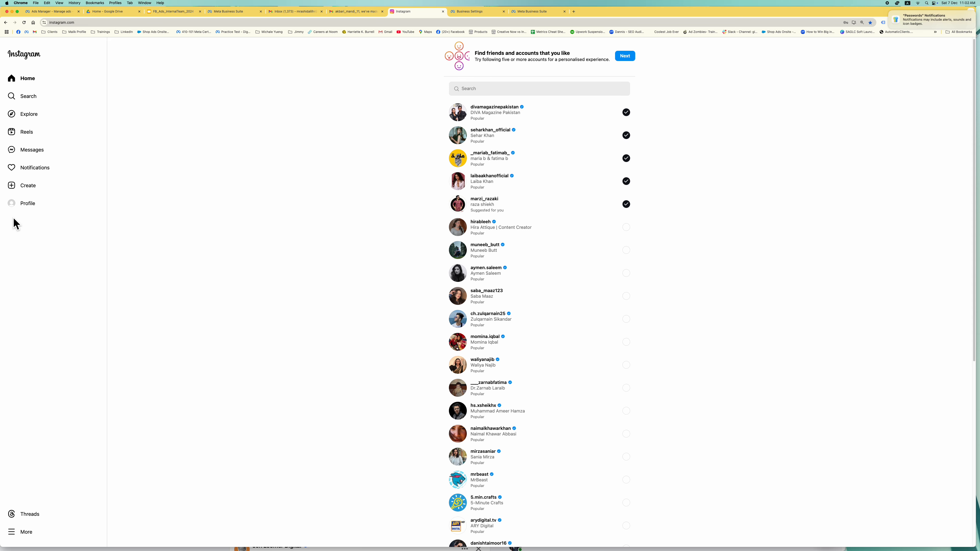
# - View the Akbari Mandi Instagram profile and its Edit Profile page, then return to Business Settings
pyautogui.click(22, 207)
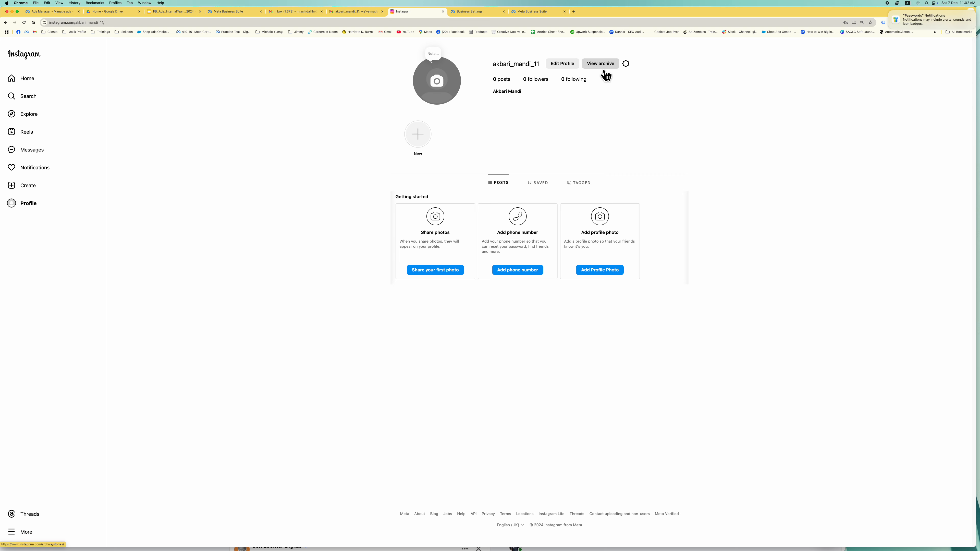
pyautogui.click(575, 66)
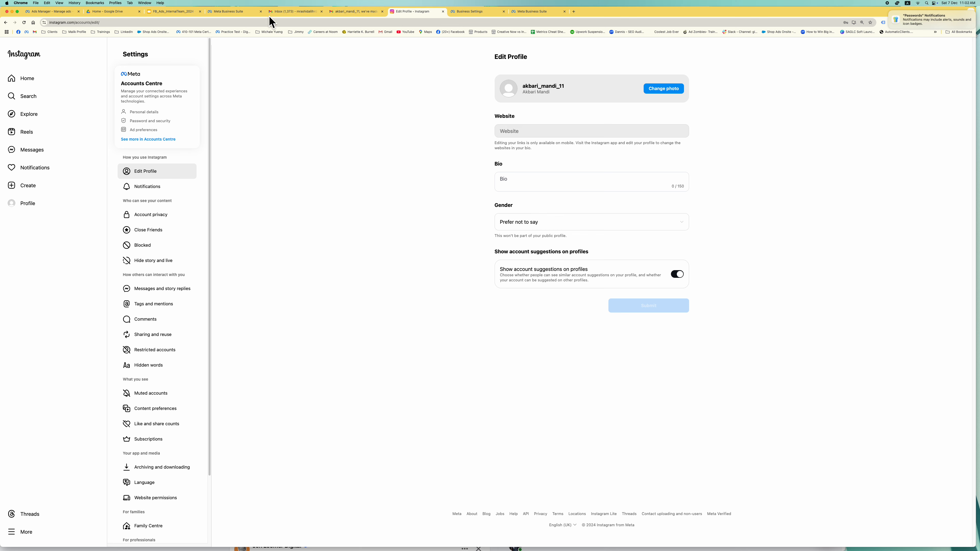
pyautogui.click(485, 20)
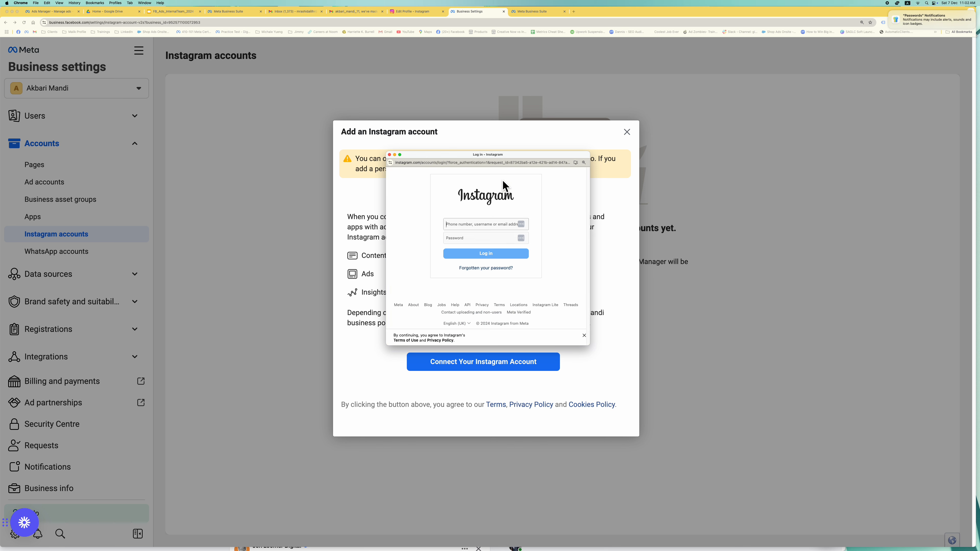
# - Log in to Instagram in the connect popup with the saved email and password, declining to save login info
pyautogui.click(490, 226)
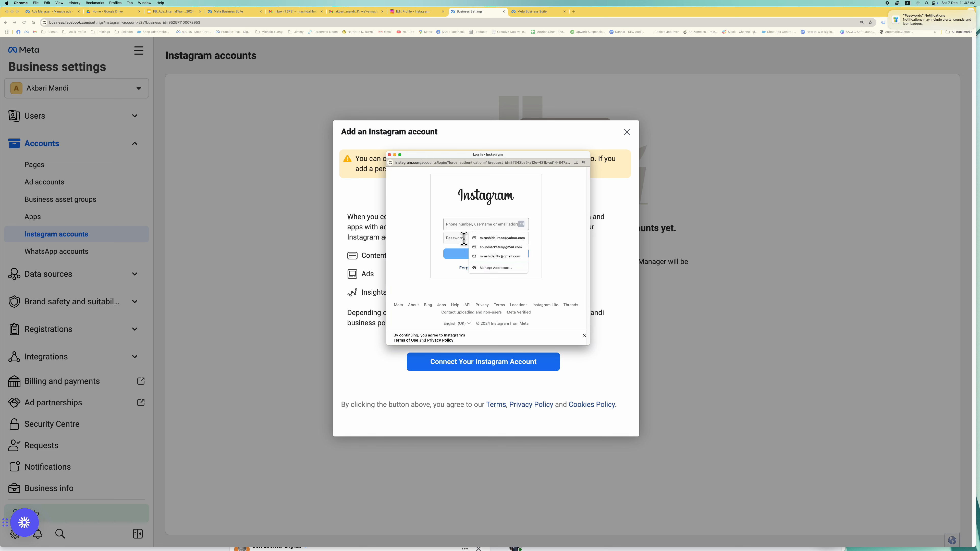
pyautogui.write('cerfi')
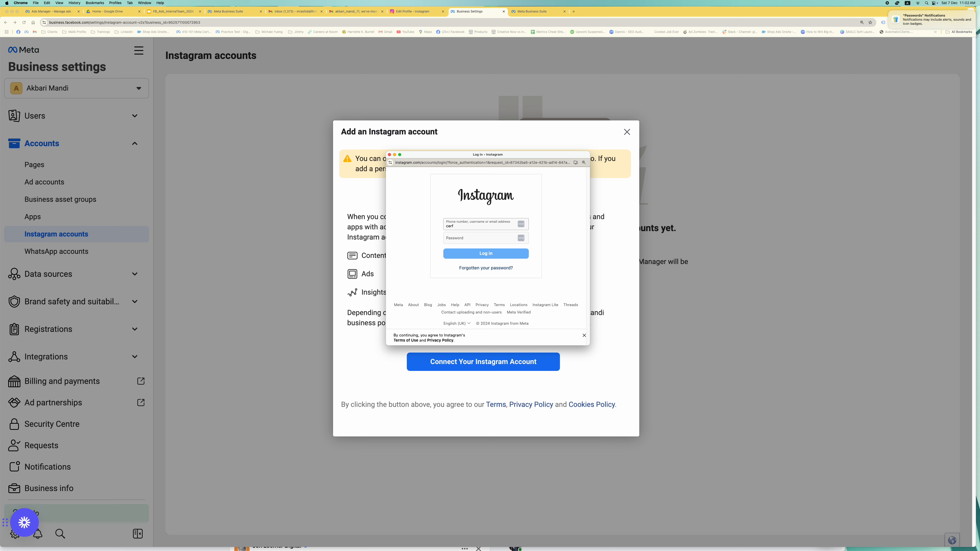
pyautogui.press('BackSpace')
pyautogui.click(474, 238)
pyautogui.write('*')
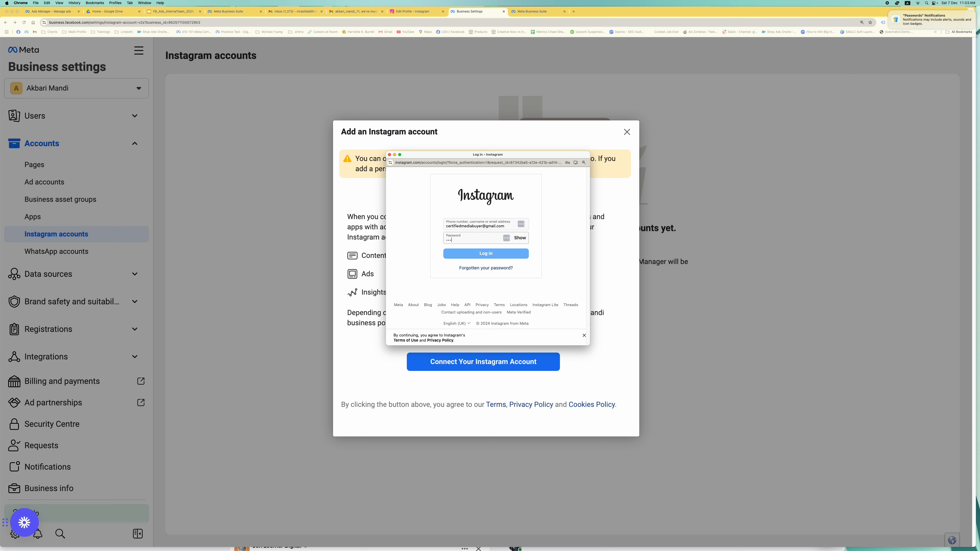
pyautogui.write('*****')
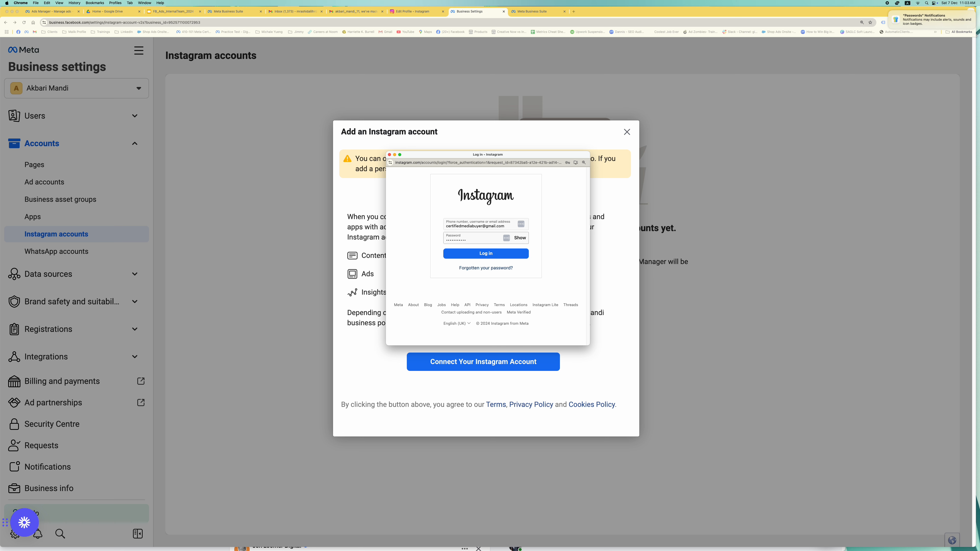
pyautogui.click(471, 255)
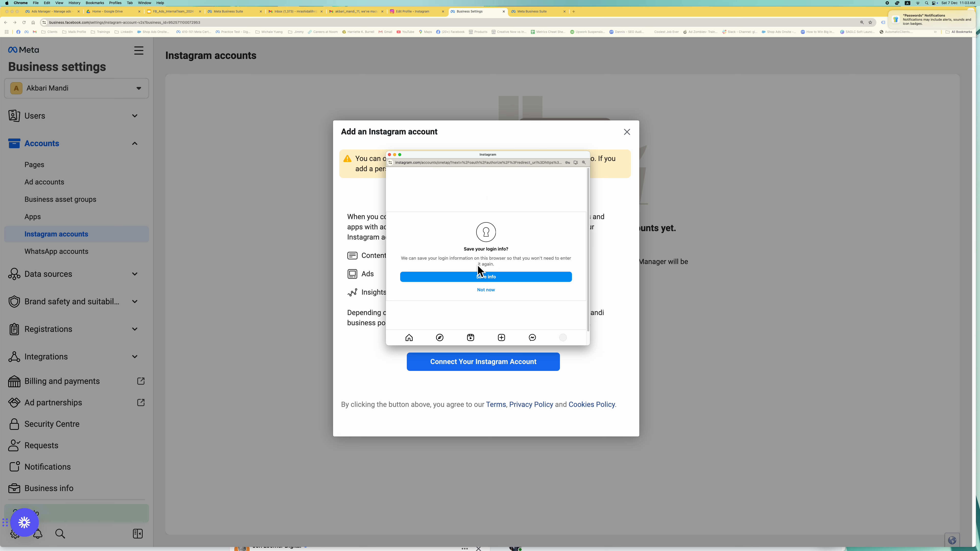
pyautogui.click(484, 290)
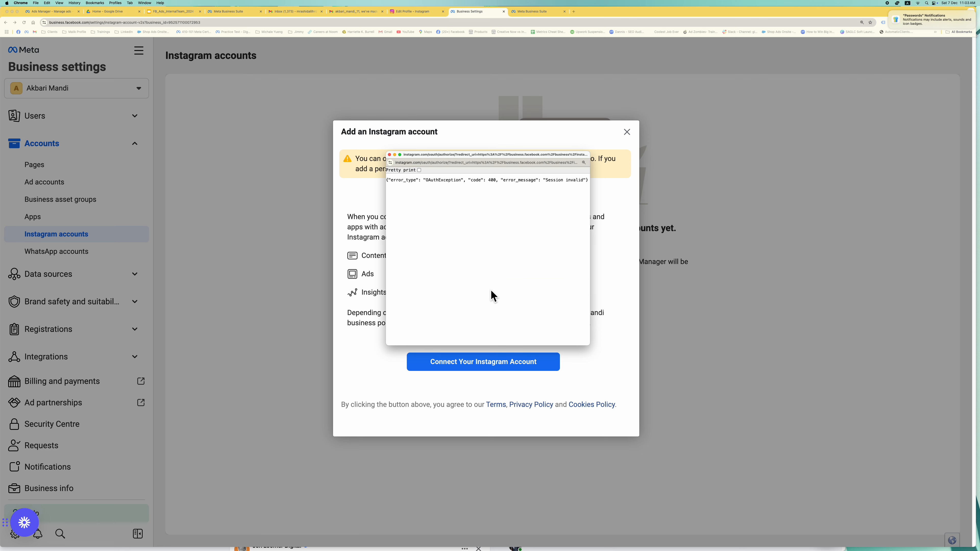
# - Toggle Pretty print on the 'Session invalid' error and close the login popup
pyautogui.click(419, 171)
pyautogui.click(419, 170)
pyautogui.click(389, 154)
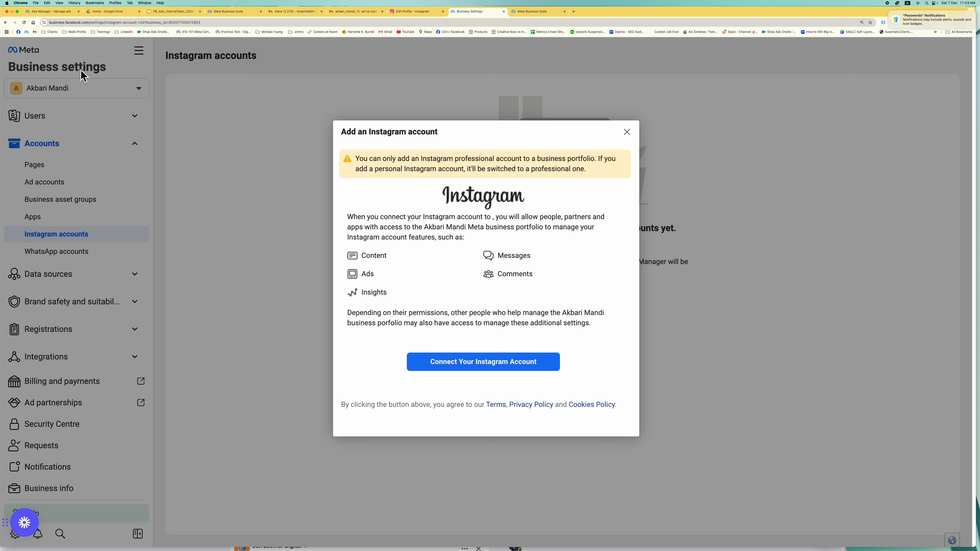
# - Reload the Instagram accounts page and reopen the Connect Your Instagram Account login popup
pyautogui.click(24, 23)
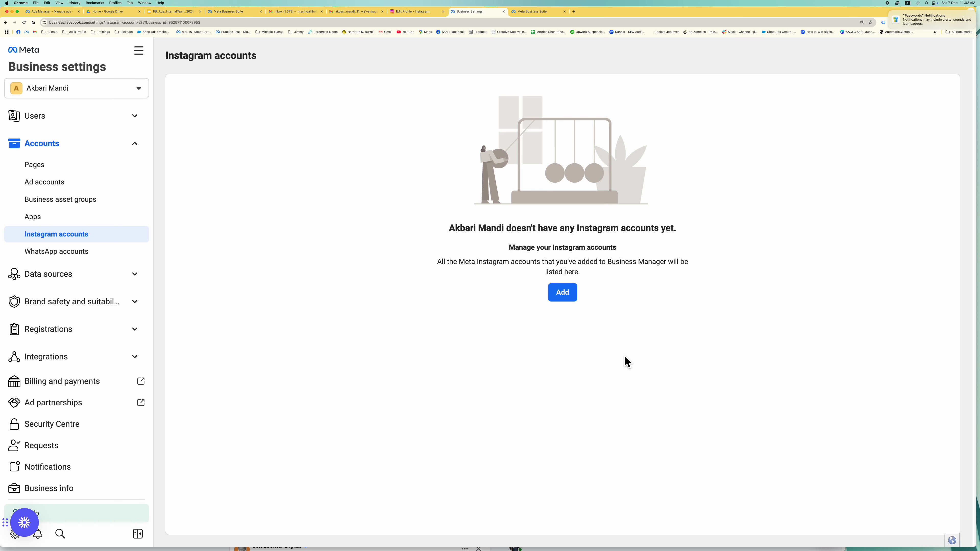
pyautogui.click(560, 294)
pyautogui.click(463, 365)
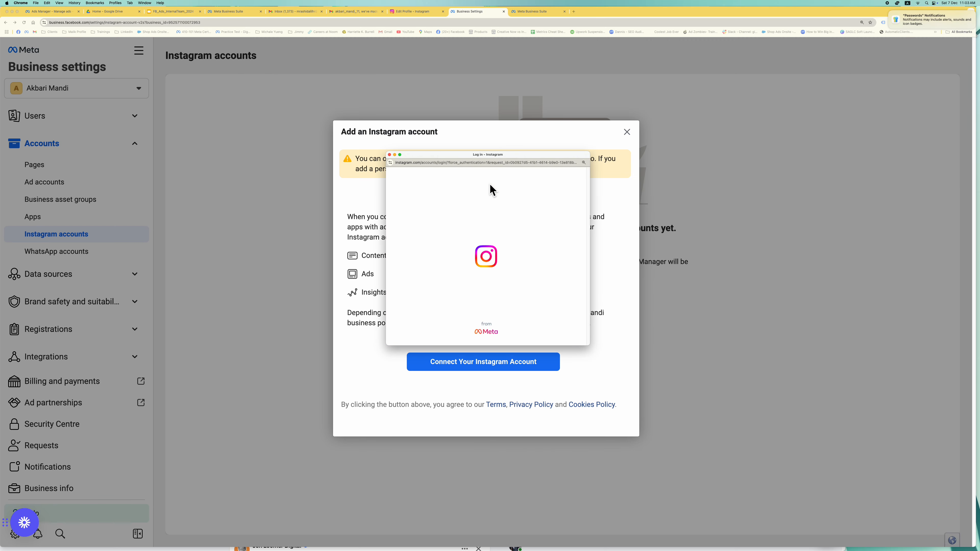
pyautogui.click(498, 228)
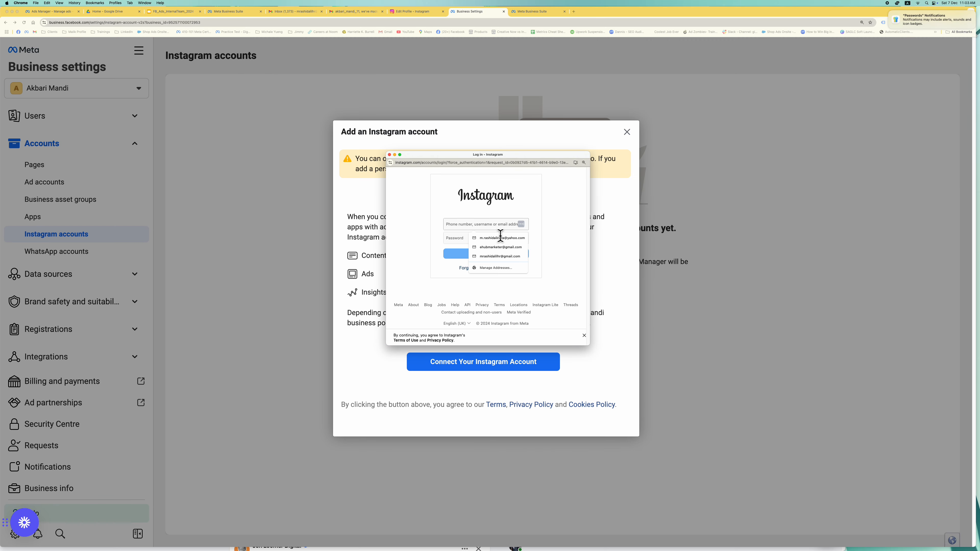
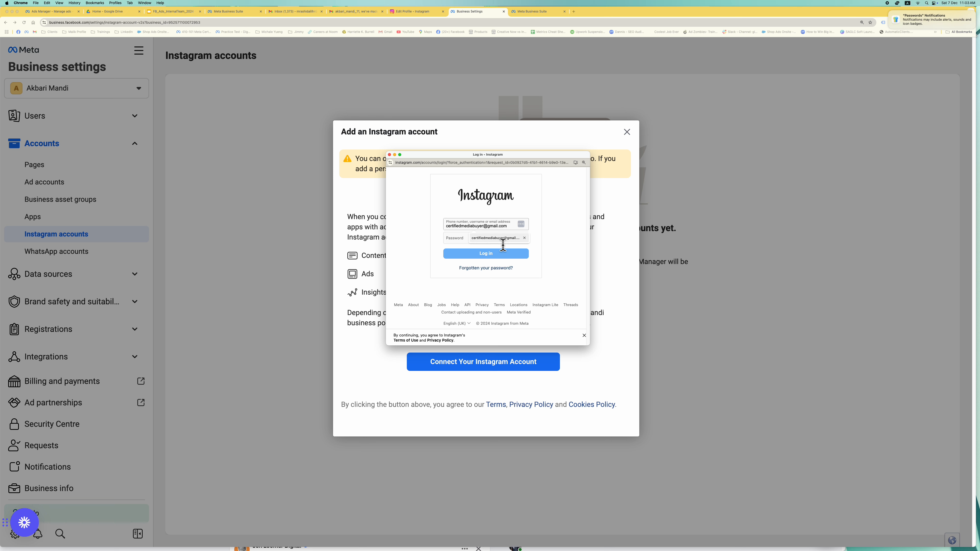
# - Log in to Instagram using the autofilled account email and the password
pyautogui.click(495, 240)
pyautogui.write('•')
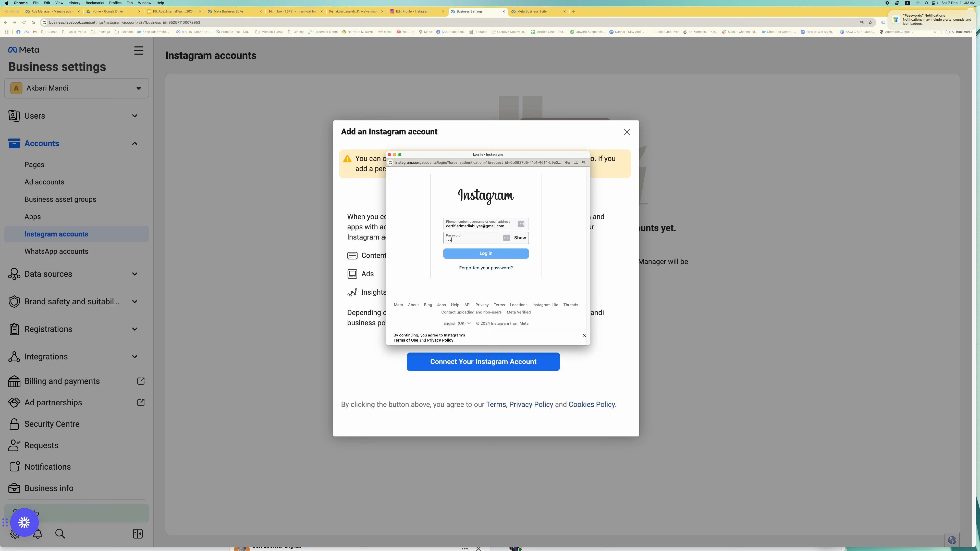
pyautogui.write('•••••')
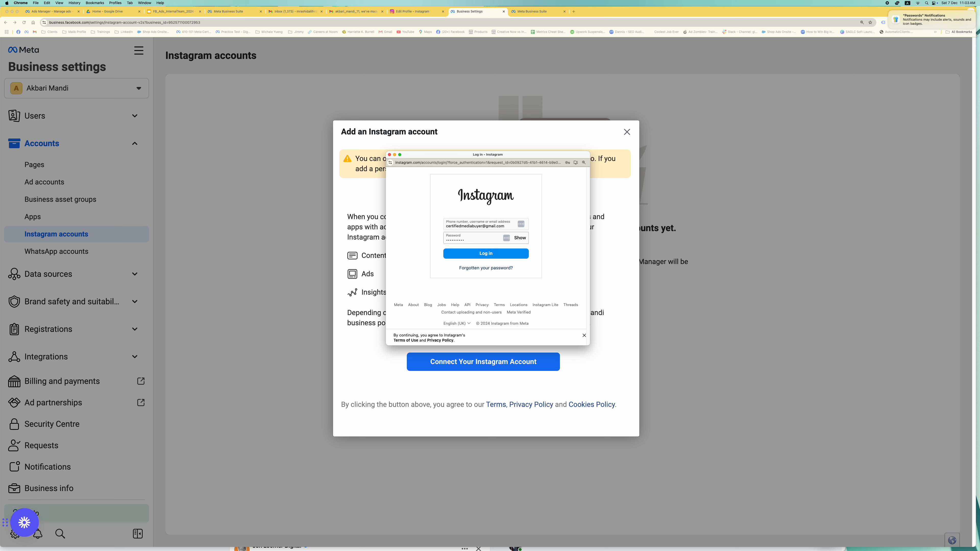
pyautogui.click(499, 254)
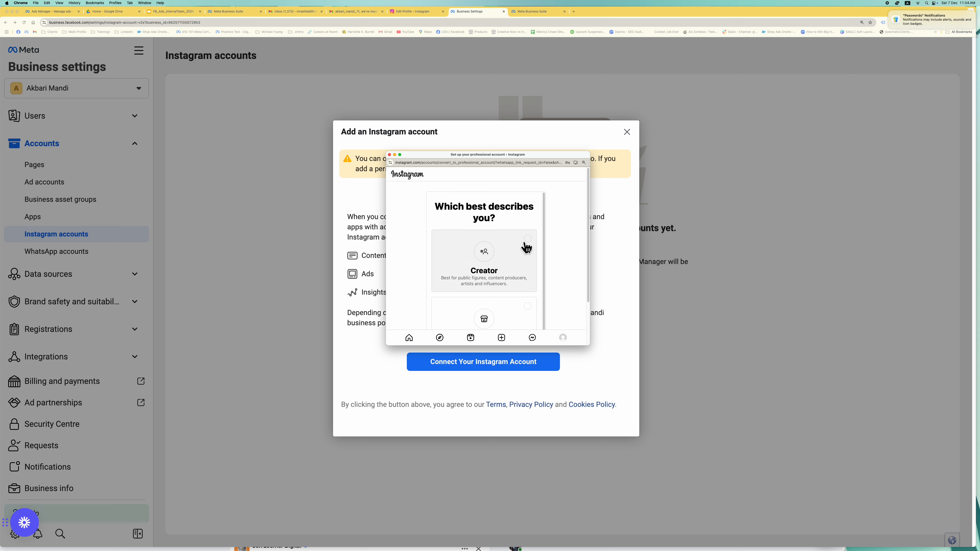
# - Choose Business as the Instagram account type and continue past the overview
pyautogui.scroll(-1, 525, 249)
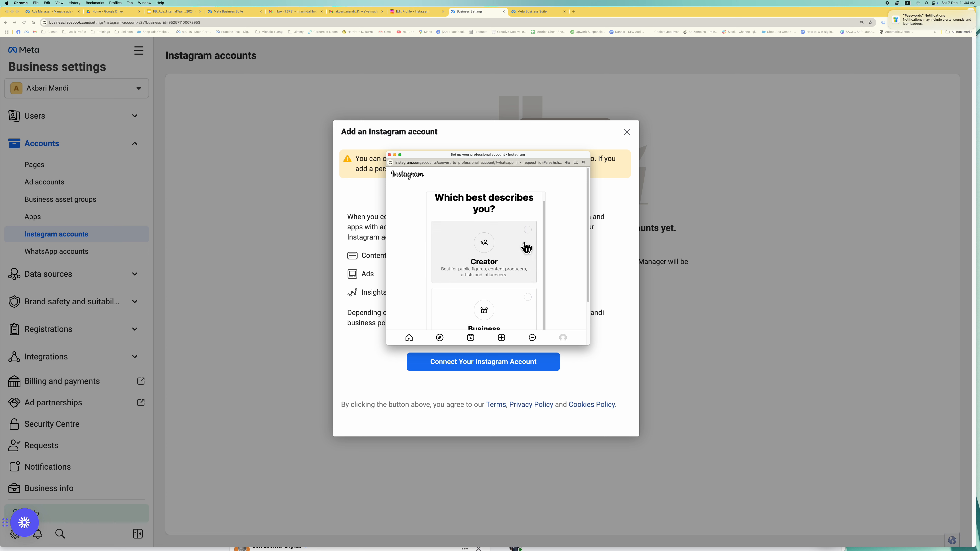
pyautogui.click(528, 298)
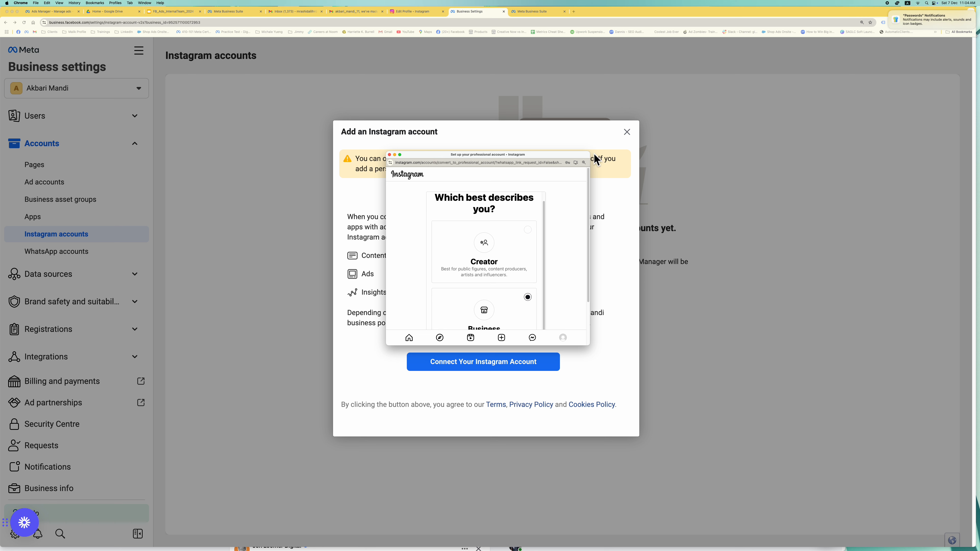
pyautogui.moveTo(594, 154); pyautogui.dragTo(701, 69)
pyautogui.click(609, 271)
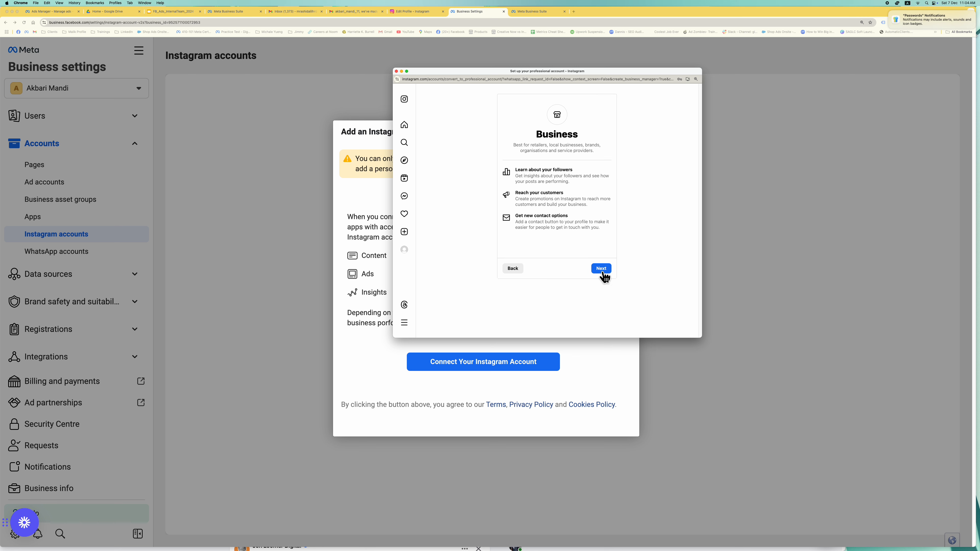
pyautogui.click(602, 270)
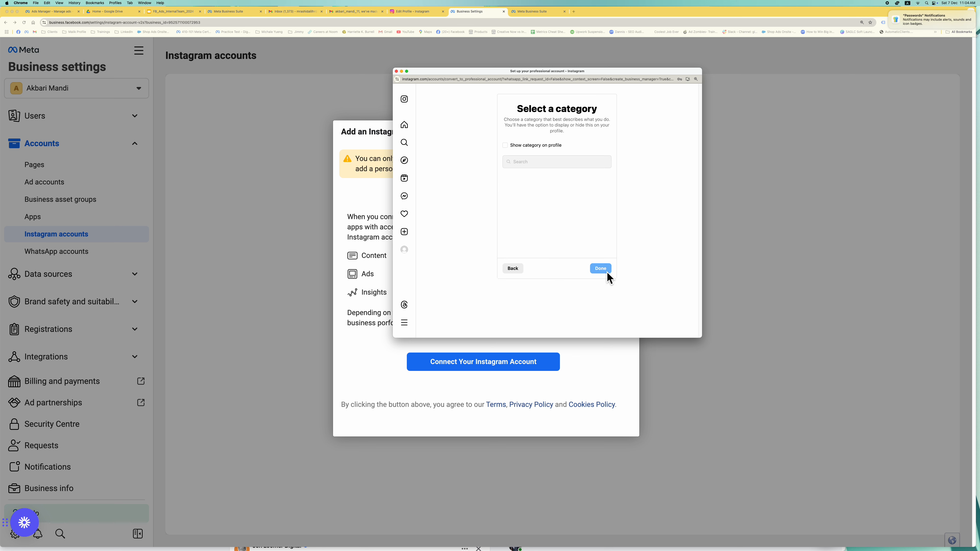
# - Set the business category to Product/service
pyautogui.click(558, 165)
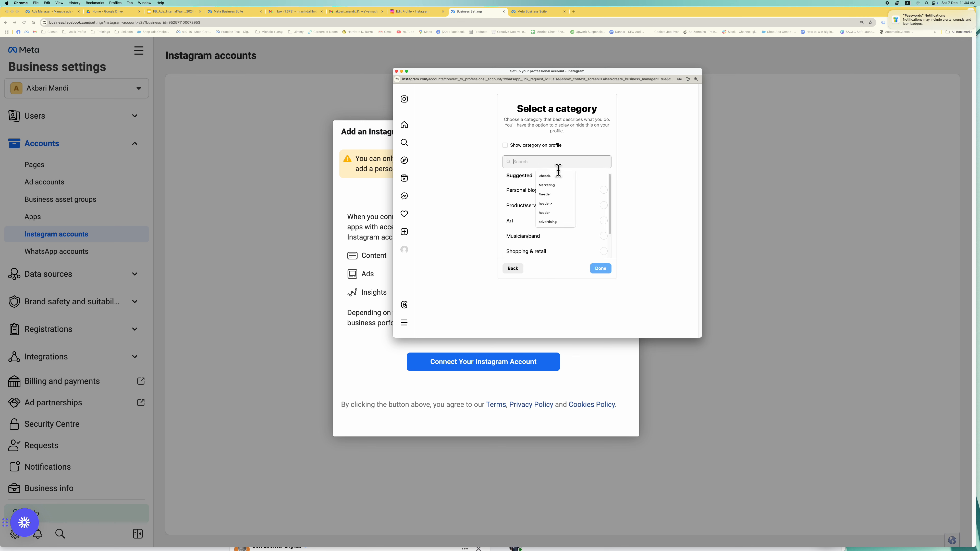
pyautogui.click(664, 238)
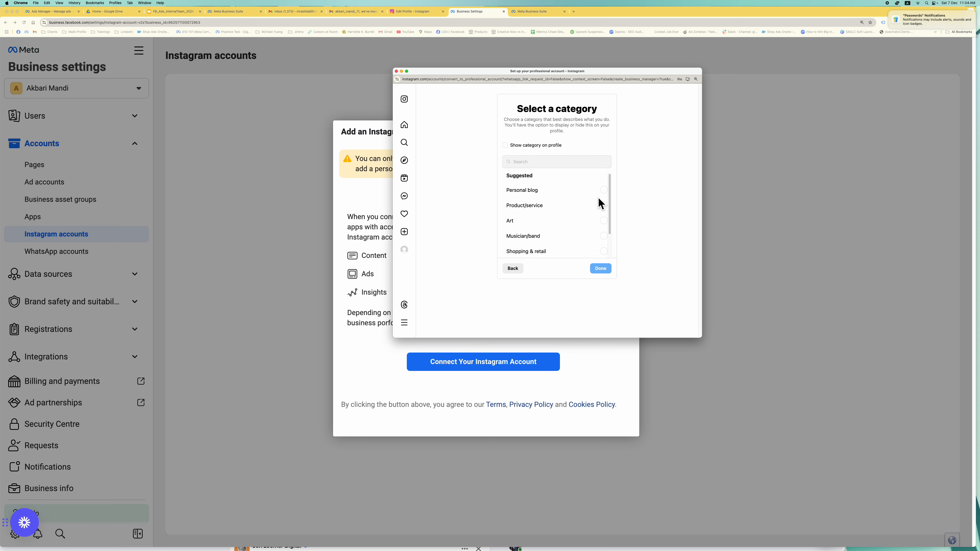
pyautogui.click(600, 211)
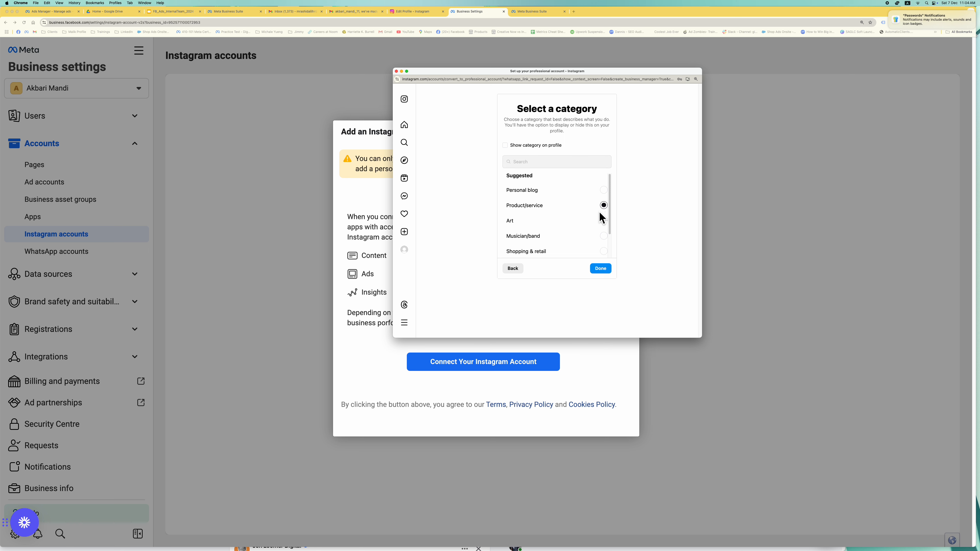
pyautogui.click(605, 268)
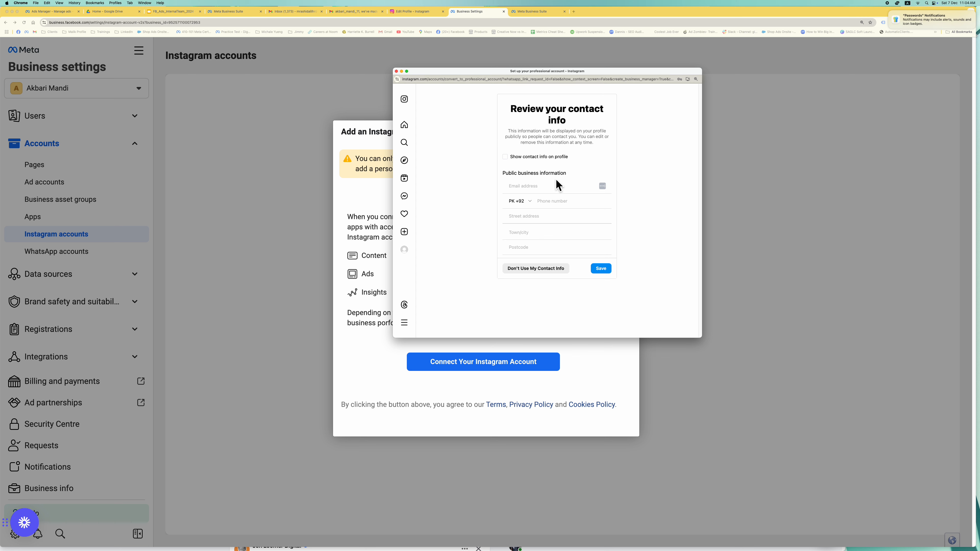
# - Skip adding public contact info and finish the business account setup
pyautogui.click(548, 203)
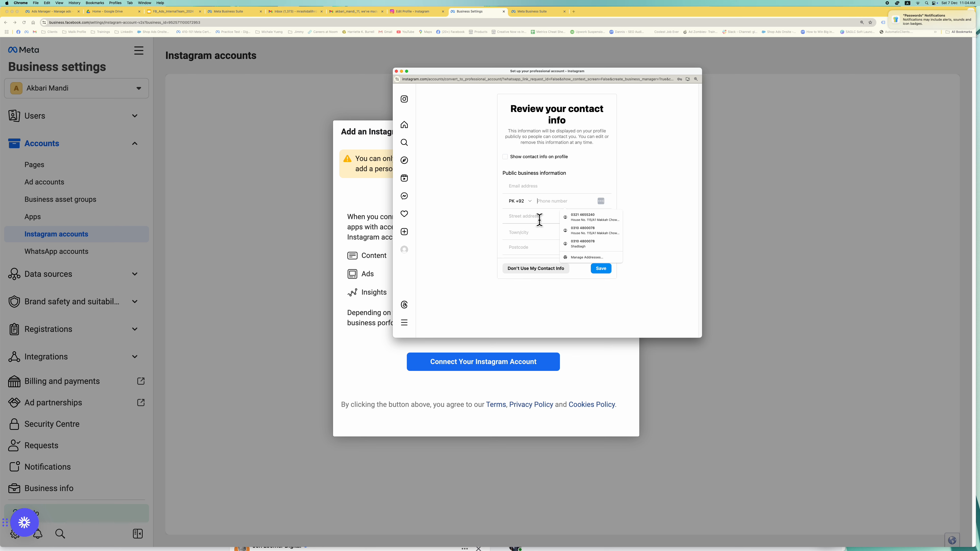
pyautogui.click(592, 292)
pyautogui.click(562, 272)
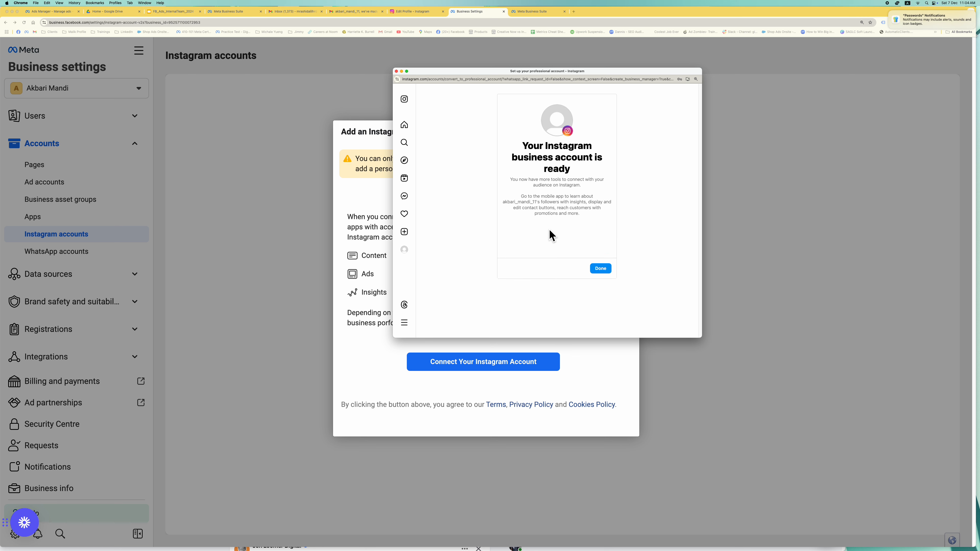
pyautogui.click(600, 268)
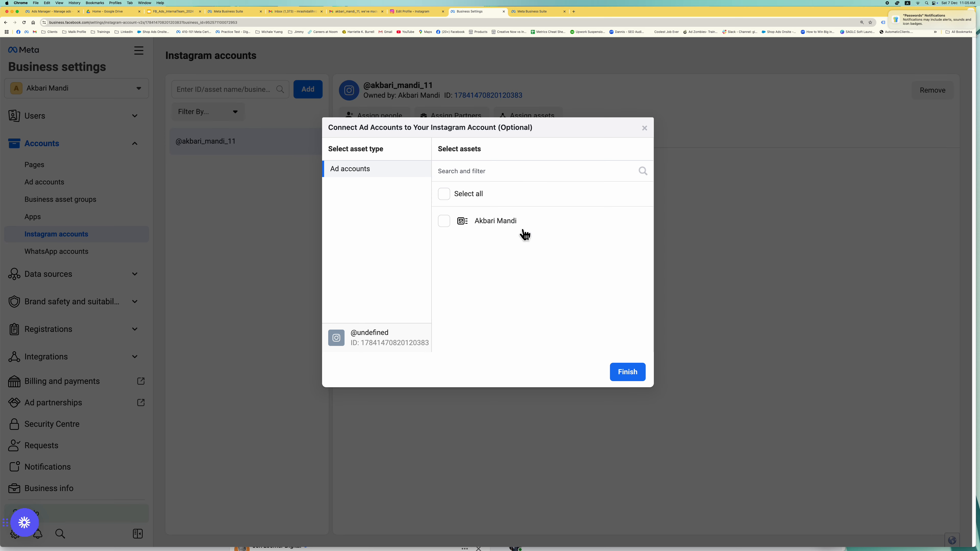
pyautogui.click(443, 193)
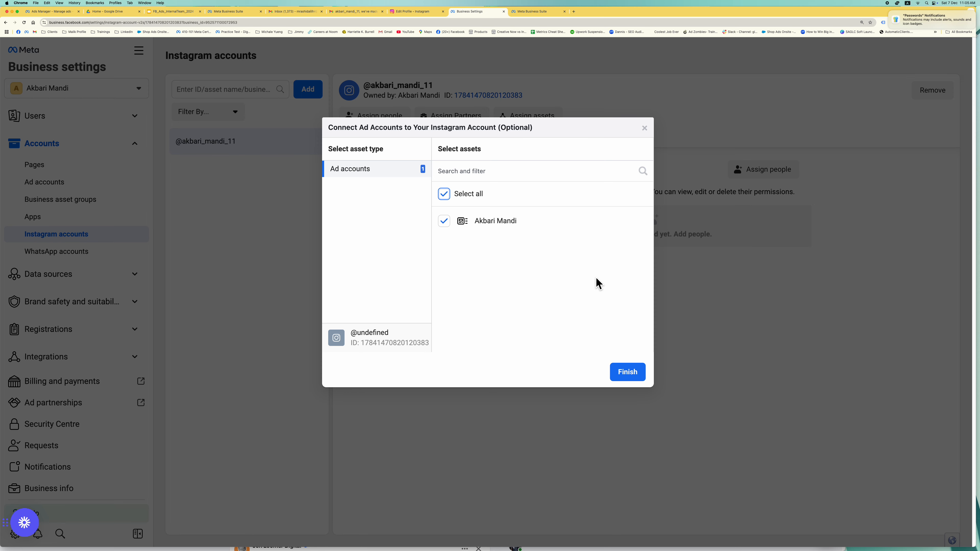
pyautogui.click(640, 376)
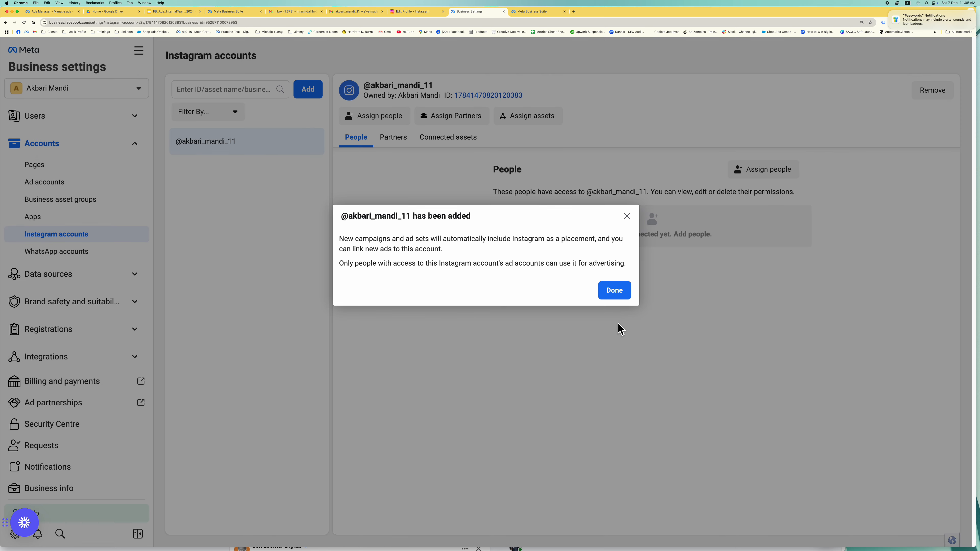
pyautogui.click(622, 295)
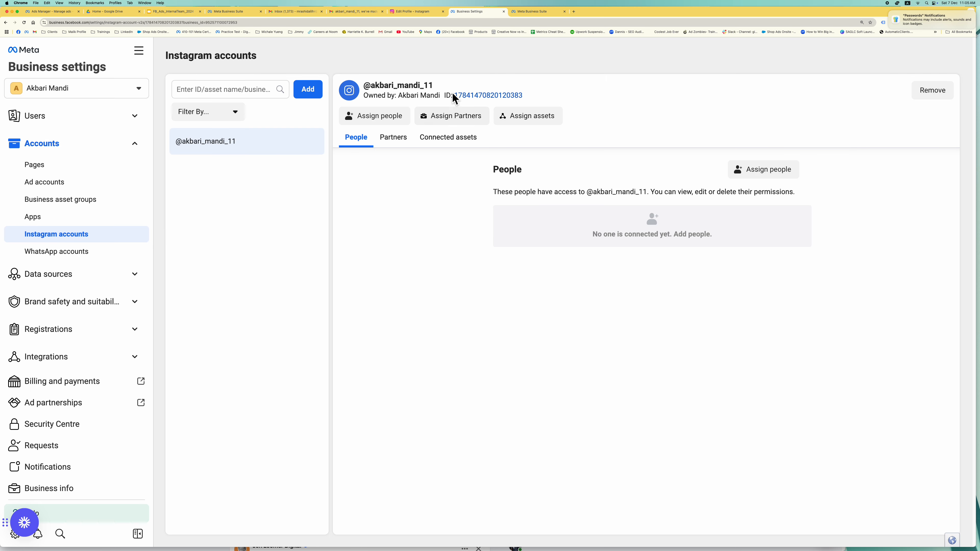
pyautogui.click(757, 175)
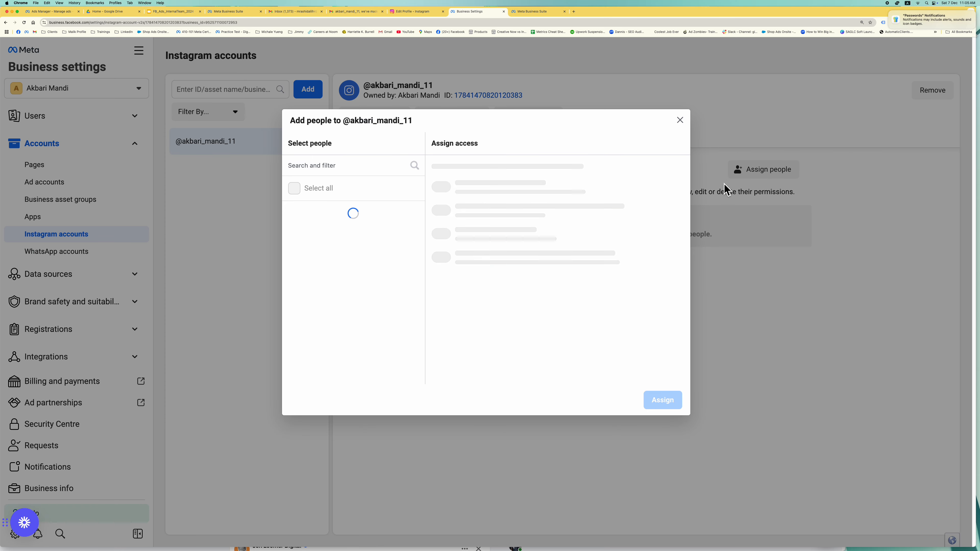
pyautogui.click(328, 214)
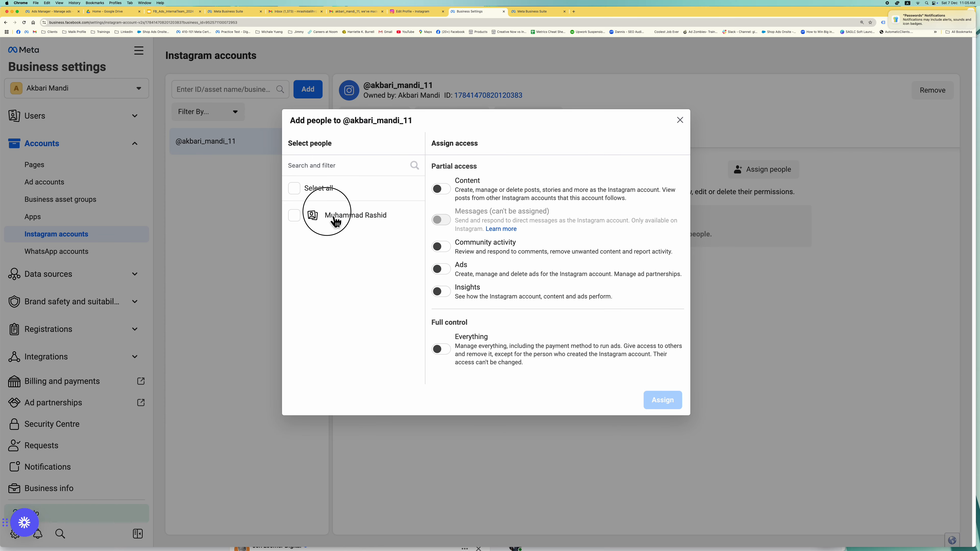
pyautogui.click(448, 190)
pyautogui.click(443, 246)
pyautogui.click(445, 268)
pyautogui.click(448, 290)
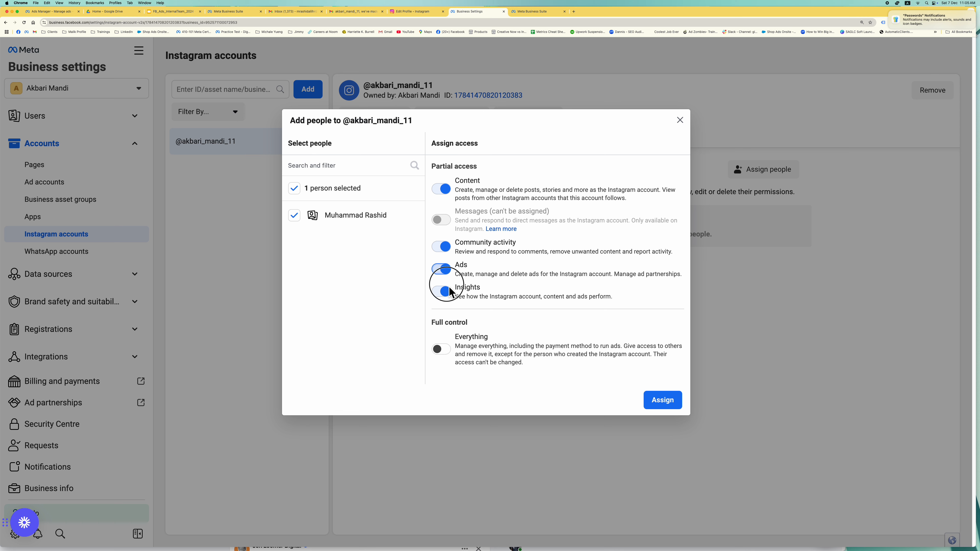
pyautogui.click(457, 354)
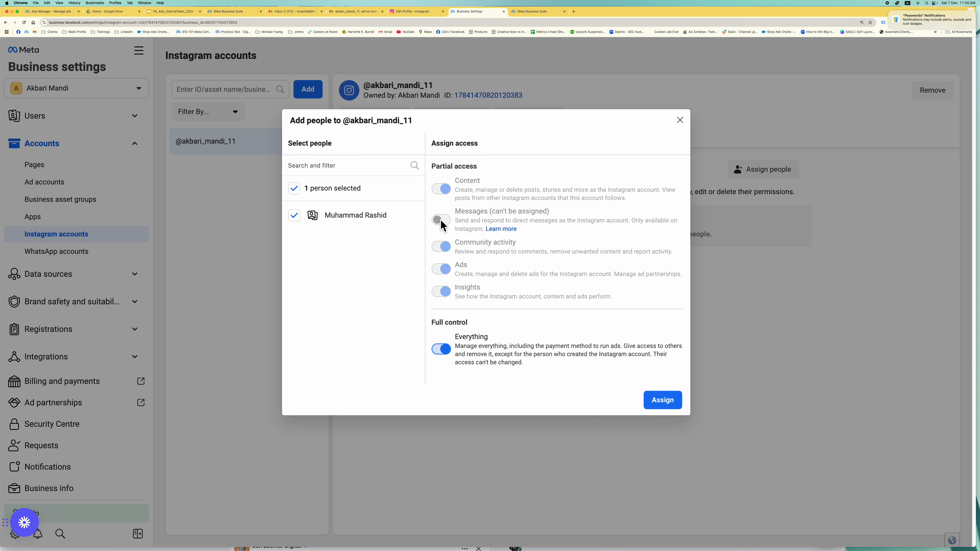
pyautogui.click(666, 401)
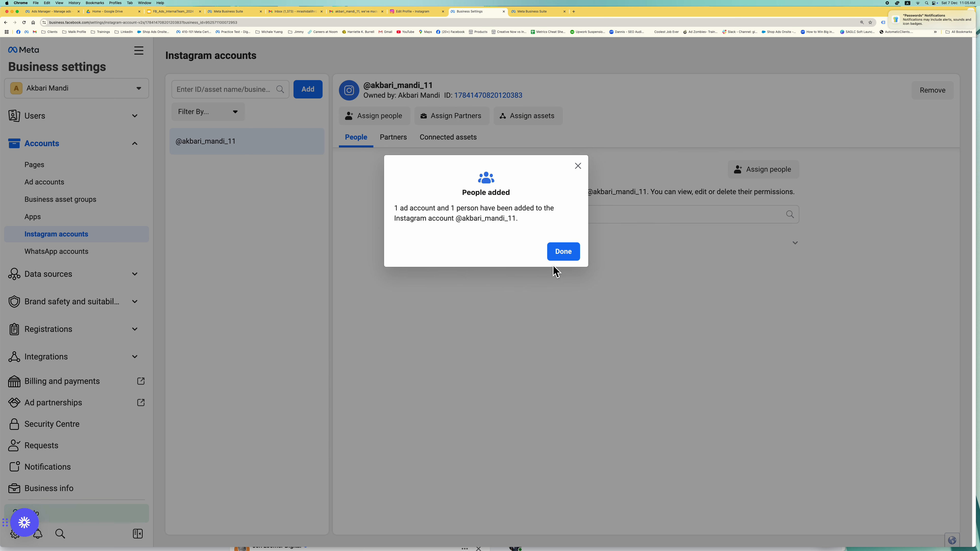
pyautogui.click(563, 252)
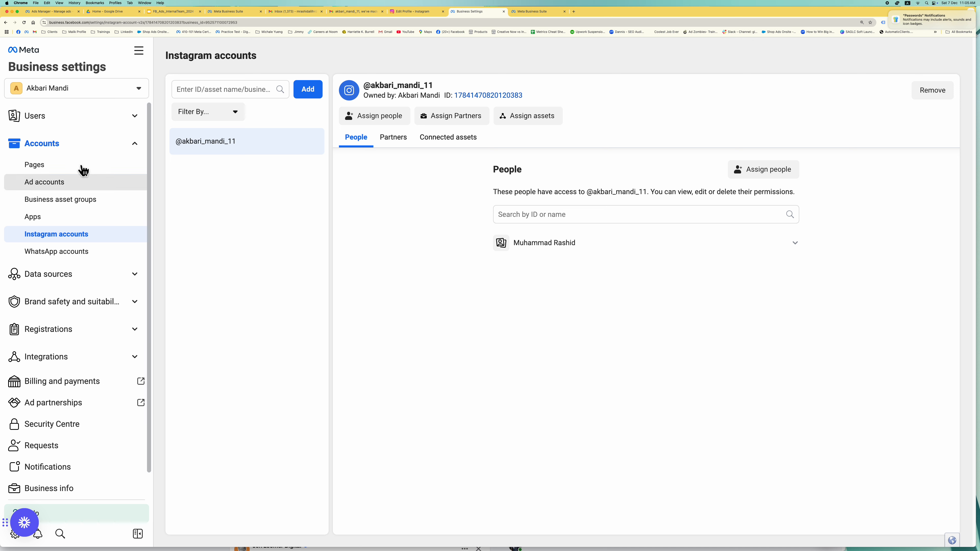
# - Go to the business's ad accounts list and open Akbari Mandi in Ads Manager
pyautogui.click(115, 123)
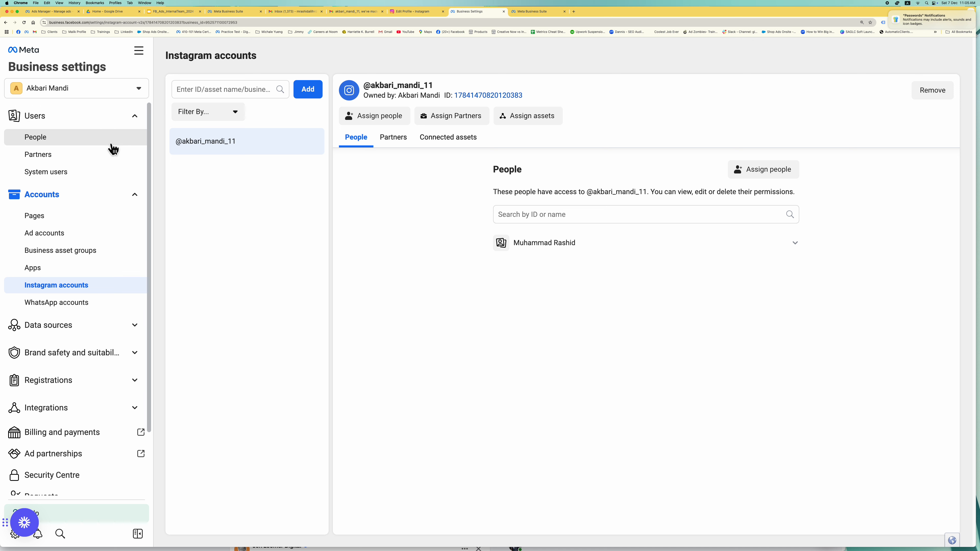
pyautogui.click(146, 124)
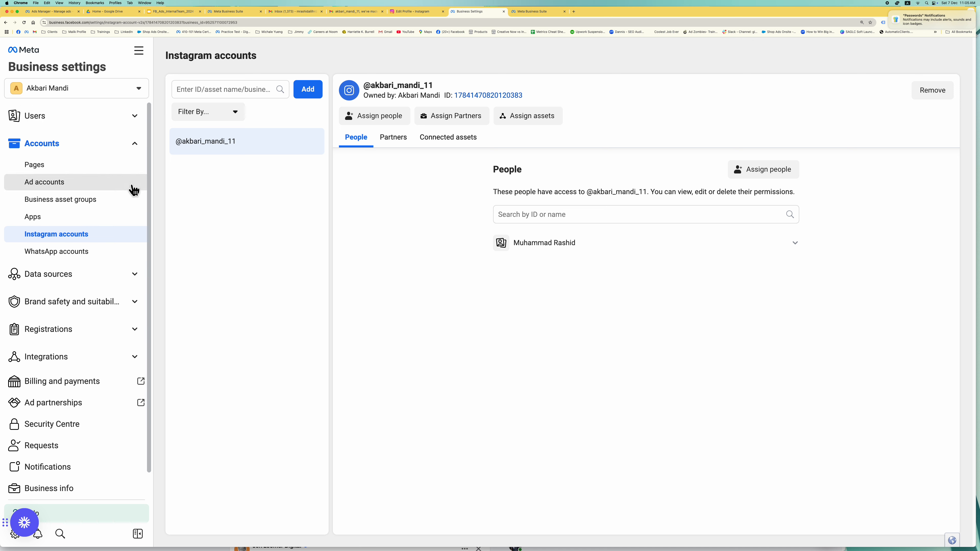
pyautogui.click(106, 277)
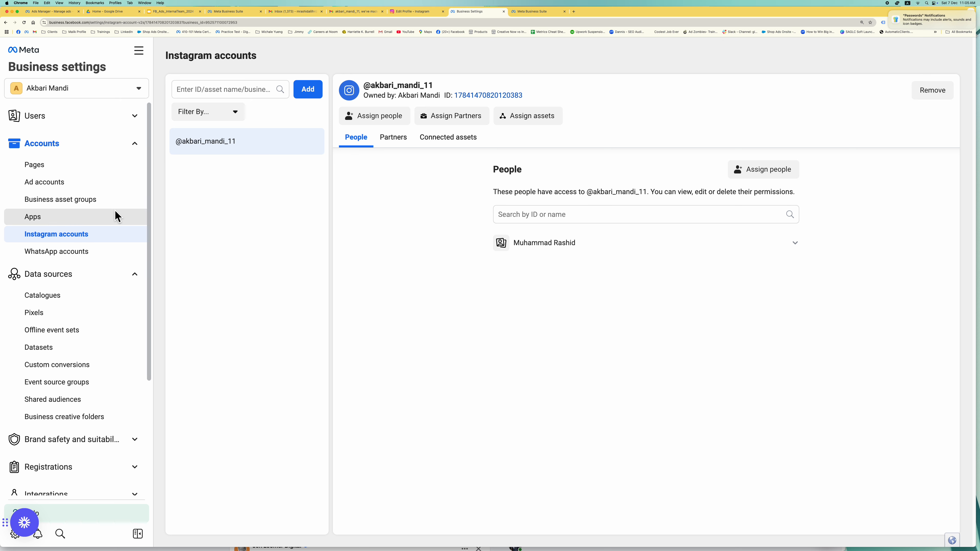
pyautogui.click(110, 186)
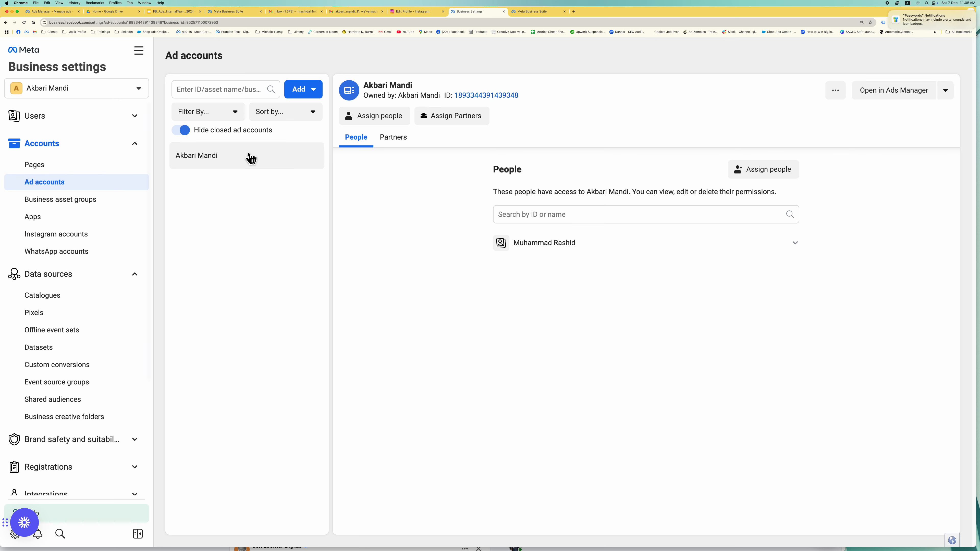
pyautogui.click(887, 102)
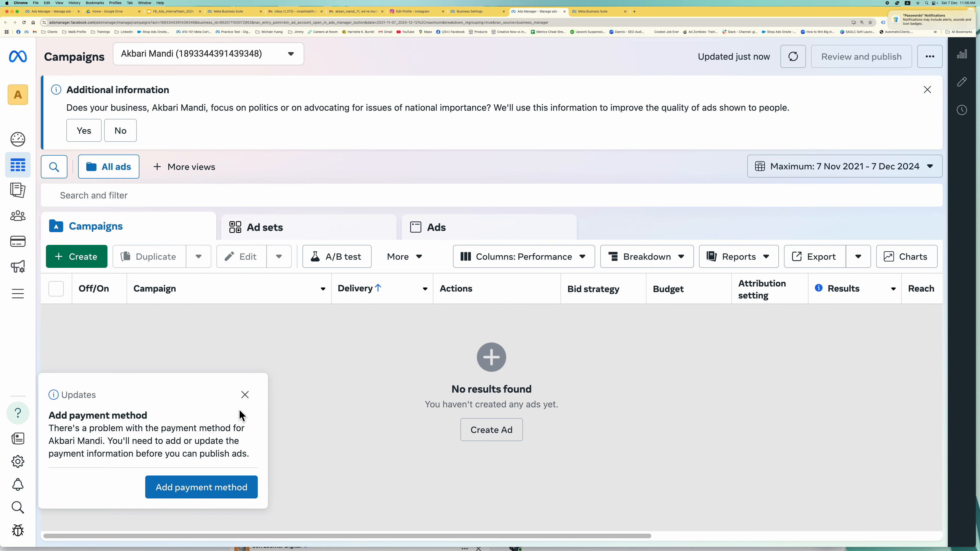
# - Close the payment reminder, answer No on political issues, and go to Events Manager from All tools
pyautogui.click(245, 394)
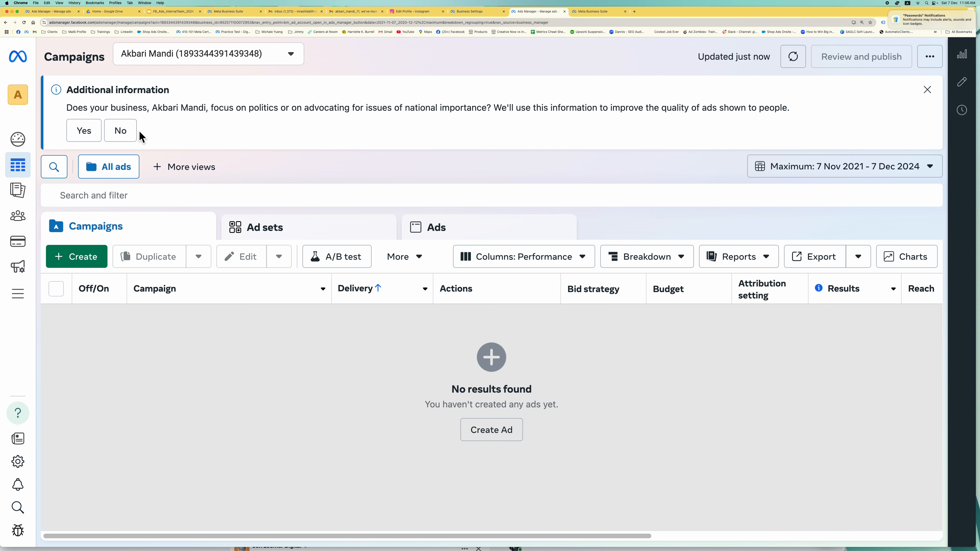
pyautogui.click(132, 136)
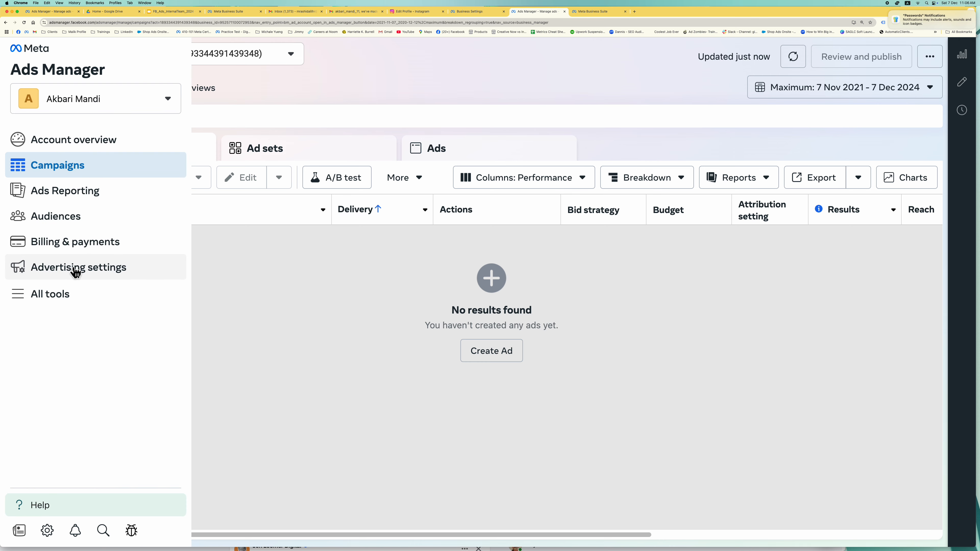
pyautogui.click(67, 294)
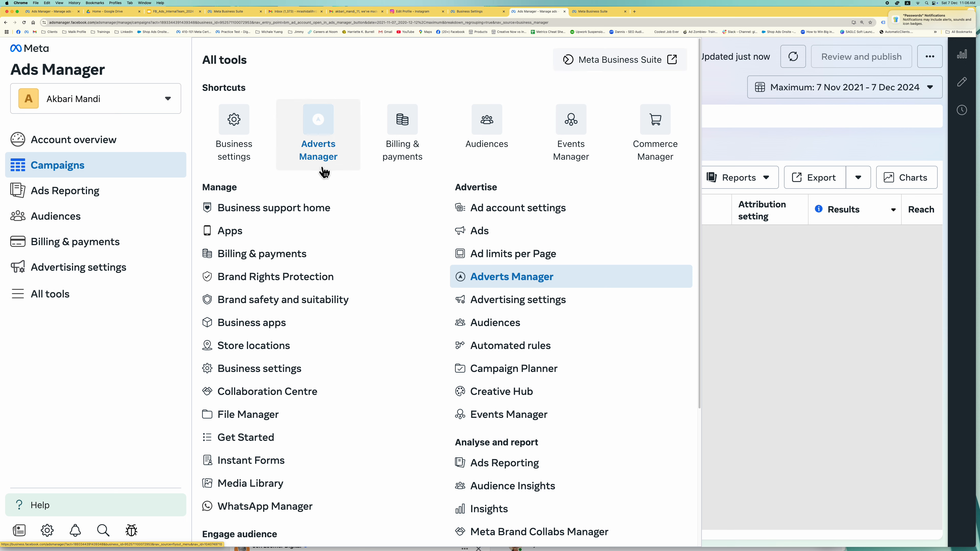
pyautogui.click(581, 140)
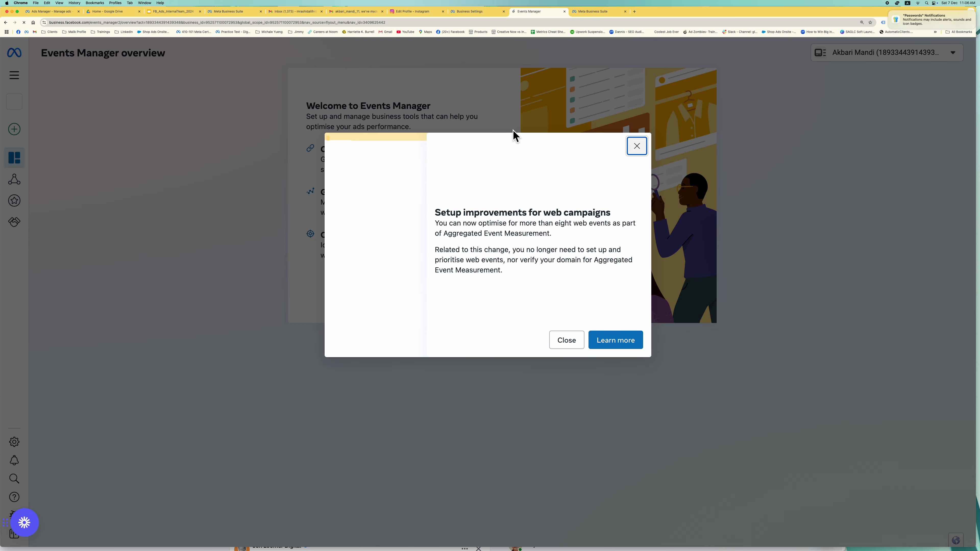
# - Create a new Web dataset named 'Akbraid Mandi' through Connect Data
pyautogui.click(642, 148)
pyautogui.click(465, 281)
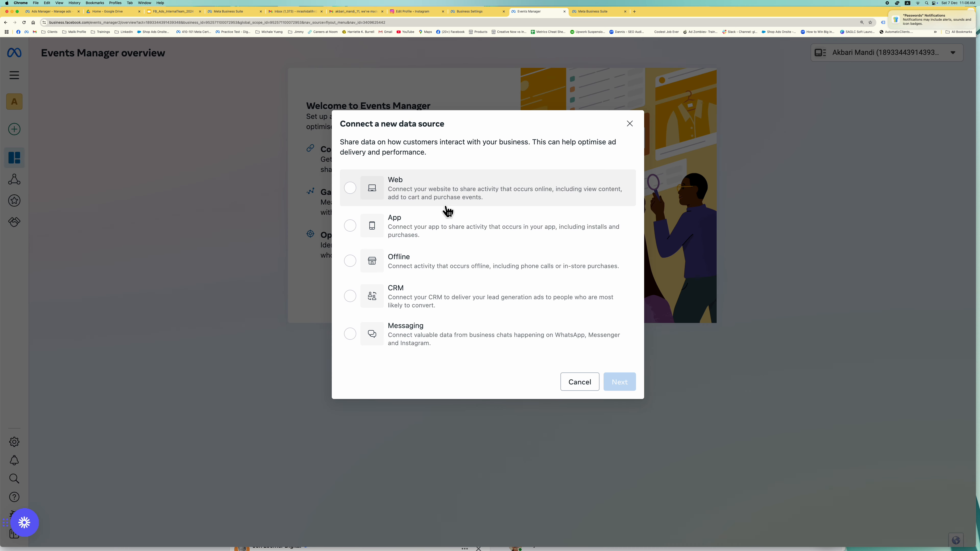
pyautogui.click(434, 191)
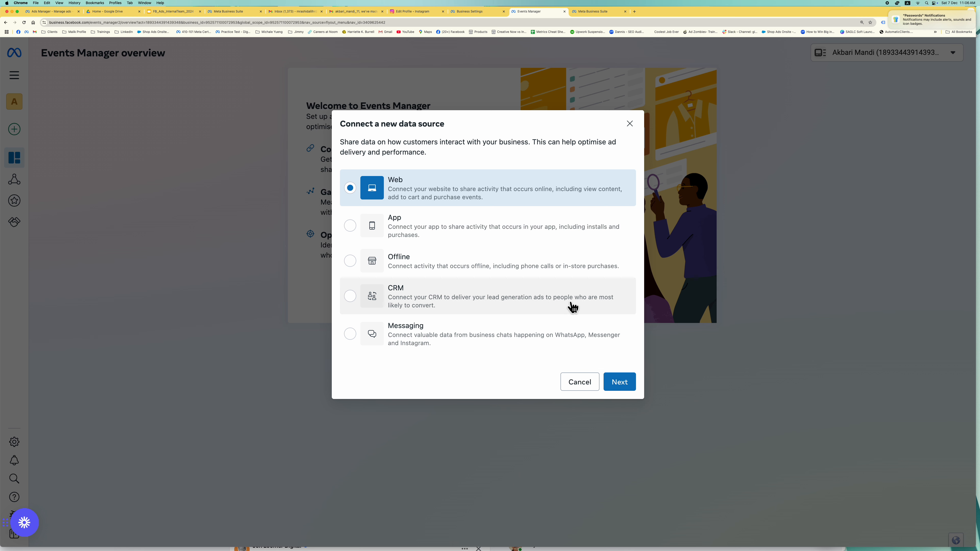
pyautogui.click(621, 383)
pyautogui.click(501, 223)
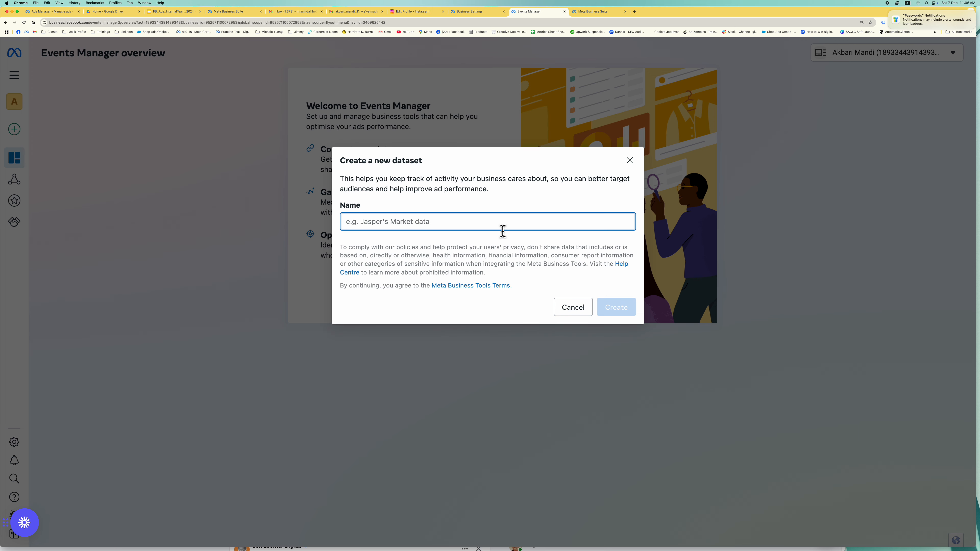
pyautogui.write('Akbra')
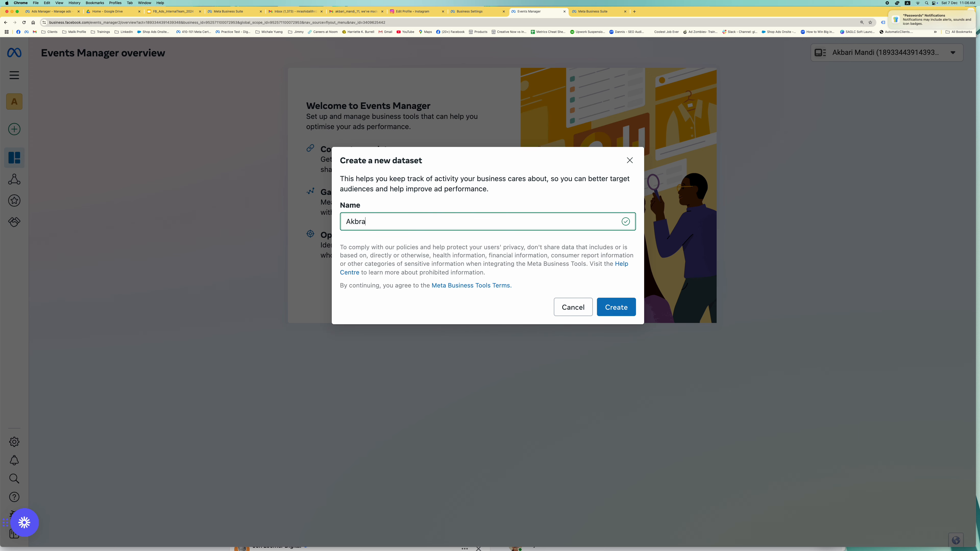
pyautogui.write('id Mandi')
pyautogui.click(629, 308)
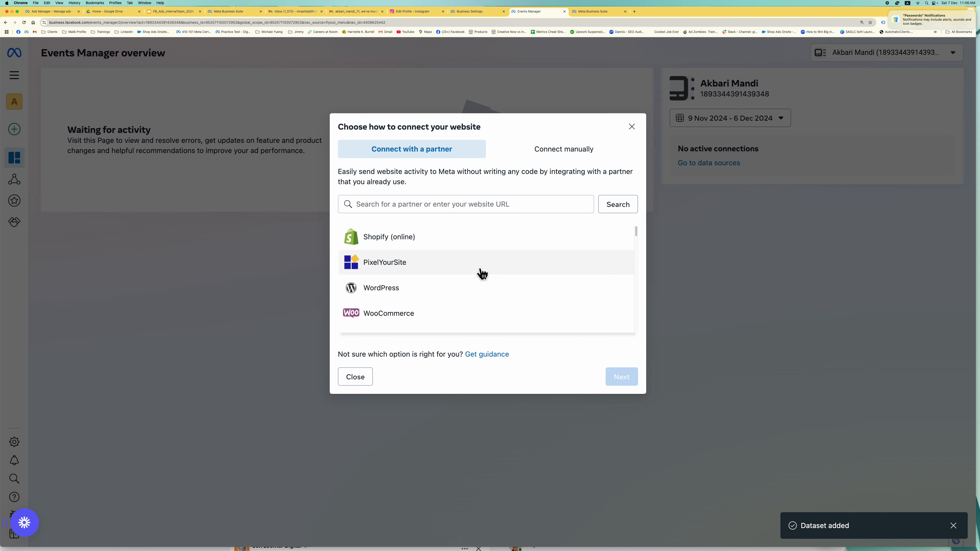
# - Browse the partner integrations and manual connection options, then close without connecting the website
pyautogui.scroll(-5, 479, 272)
pyautogui.scroll(5, 477, 266)
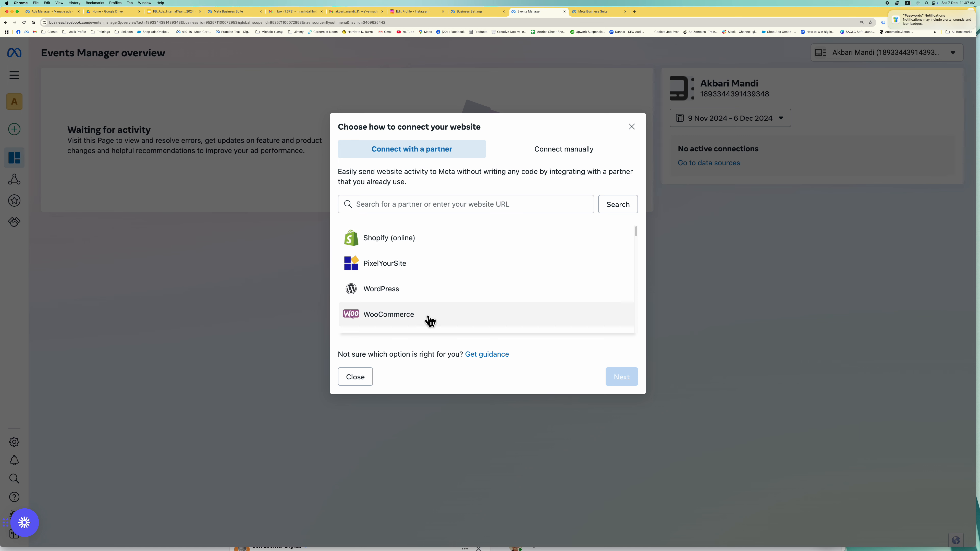
pyautogui.scroll(-10, 432, 307)
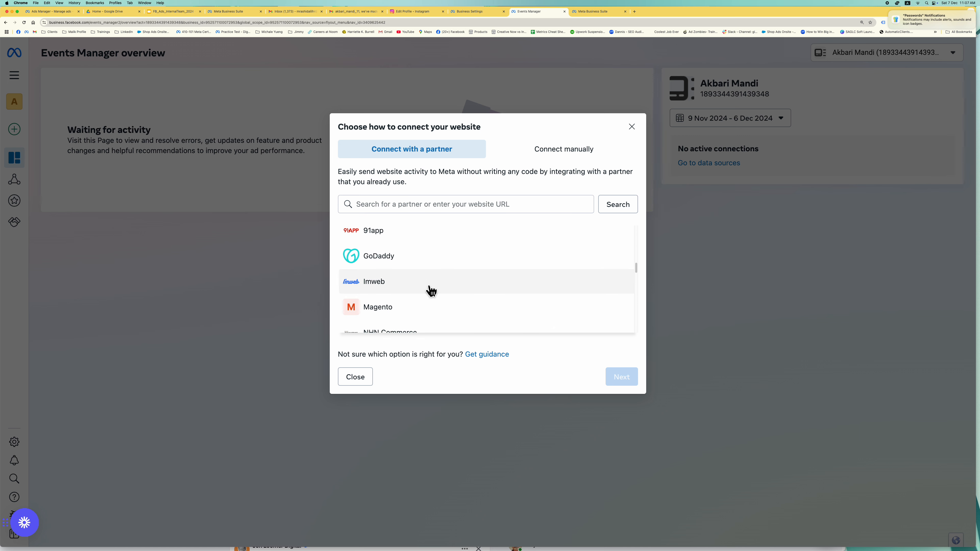
pyautogui.scroll(-10, 430, 297)
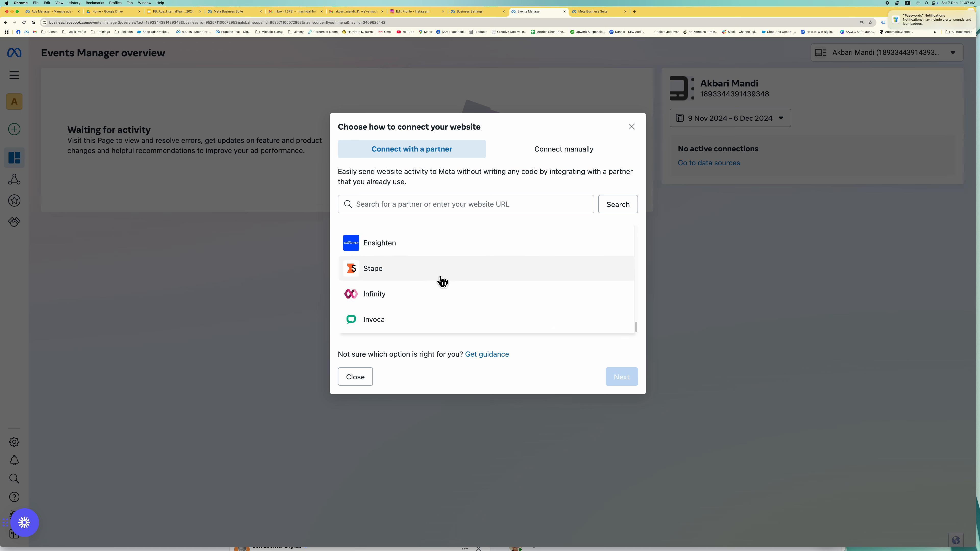
pyautogui.scroll(5, 442, 281)
pyautogui.scroll(15, 442, 281)
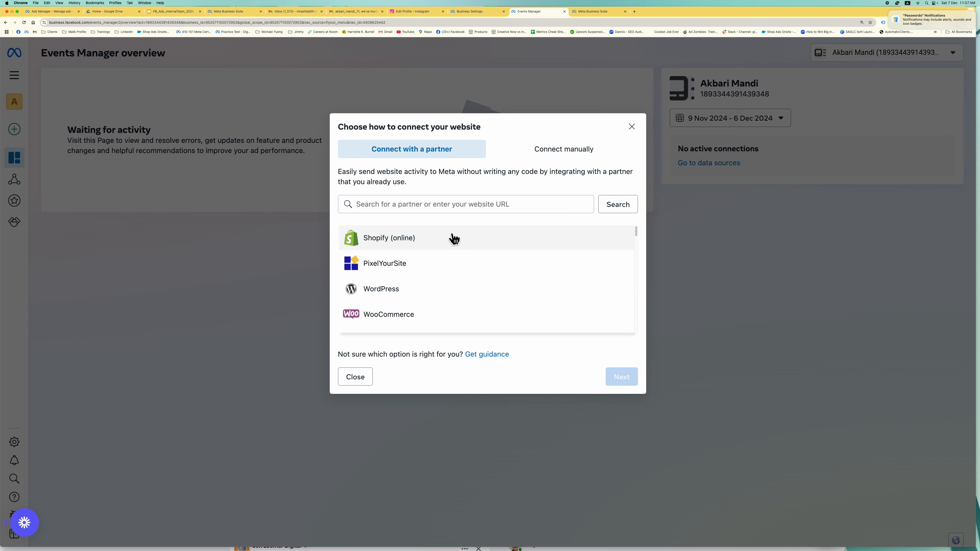
pyautogui.scroll(-15, 453, 237)
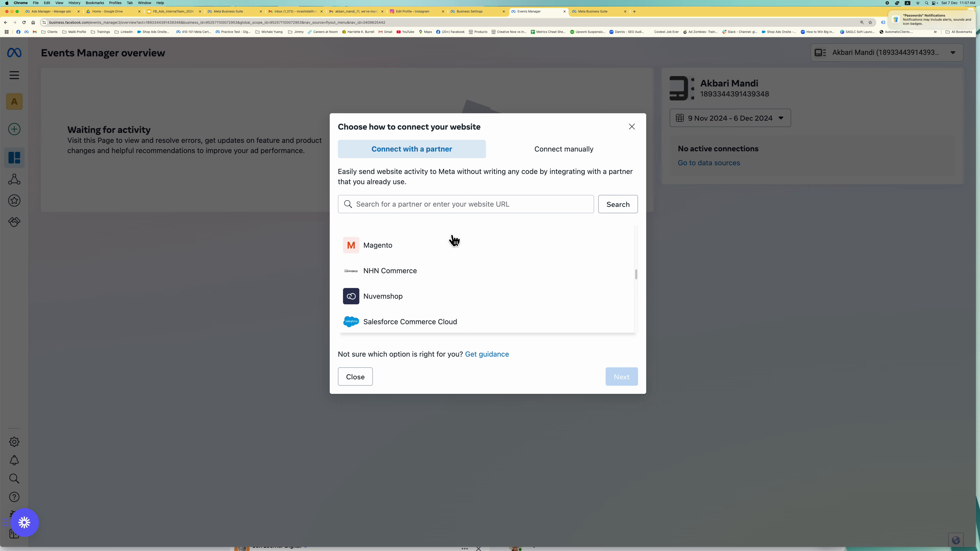
pyautogui.click(559, 150)
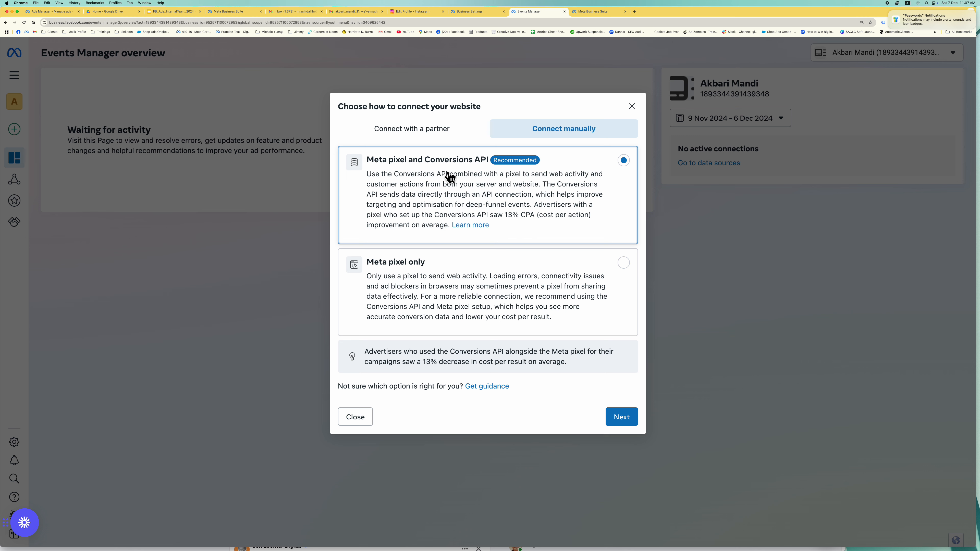
pyautogui.click(421, 130)
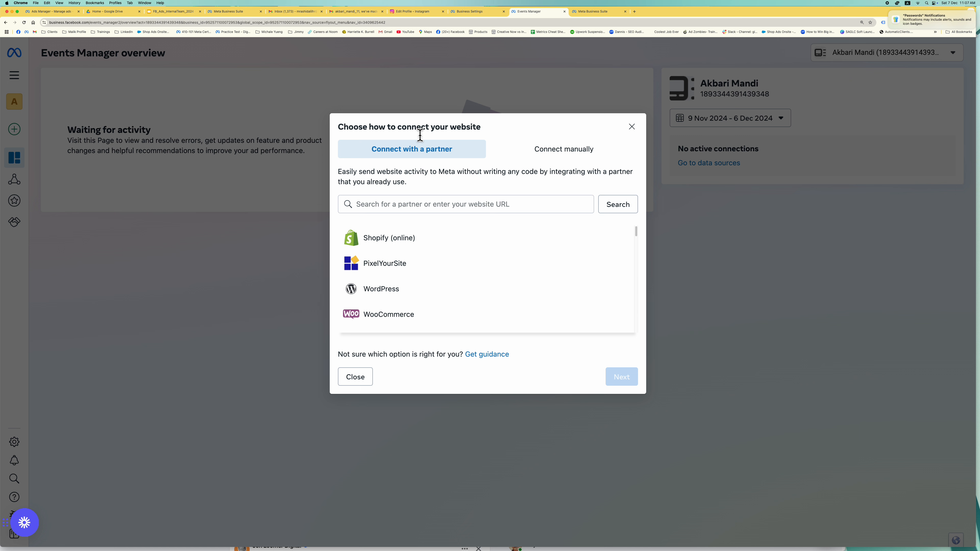
pyautogui.click(370, 386)
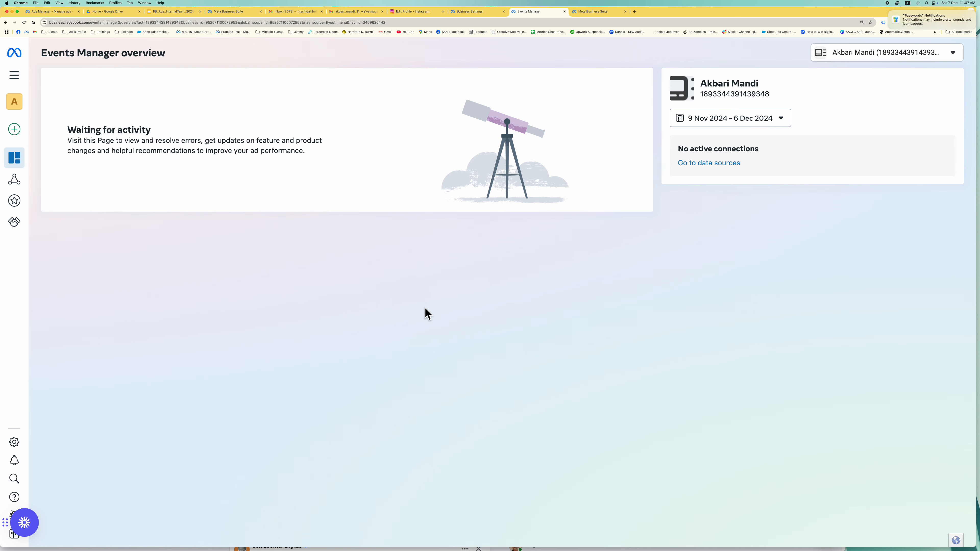